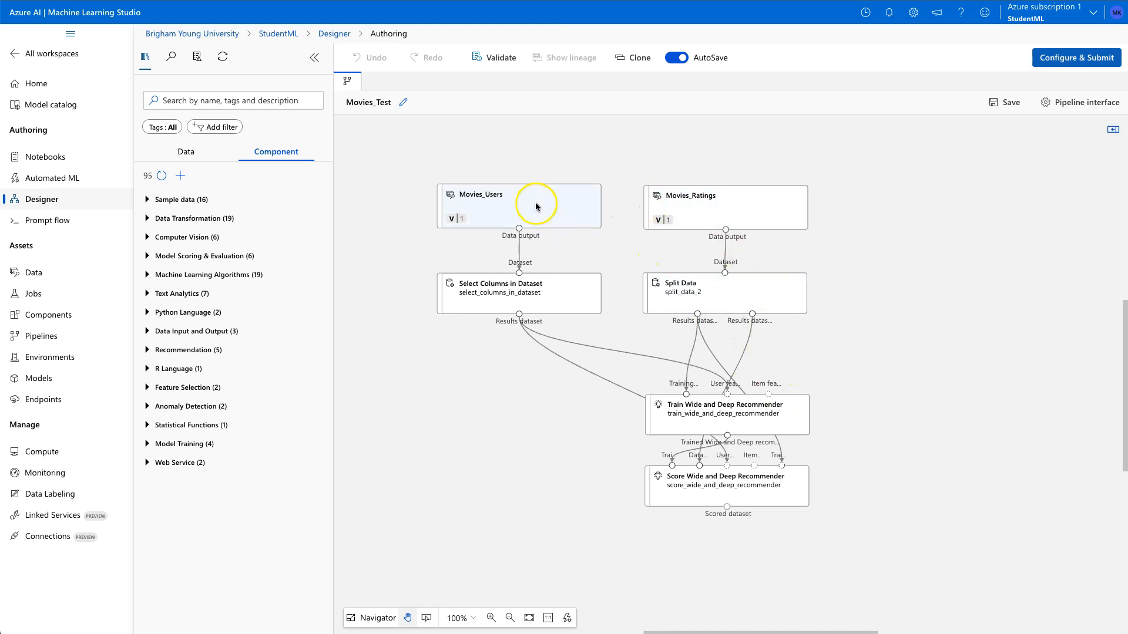
Step: Preview the data in the Movies_Ratings dataset, and close the preview
{"action": "right_click", "coordinate": [725, 209]}
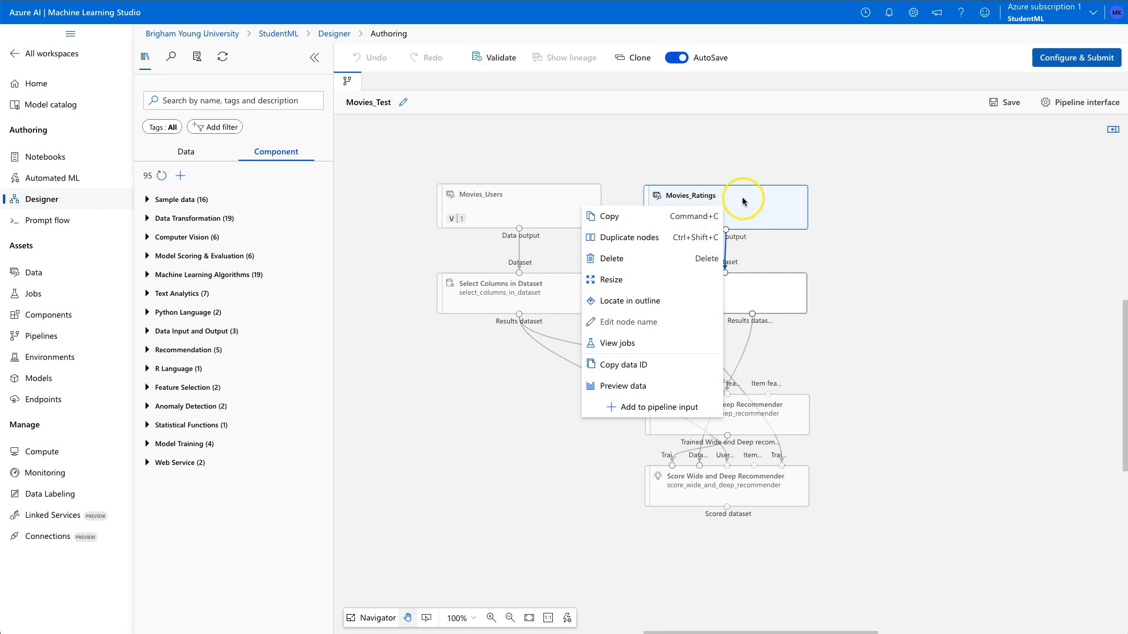
{"action": "left_click", "coordinate": [717, 195]}
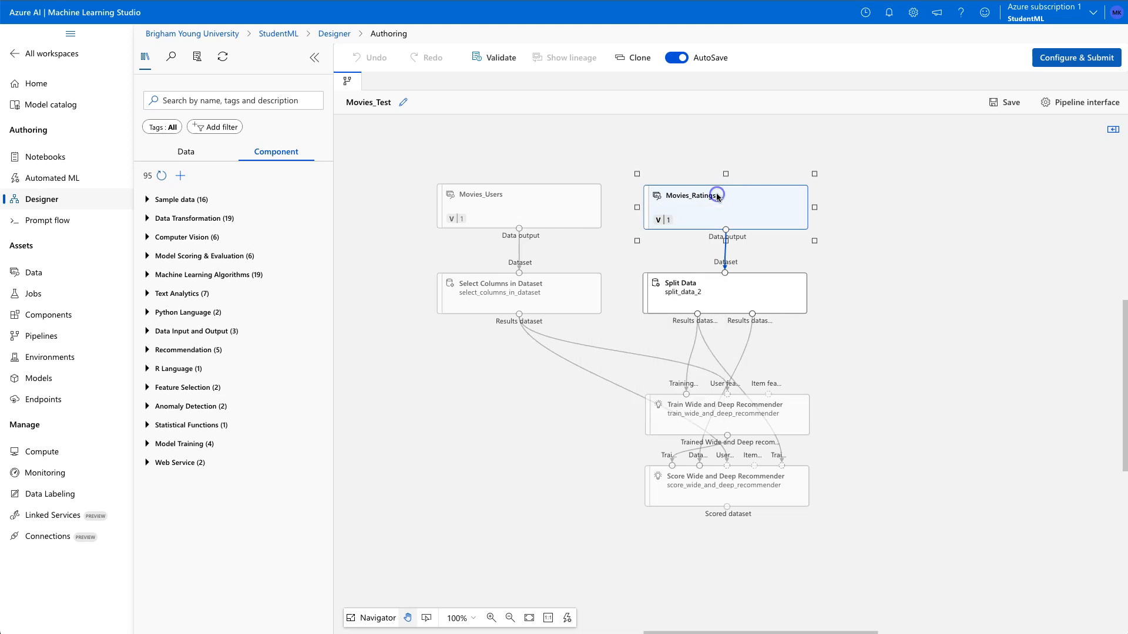
{"action": "right_click", "coordinate": [711, 205]}
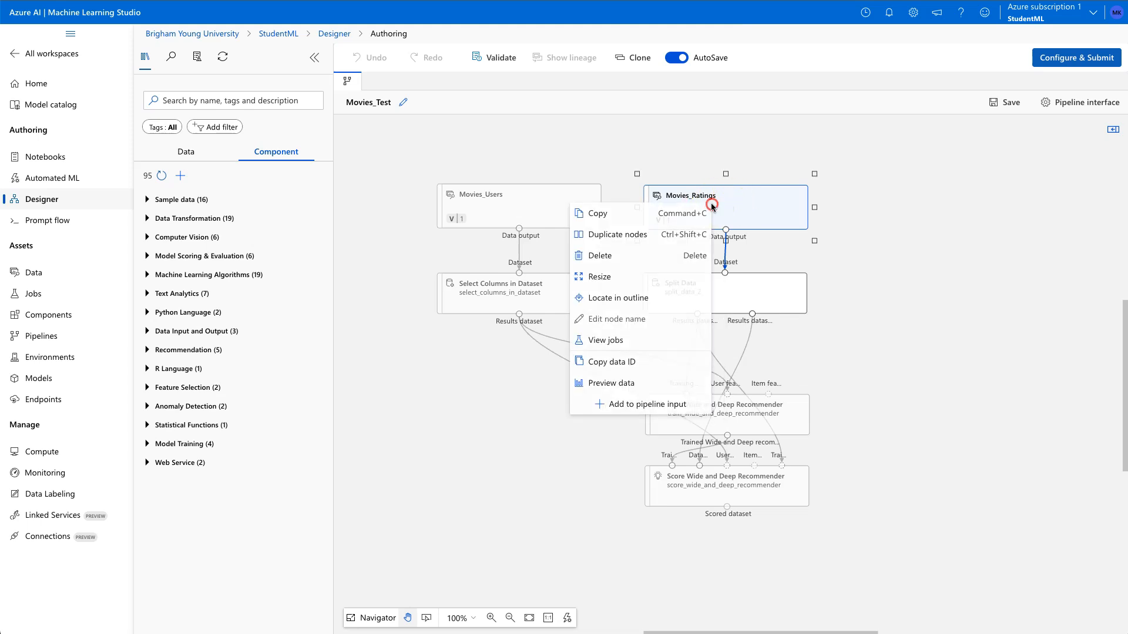
{"action": "left_click", "coordinate": [650, 385]}
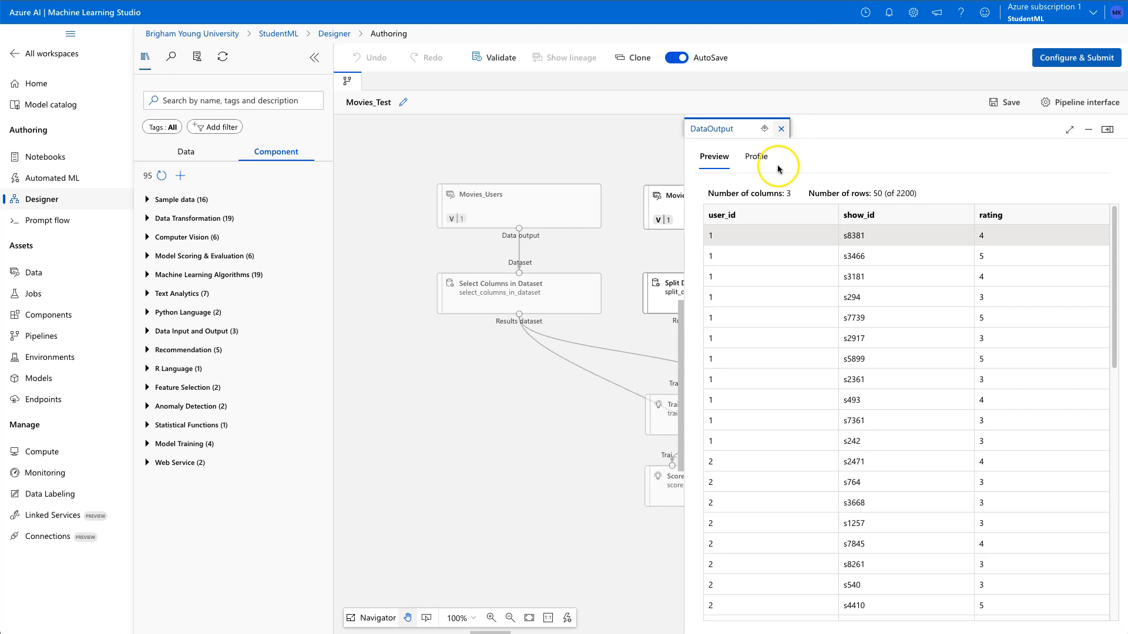
{"action": "left_click", "coordinate": [788, 134]}
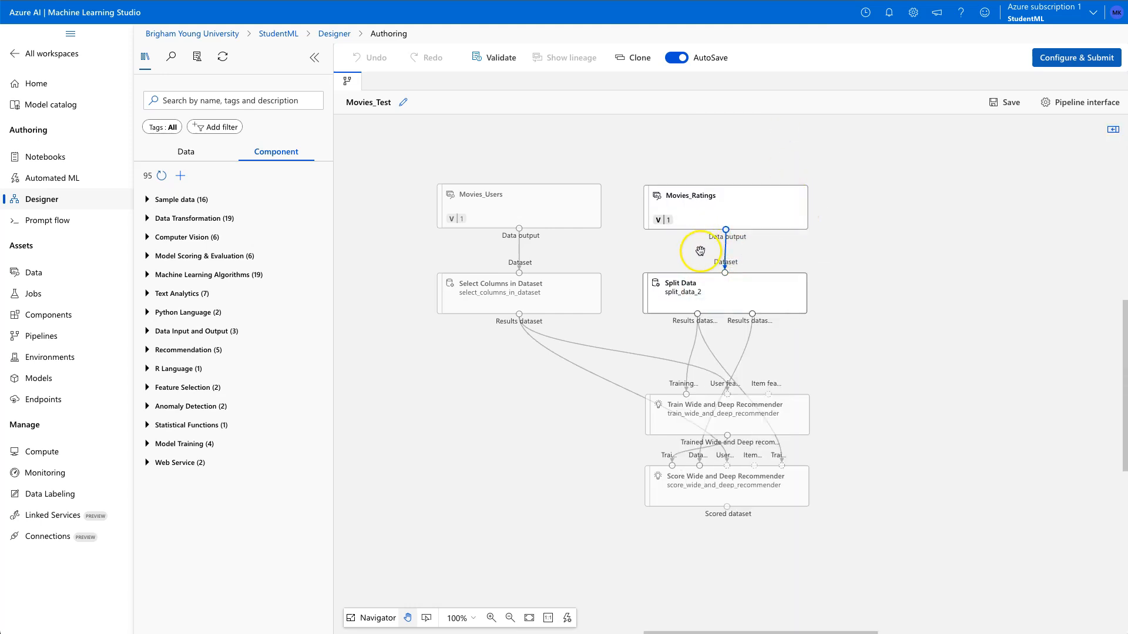
Step: Preview the Movies_Users dataset, widen the preview to examine its user and streaming service columns, and close it
{"action": "right_click", "coordinate": [529, 208]}
{"action": "left_click", "coordinate": [569, 388]}
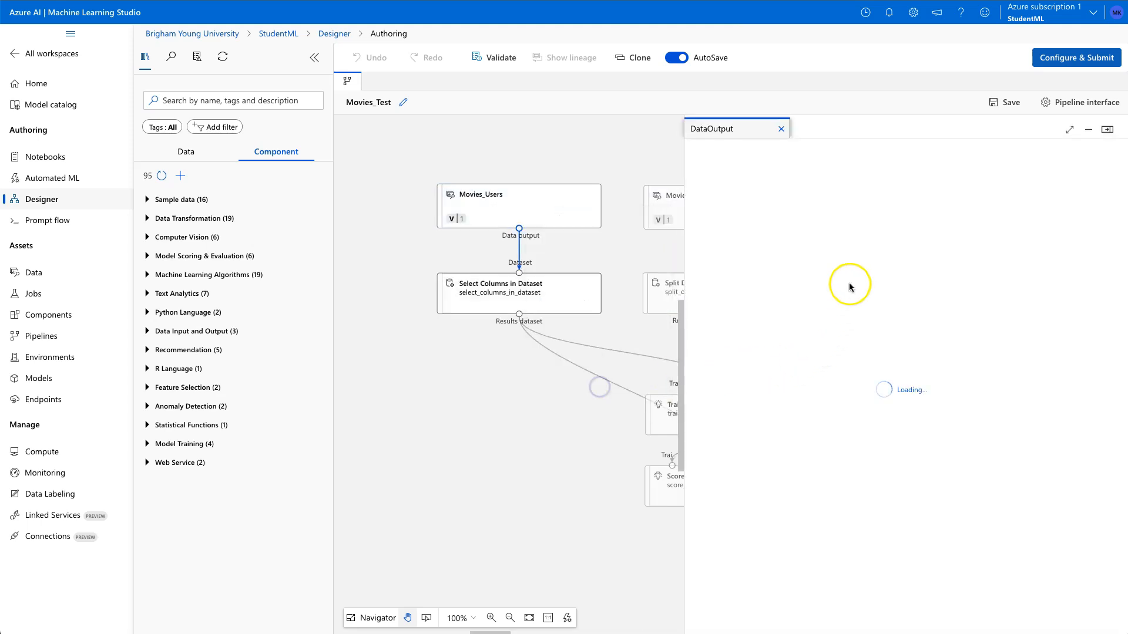
{"action": "left_click_drag", "start_coordinate": [685, 204], "coordinate": [583, 201]}
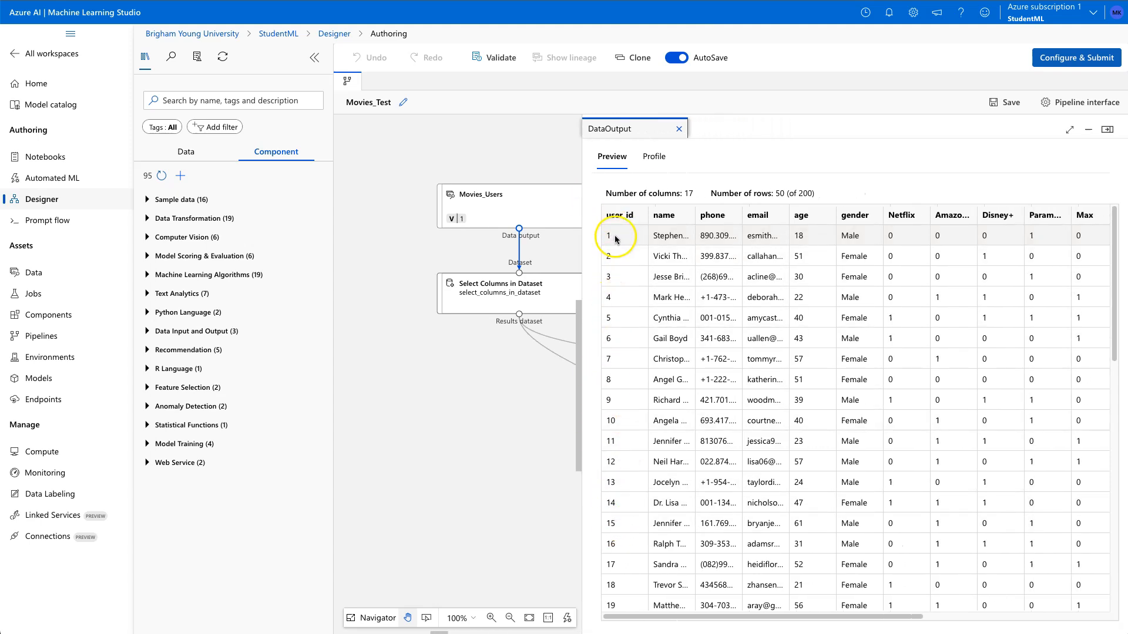
{"action": "left_click_drag", "start_coordinate": [581, 176], "coordinate": [782, 182]}
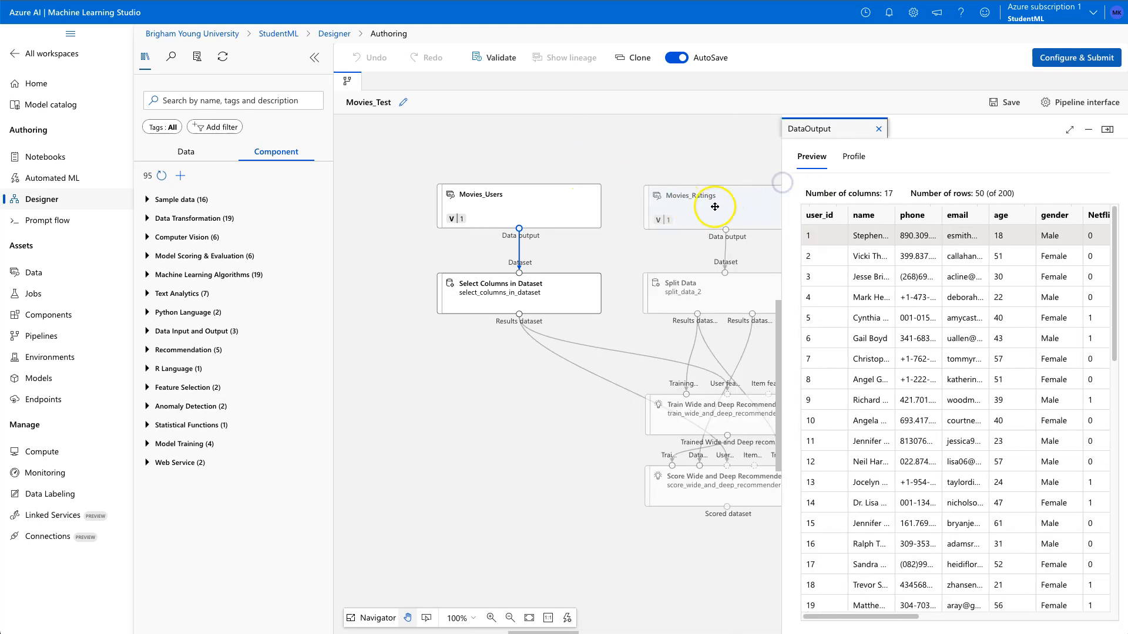
{"action": "left_click_drag", "start_coordinate": [779, 159], "coordinate": [541, 161]}
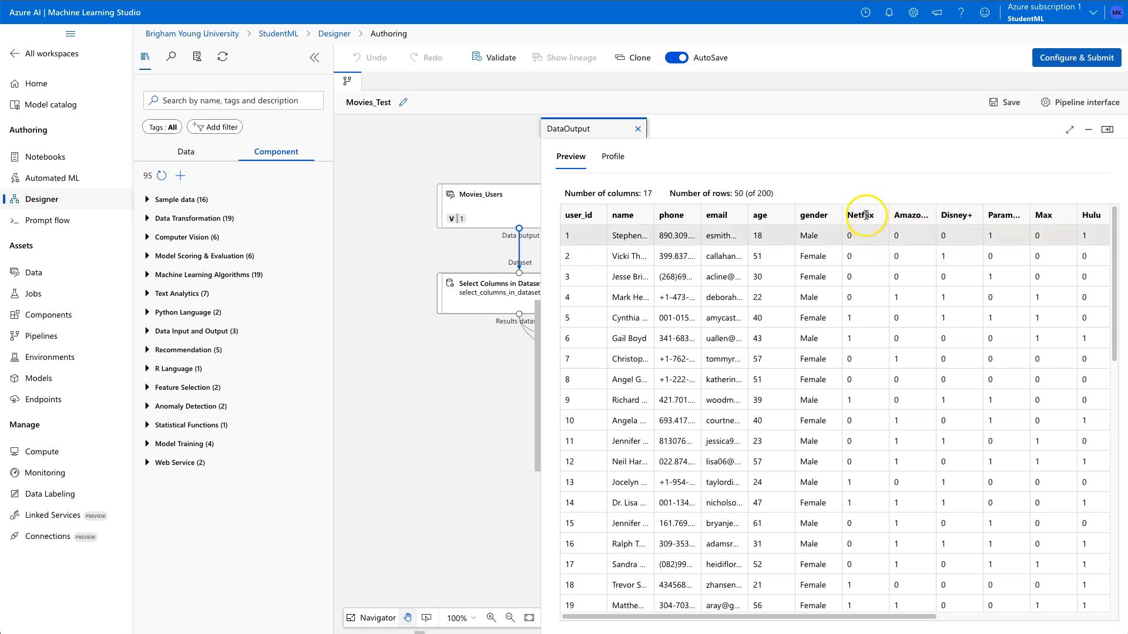
{"action": "left_click", "coordinate": [910, 215]}
{"action": "mouse_move", "coordinate": [864, 617]}
{"action": "left_mouse_down"}
{"action": "mouse_move", "coordinate": [1055, 614]}
{"action": "mouse_move", "coordinate": [855, 616]}
{"action": "left_mouse_up"}
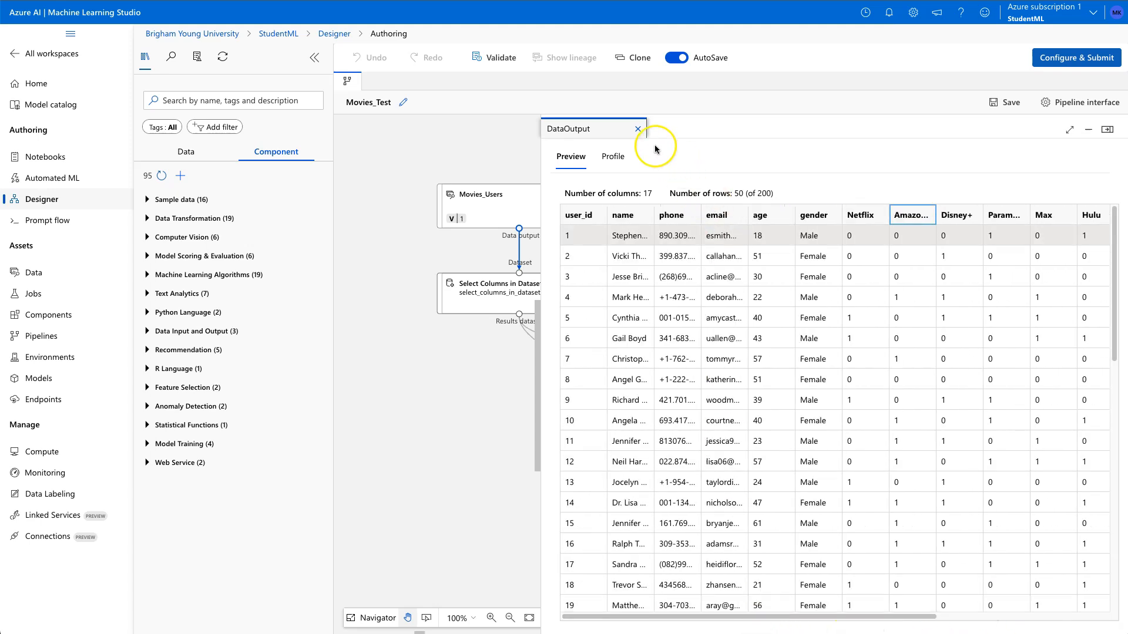
{"action": "left_click", "coordinate": [638, 129]}
Step: Highlight the connections of the Train Wide and Deep Recommender component, and clear the selection
{"action": "mouse_move", "coordinate": [719, 393]}
{"action": "left_click", "coordinate": [723, 415]}
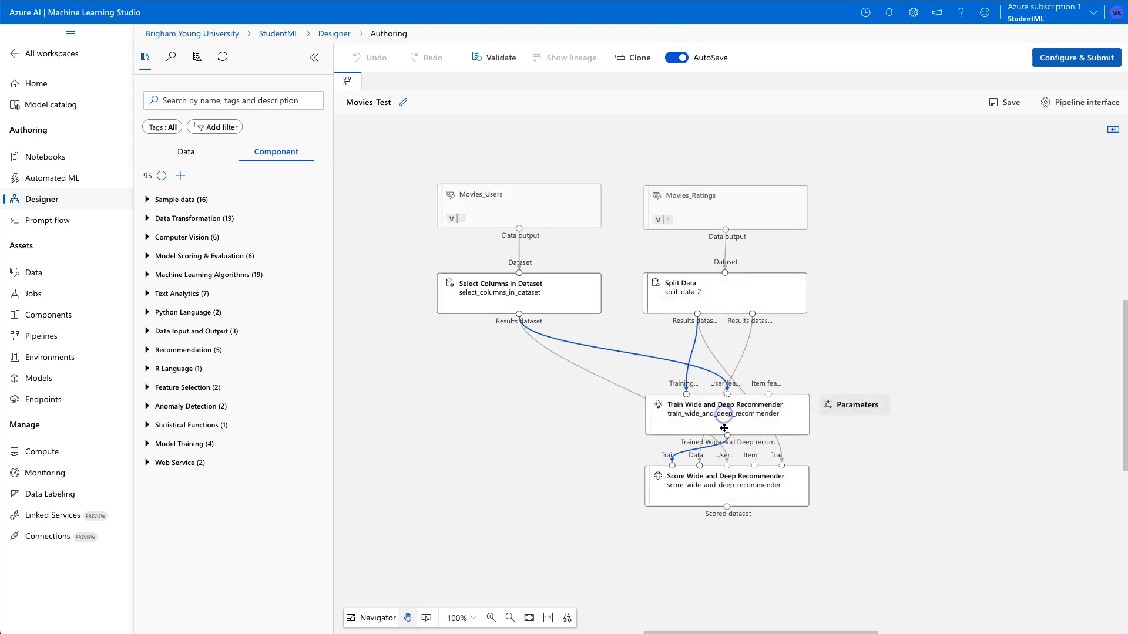
{"action": "mouse_move", "coordinate": [737, 491]}
{"action": "left_click", "coordinate": [715, 152]}
Step: Open the Select Columns in Dataset component's settings and check which Movies_Users columns it passes on
{"action": "mouse_move", "coordinate": [709, 319]}
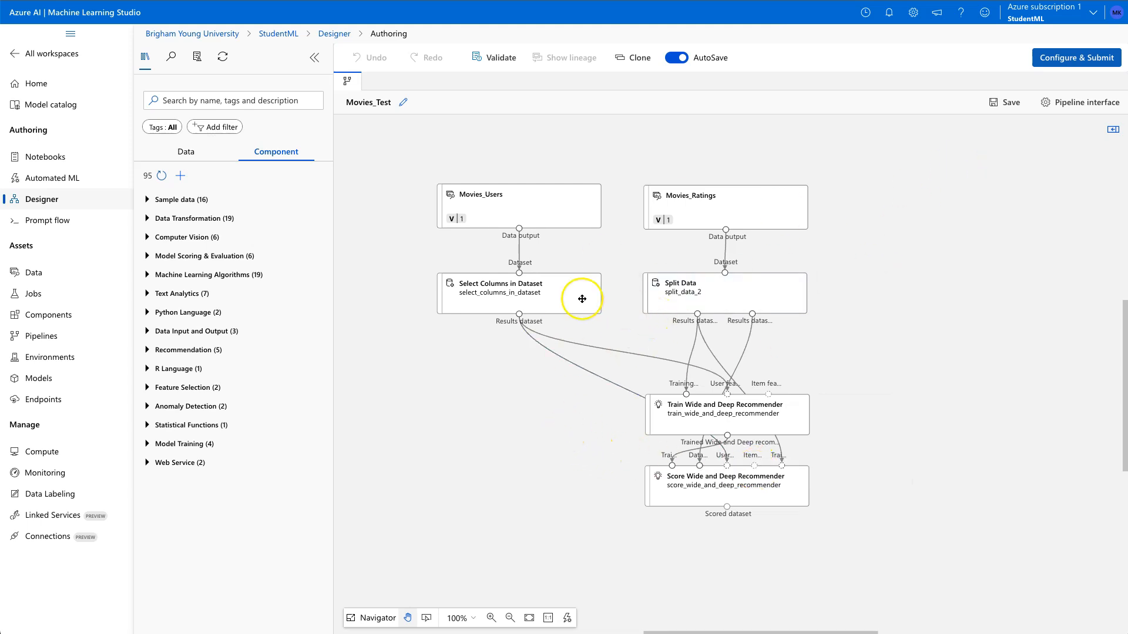
{"action": "left_click", "coordinate": [539, 289]}
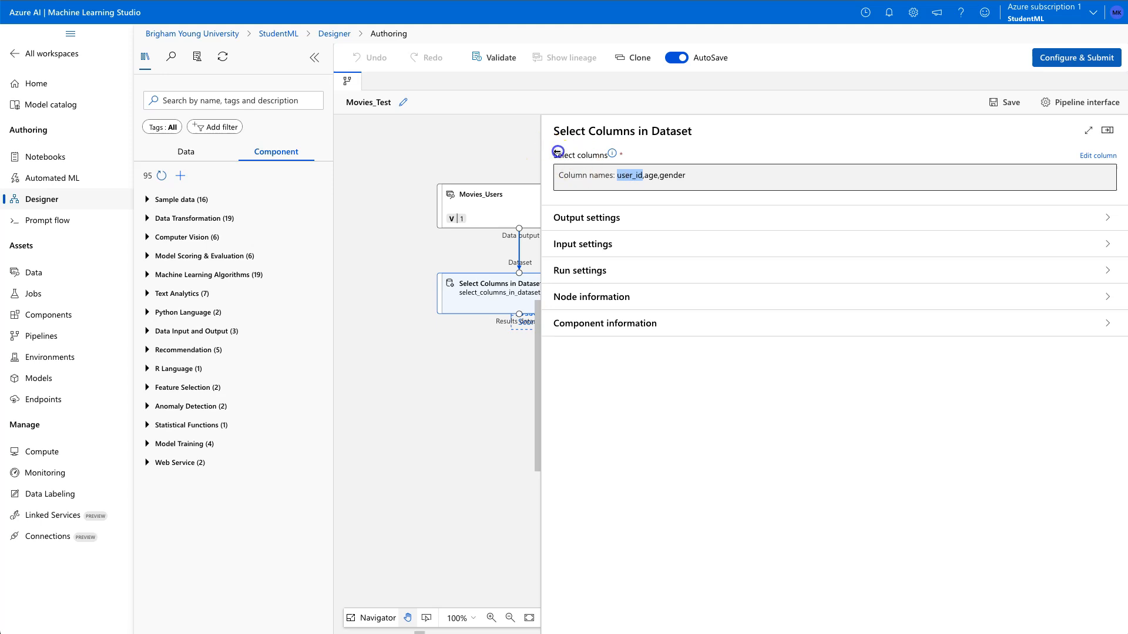
{"action": "left_click_drag", "start_coordinate": [557, 152], "coordinate": [893, 182]}
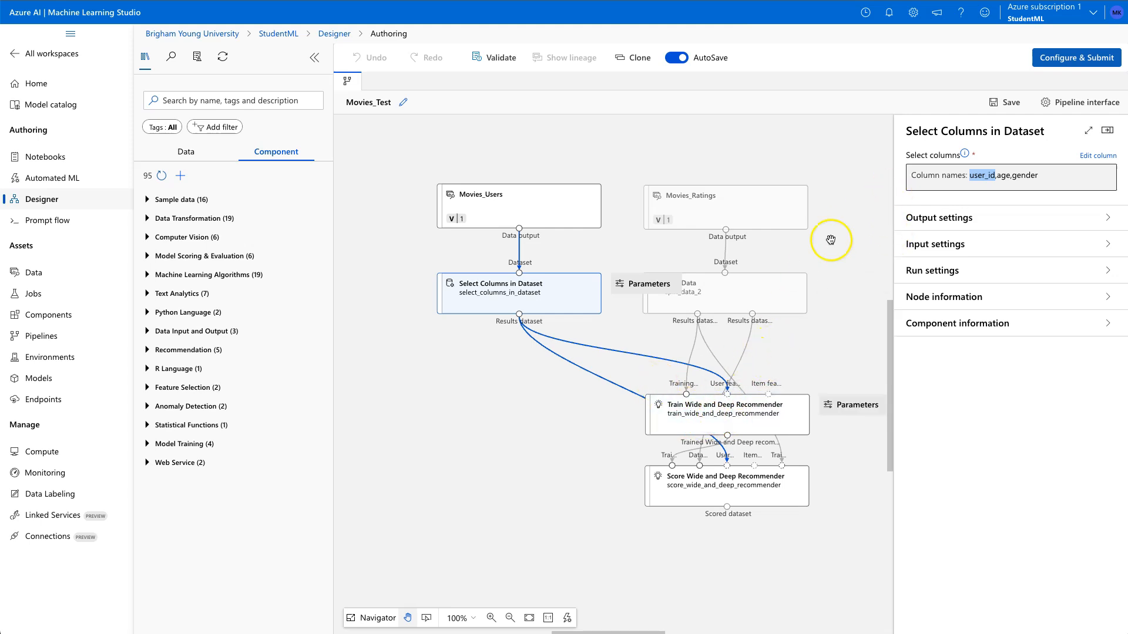
{"action": "left_click_drag", "start_coordinate": [892, 184], "coordinate": [640, 187]}
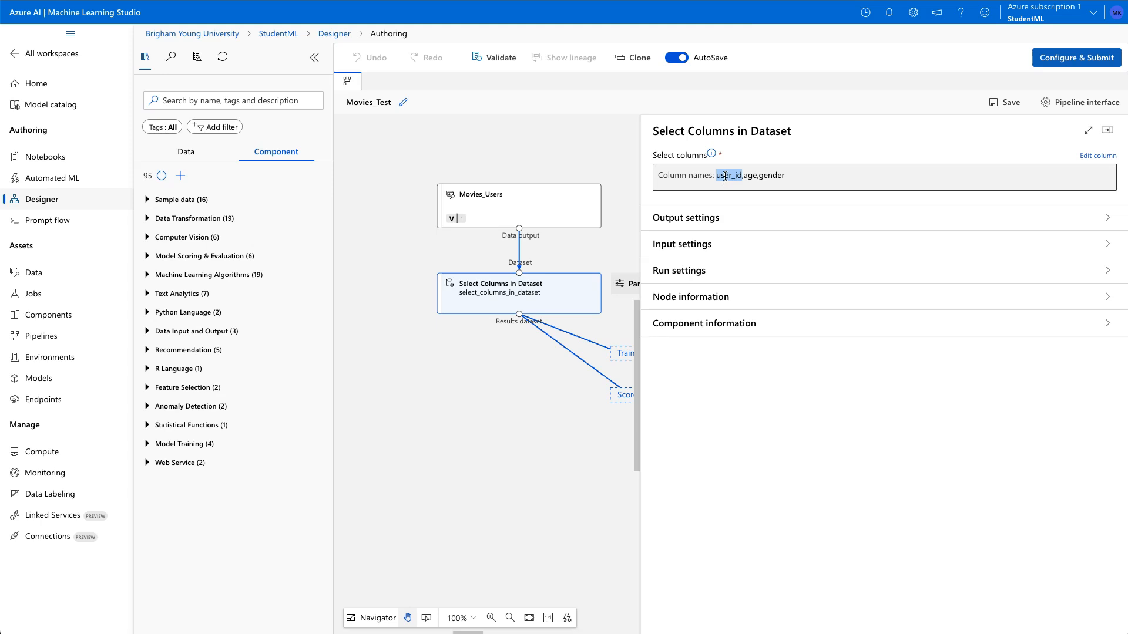
Step: Try allowing duplicates and preserving column order in the component's column selection, and discard the change
{"action": "left_click", "coordinate": [1094, 156]}
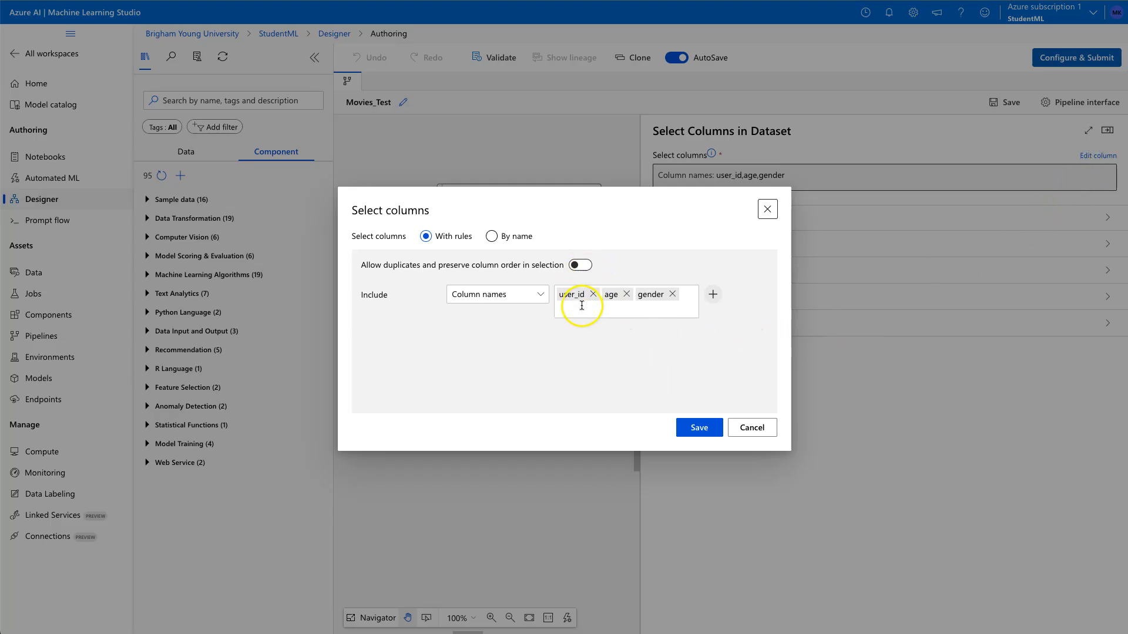
{"action": "left_click", "coordinate": [580, 266]}
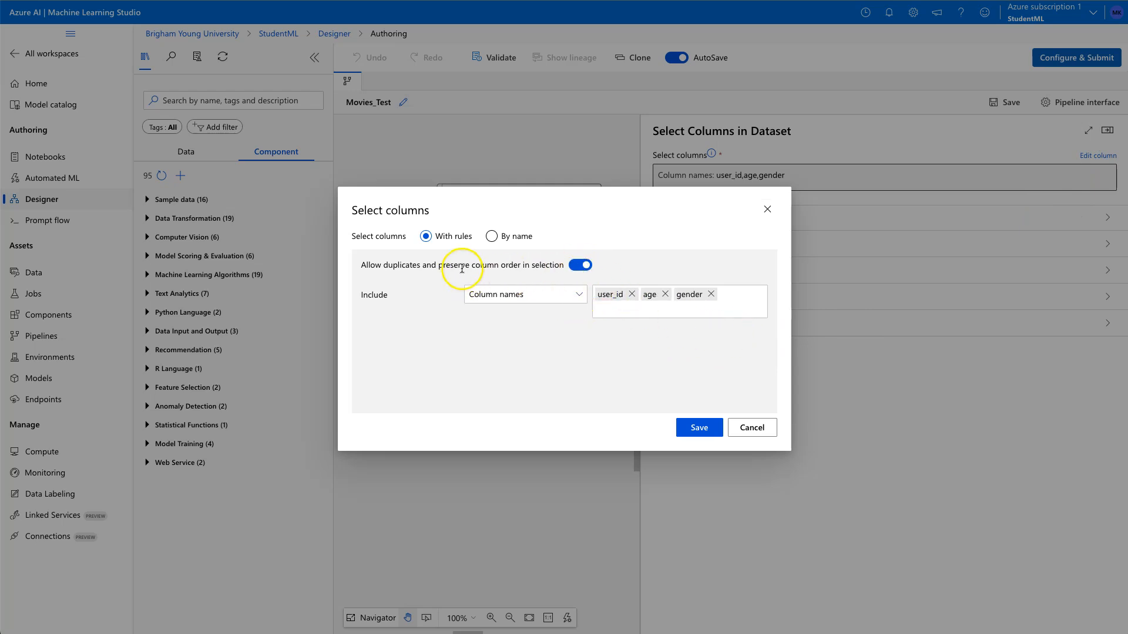
{"action": "left_click_drag", "start_coordinate": [468, 268], "coordinate": [546, 272]}
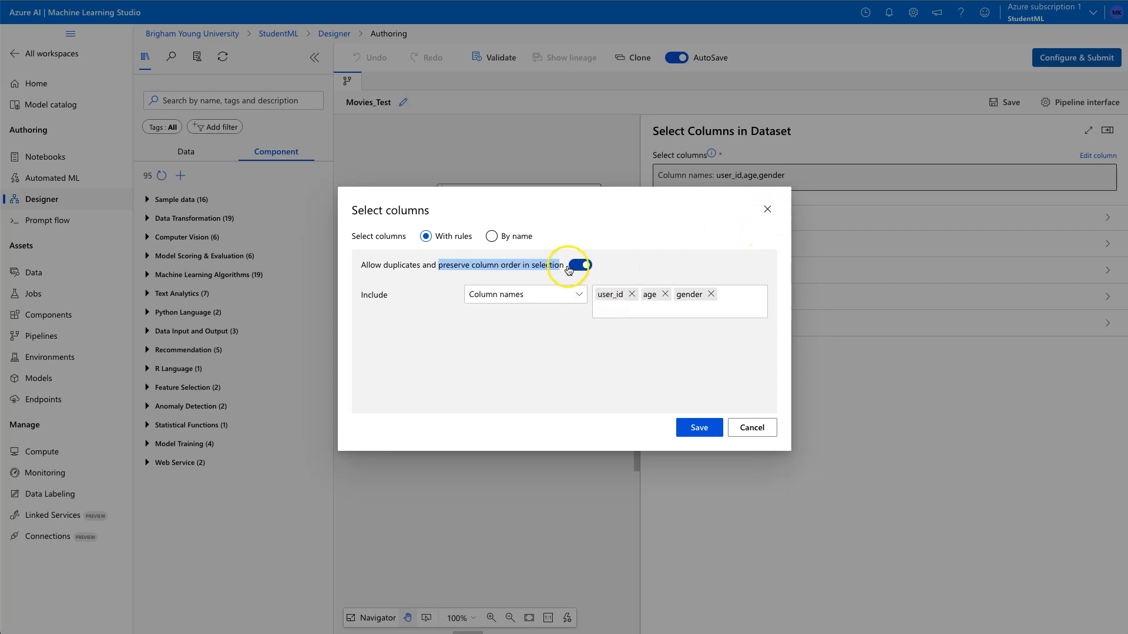
{"action": "left_click", "coordinate": [774, 211]}
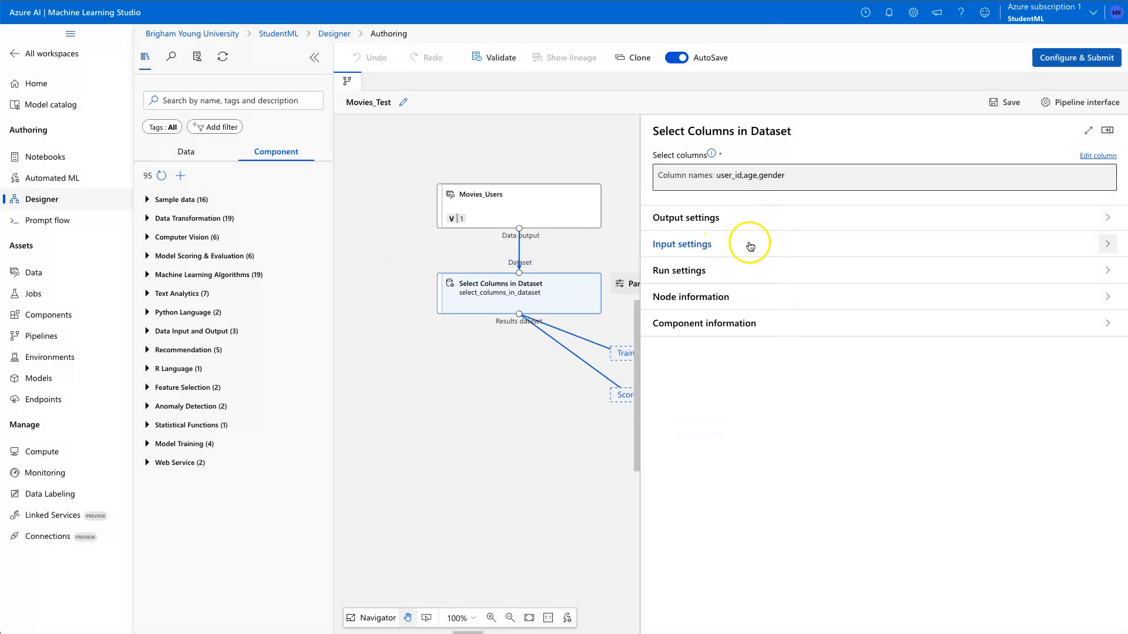
Step: Submit the Movies_Test pipeline job with its existing settings and open the job's details
{"action": "left_click_drag", "start_coordinate": [642, 229], "coordinate": [911, 249]}
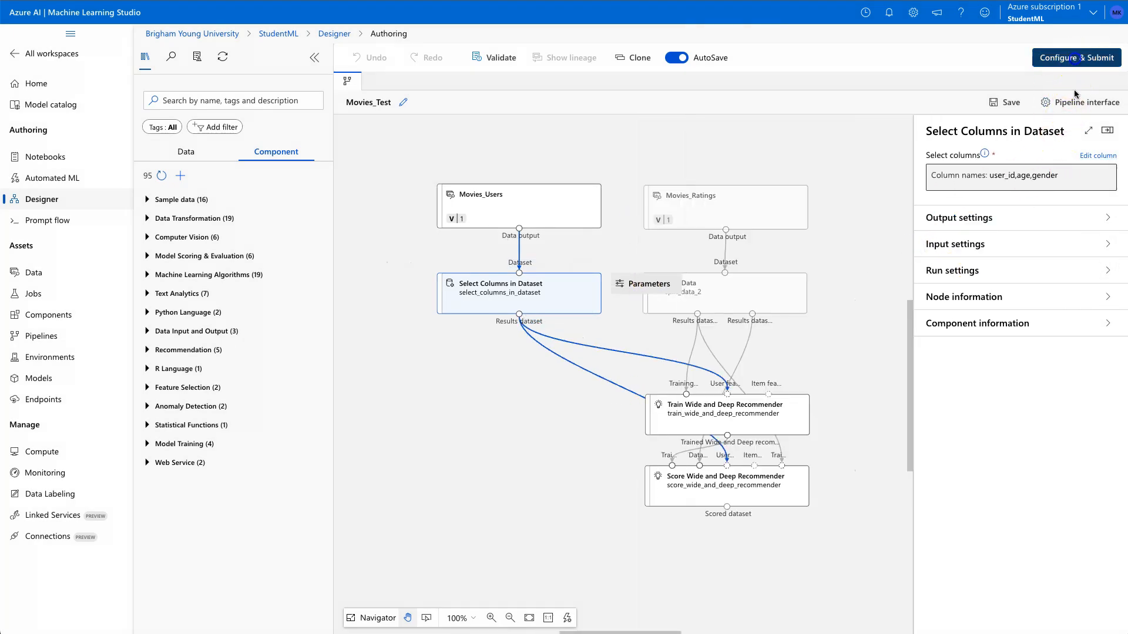
{"action": "left_click", "coordinate": [1077, 58]}
{"action": "left_click", "coordinate": [828, 619]}
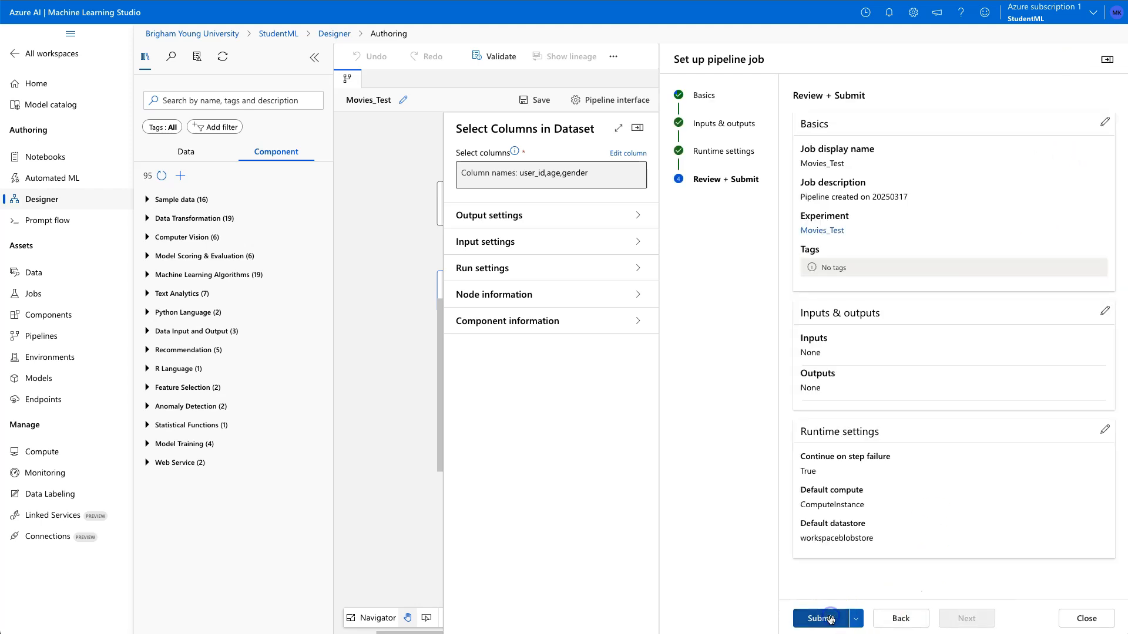
{"action": "left_click", "coordinate": [822, 618]}
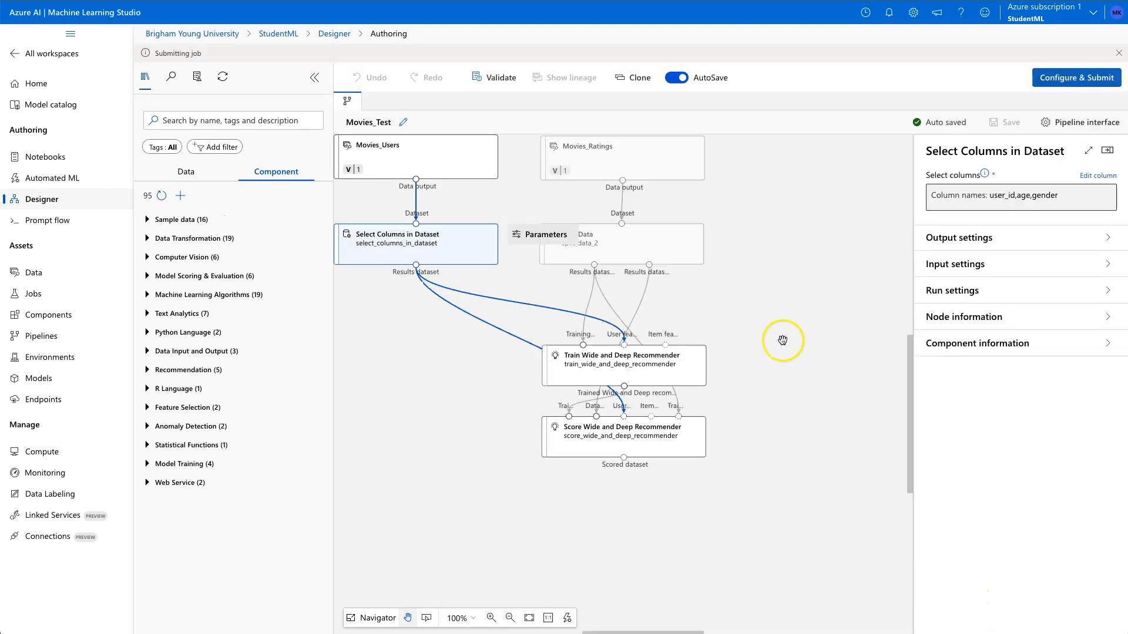
{"action": "left_click_drag", "start_coordinate": [782, 374], "coordinate": [819, 364]}
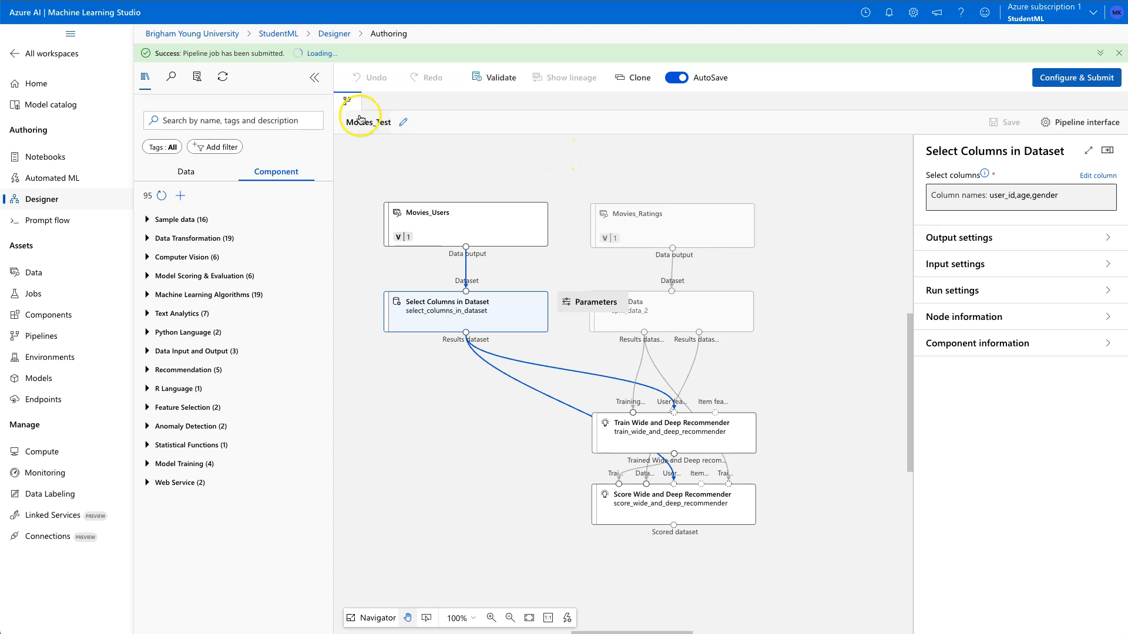
{"action": "left_click", "coordinate": [319, 53]}
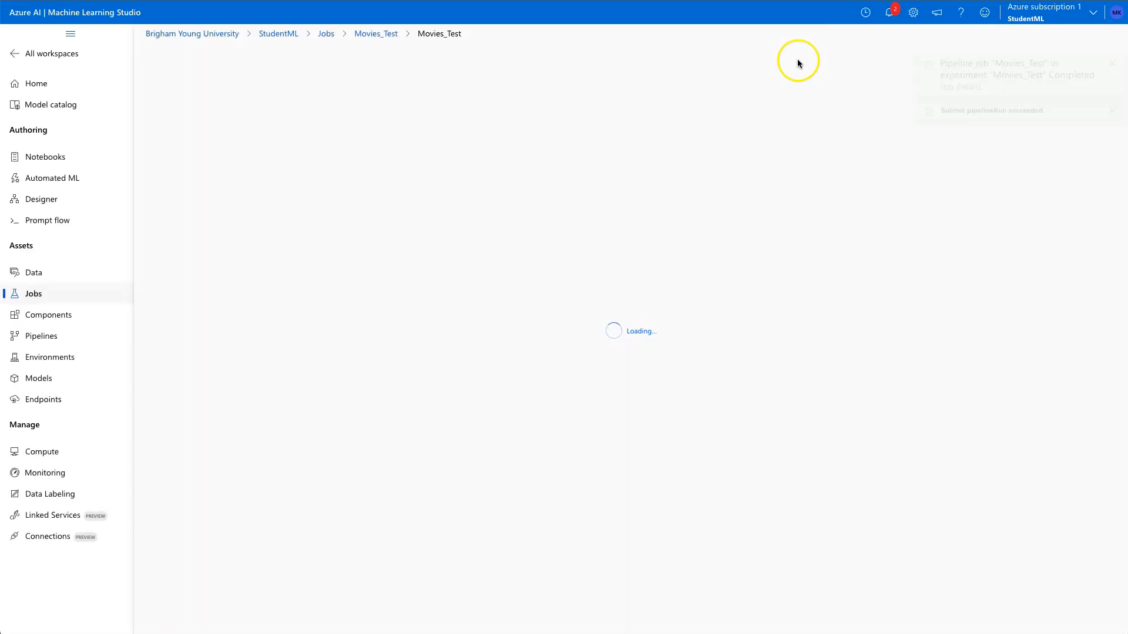
{"action": "left_click_drag", "start_coordinate": [831, 468], "coordinate": [574, 444]}
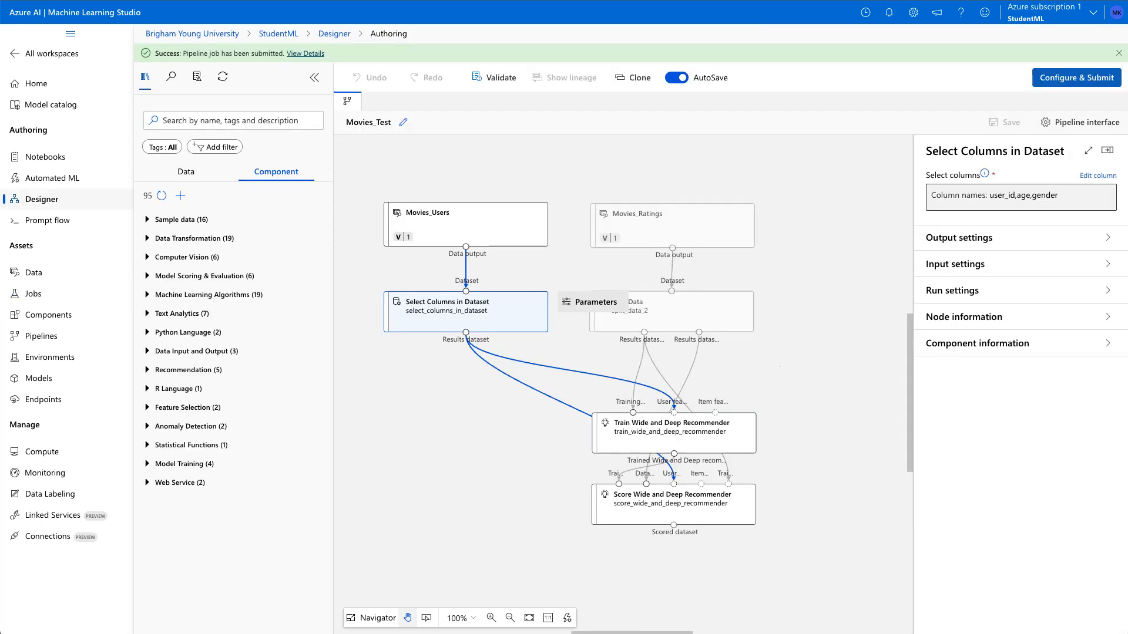
Step: Switch the Score Wide and Deep Recommender's prediction kind to Rating Prediction and back to Item Recommendation
{"action": "left_click", "coordinate": [679, 494]}
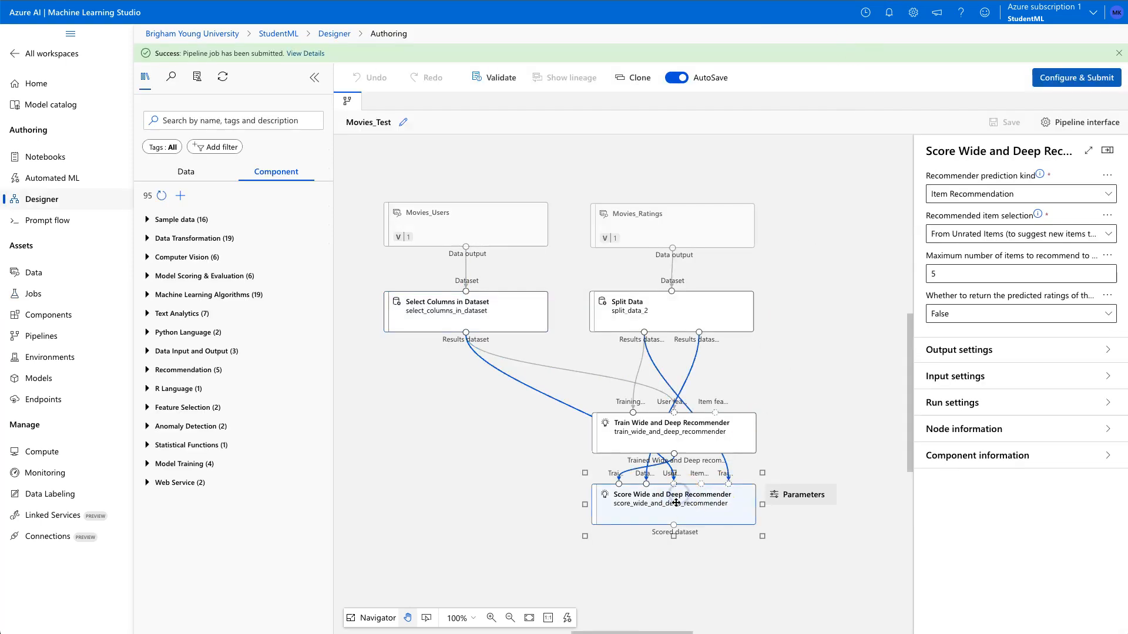
{"action": "left_click", "coordinate": [966, 234]}
{"action": "left_click", "coordinate": [973, 189]}
{"action": "left_click", "coordinate": [973, 194]}
{"action": "left_click", "coordinate": [973, 195]}
{"action": "left_click", "coordinate": [958, 215]}
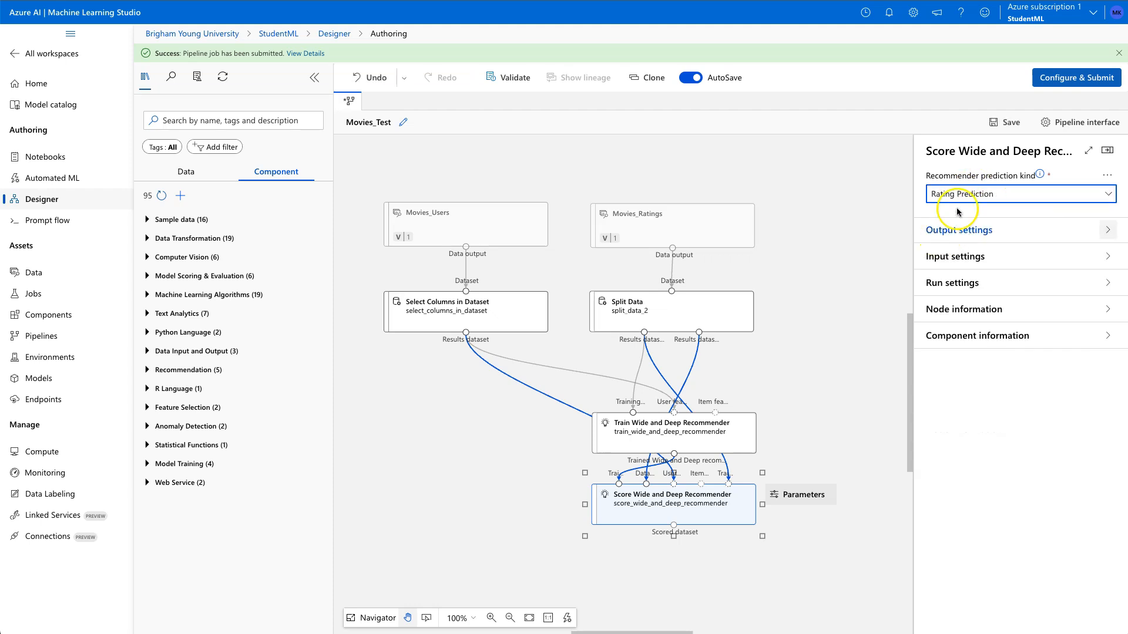
{"action": "left_click", "coordinate": [964, 197]}
{"action": "left_click", "coordinate": [965, 196]}
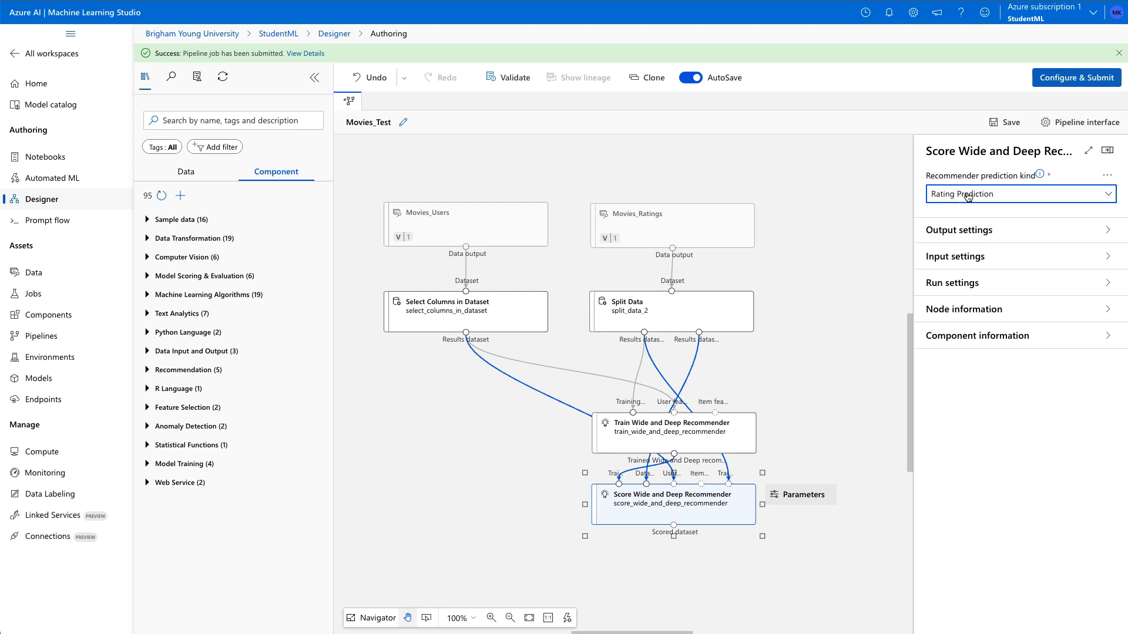
{"action": "left_click", "coordinate": [968, 196]}
{"action": "left_click", "coordinate": [963, 235]}
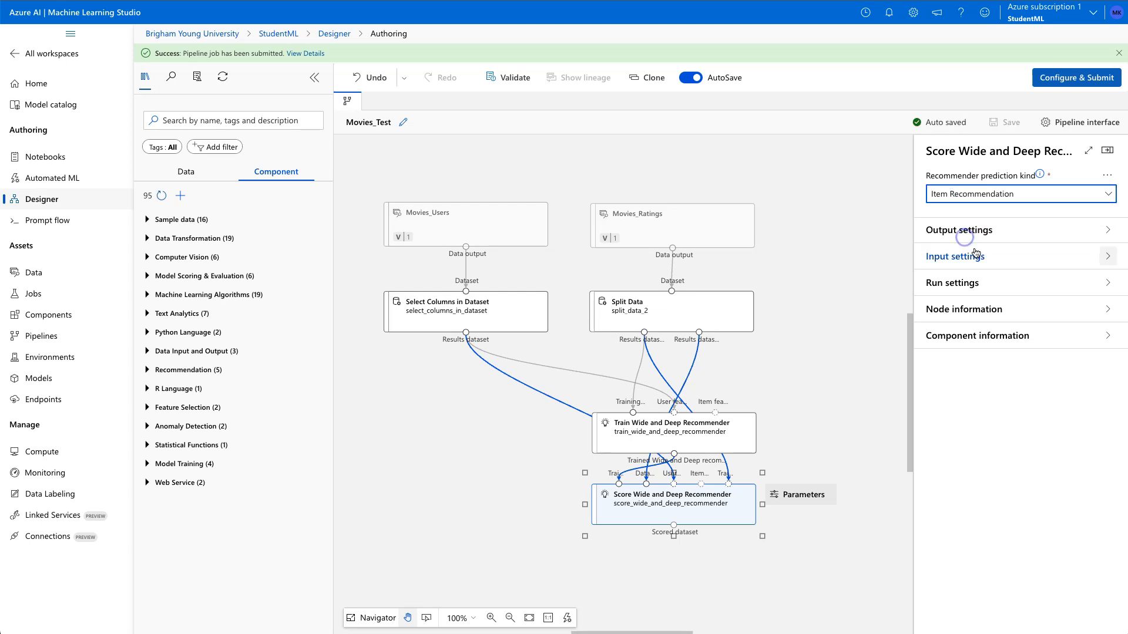
Step: Switch the recommended item selection to From Rated Items (for model evaluation), and return it to From Unrated Items
{"action": "left_click", "coordinate": [970, 235]}
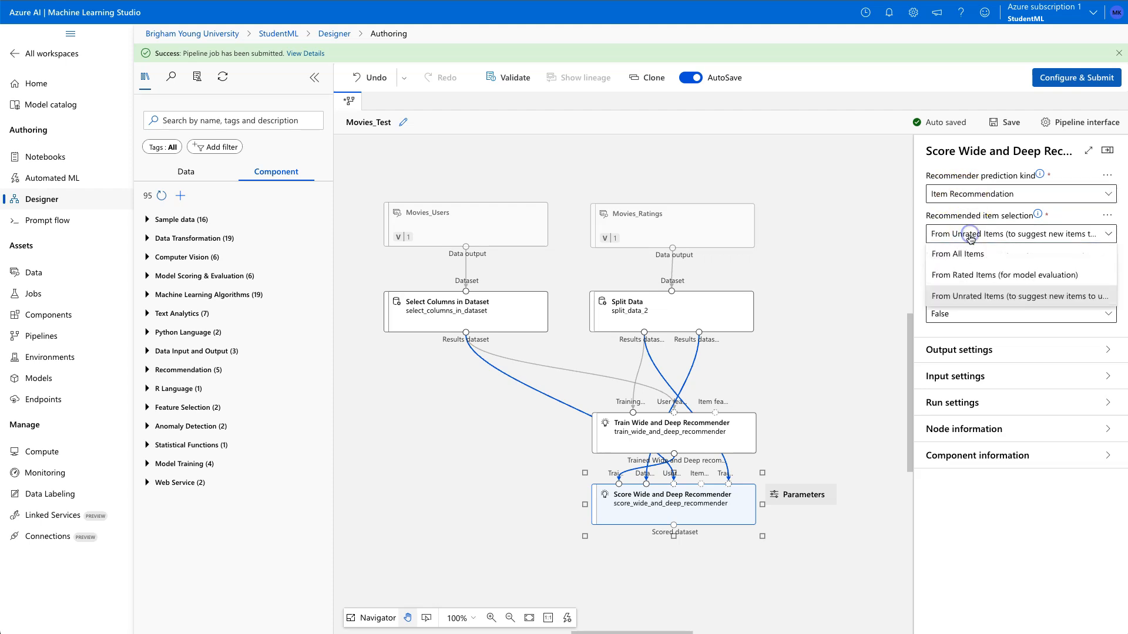
{"action": "left_click", "coordinate": [973, 276]}
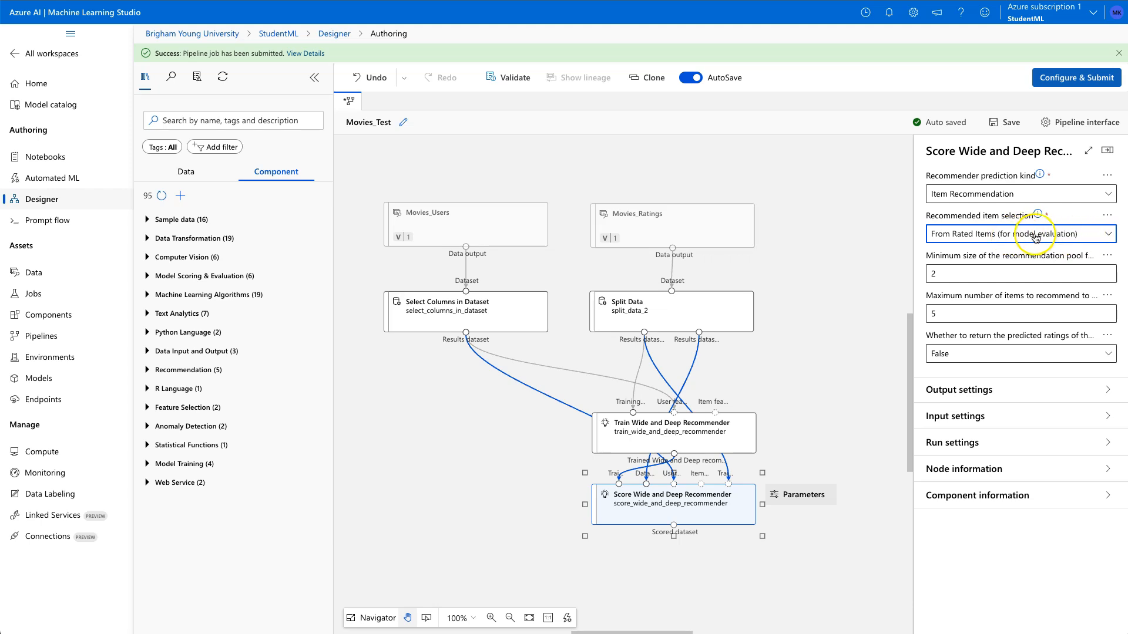
{"action": "left_click", "coordinate": [984, 235]}
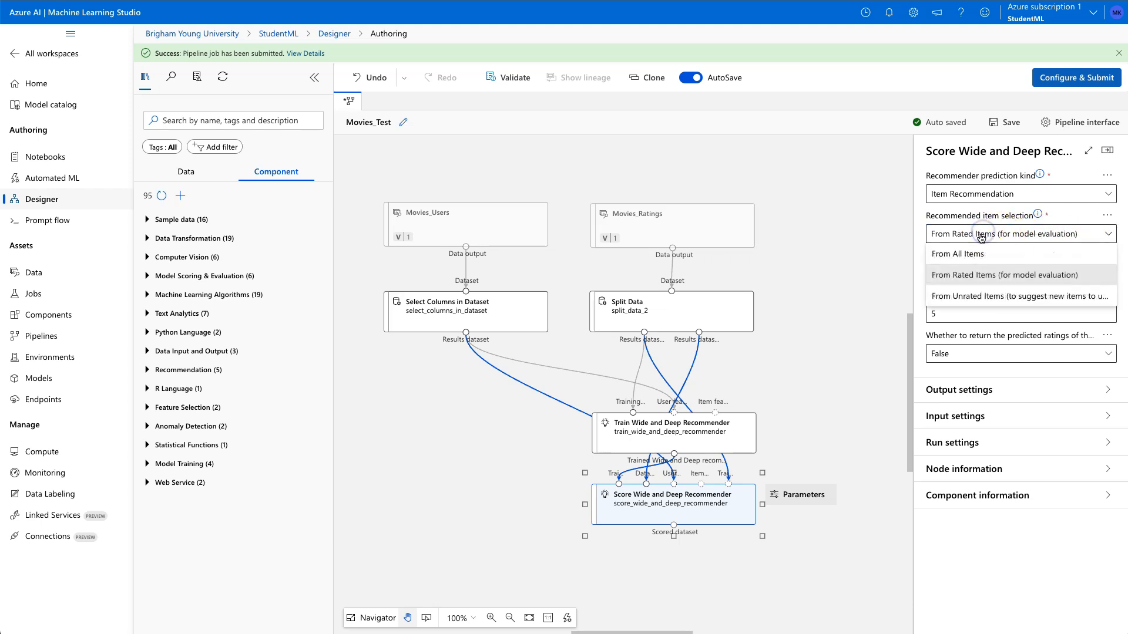
{"action": "left_click", "coordinate": [976, 281]}
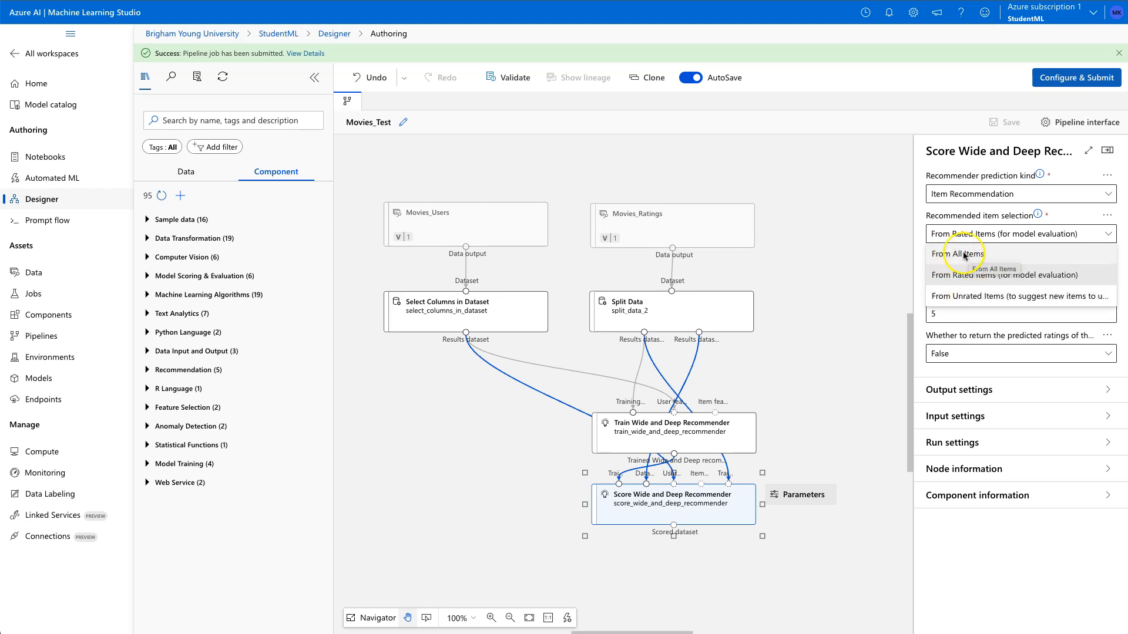
{"action": "left_click", "coordinate": [973, 298]}
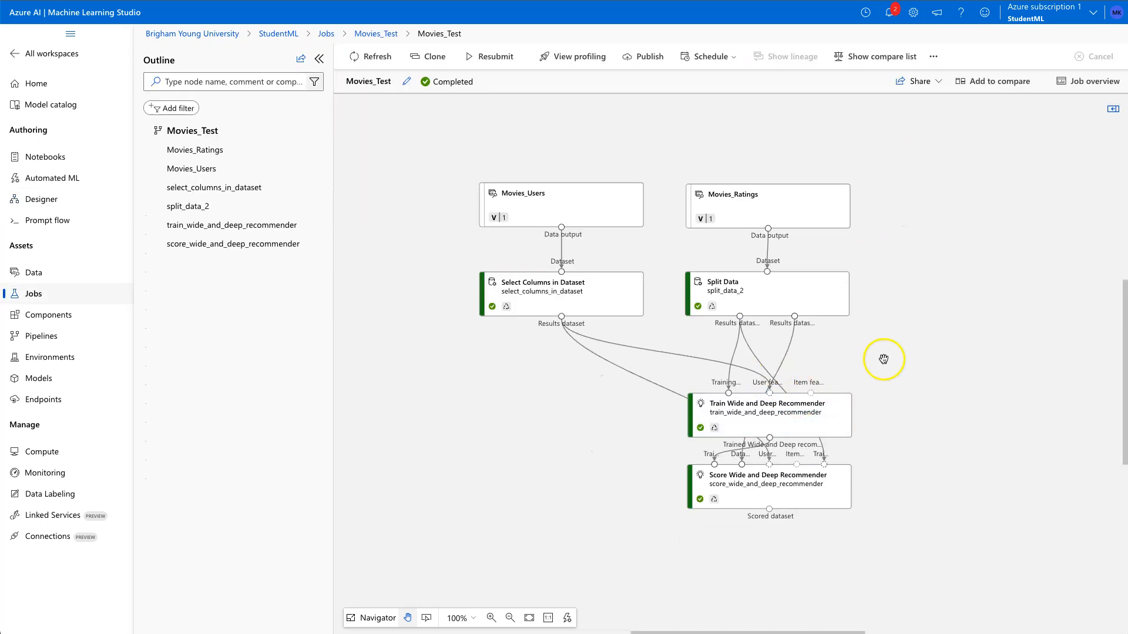
Step: Preview the Score Wide and Deep Recommender's scored dataset, inspect the User column's statistics, and close the preview
{"action": "right_click", "coordinate": [784, 479]}
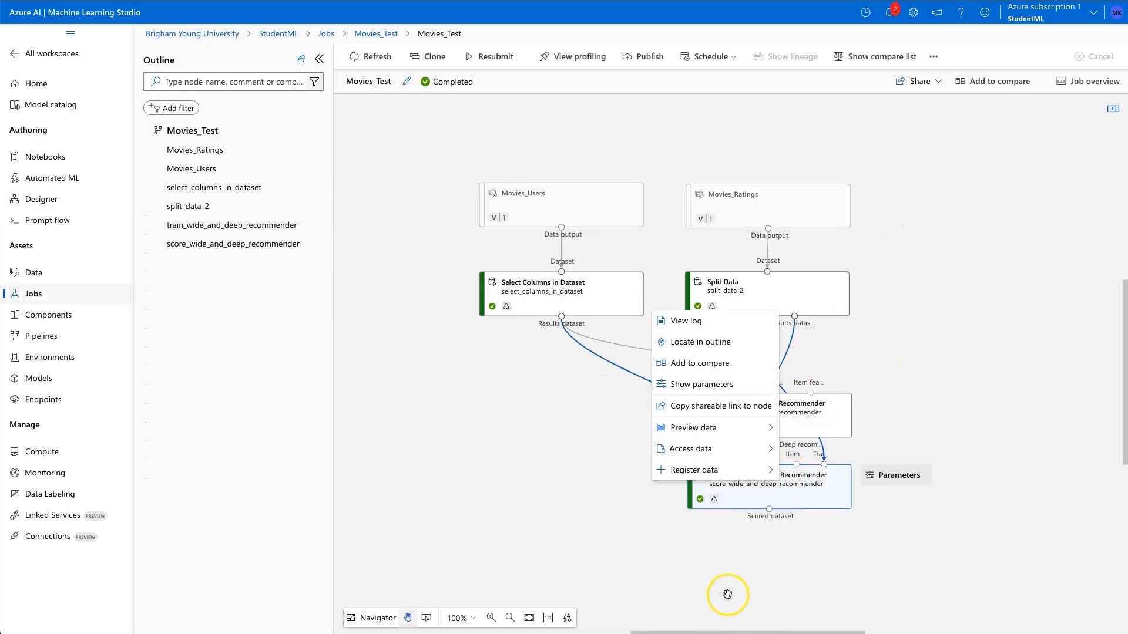
{"action": "mouse_move", "coordinate": [734, 438]}
{"action": "left_click", "coordinate": [804, 432]}
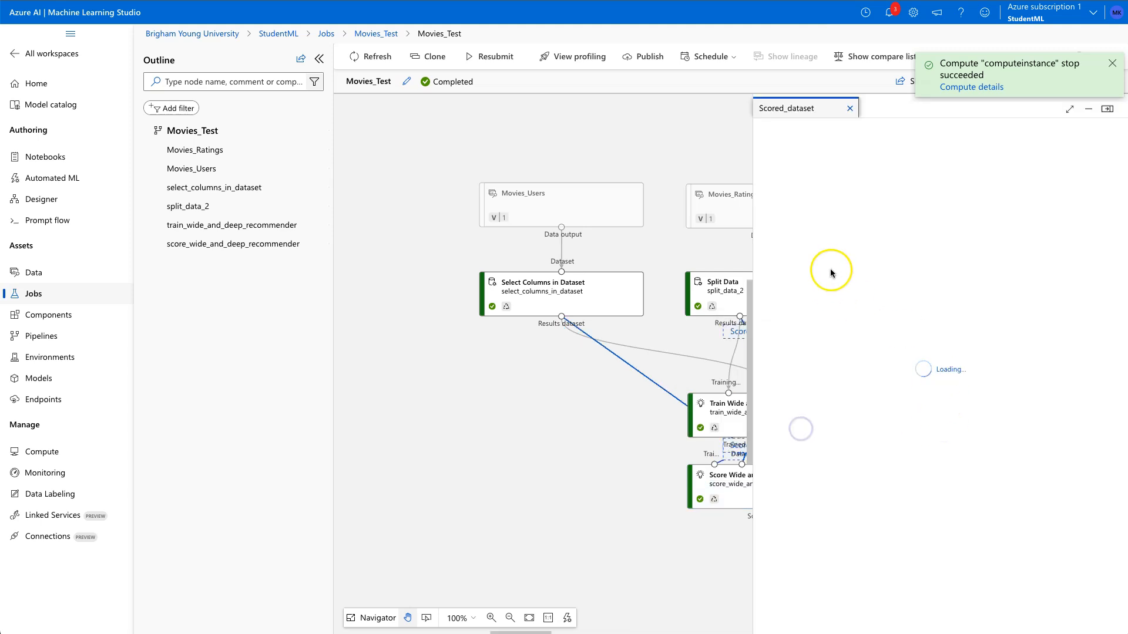
{"action": "left_click_drag", "start_coordinate": [752, 195], "coordinate": [506, 195]}
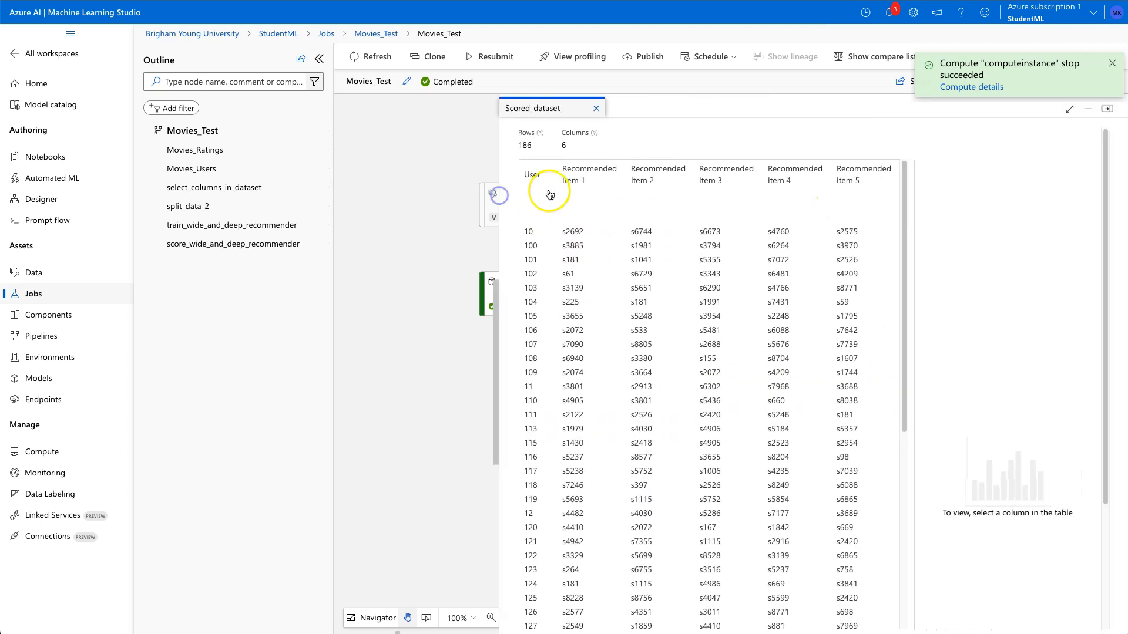
{"action": "left_click", "coordinate": [531, 235]}
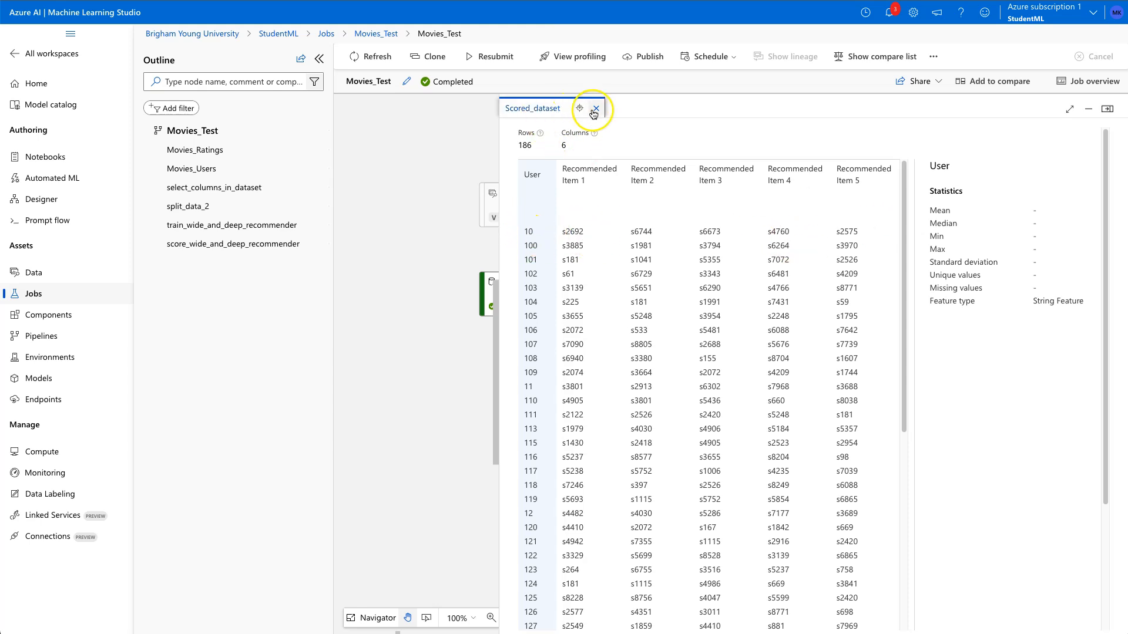
{"action": "left_click", "coordinate": [595, 108]}
Step: Create a real-time inference pipeline from the completed Movies_Test job
{"action": "left_click_drag", "start_coordinate": [606, 457], "coordinate": [604, 457]}
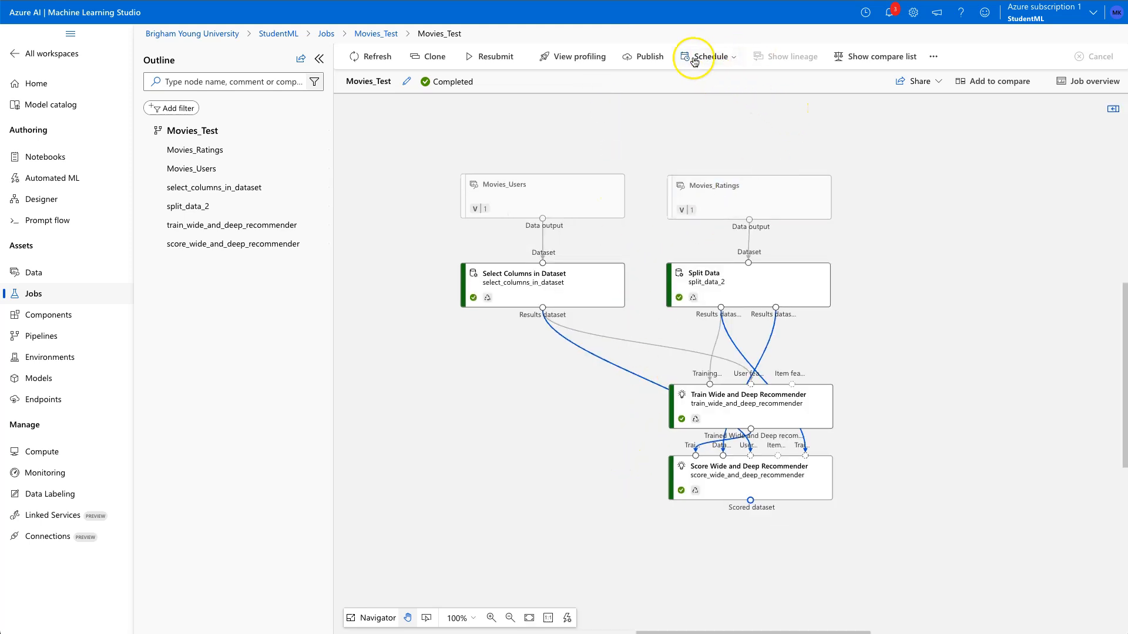
{"action": "left_click", "coordinate": [934, 56]}
{"action": "left_click", "coordinate": [985, 82]}
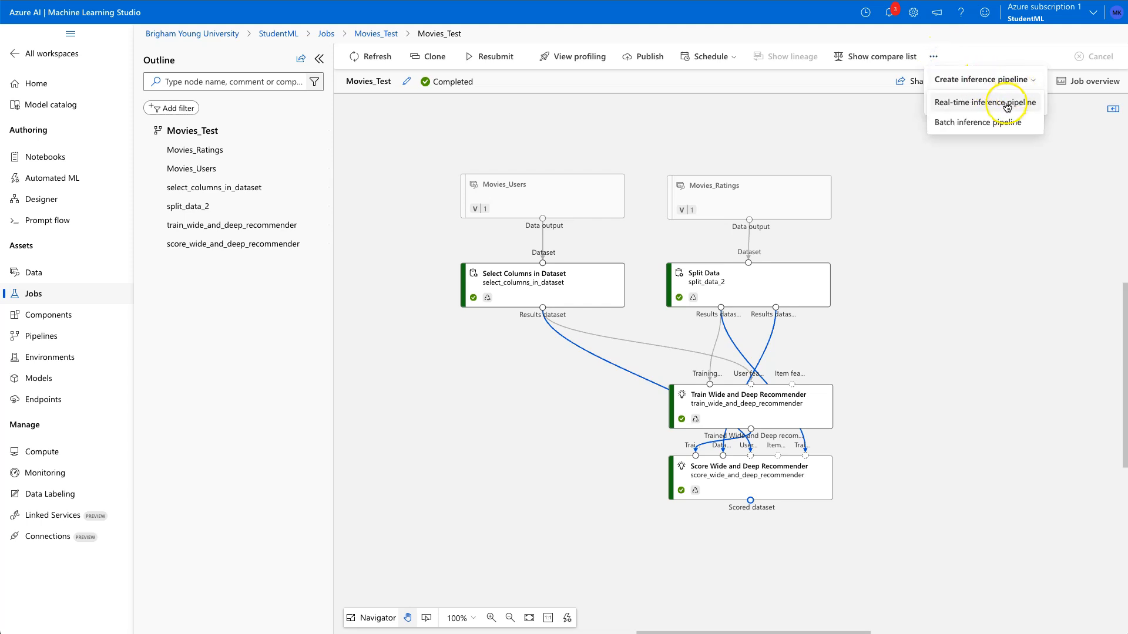
{"action": "left_click", "coordinate": [1004, 108]}
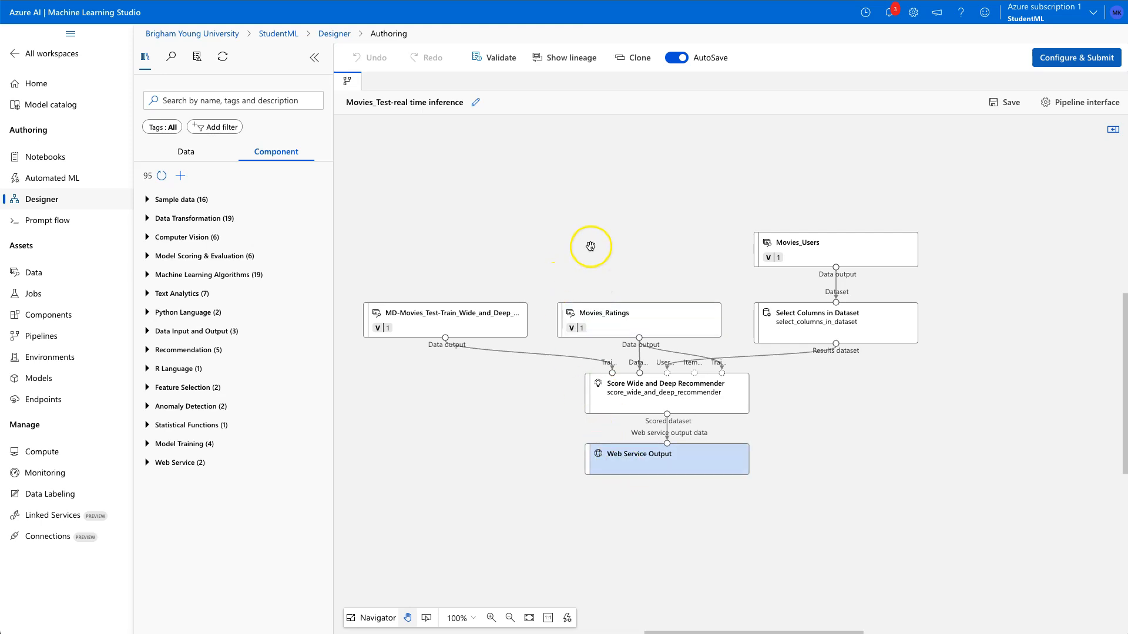
Step: Add a Web Service Input above Movies_Ratings and connect it to the Score Wide and Deep Recommender's dataset to score input
{"action": "left_click", "coordinate": [147, 463]}
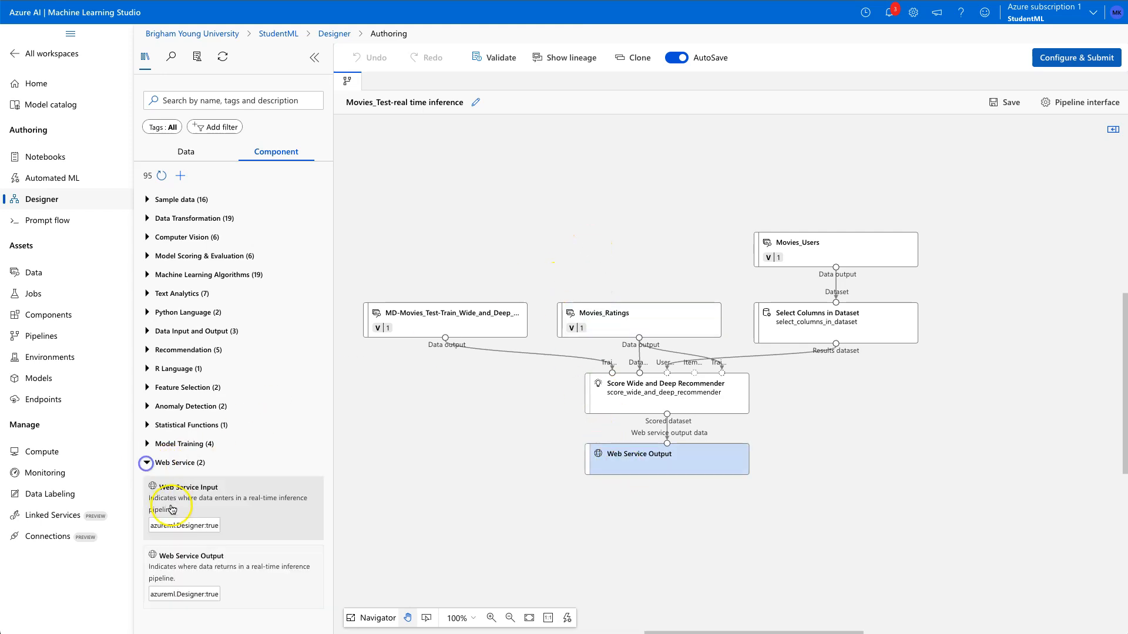
{"action": "left_click_drag", "start_coordinate": [204, 507], "coordinate": [636, 250]}
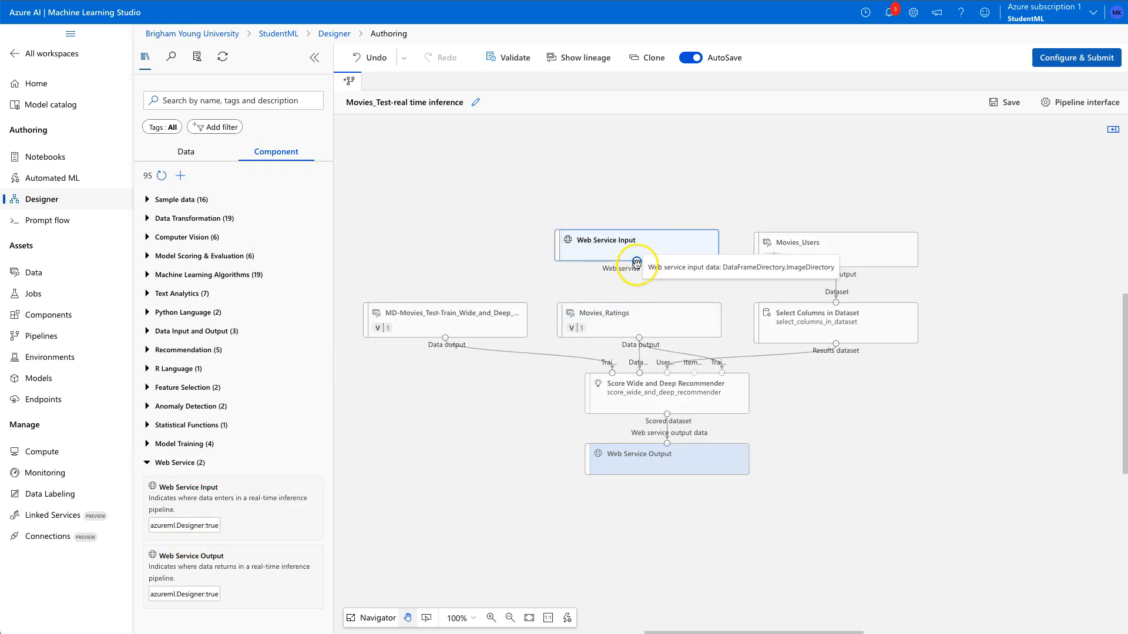
{"action": "left_click_drag", "start_coordinate": [634, 263], "coordinate": [639, 375]}
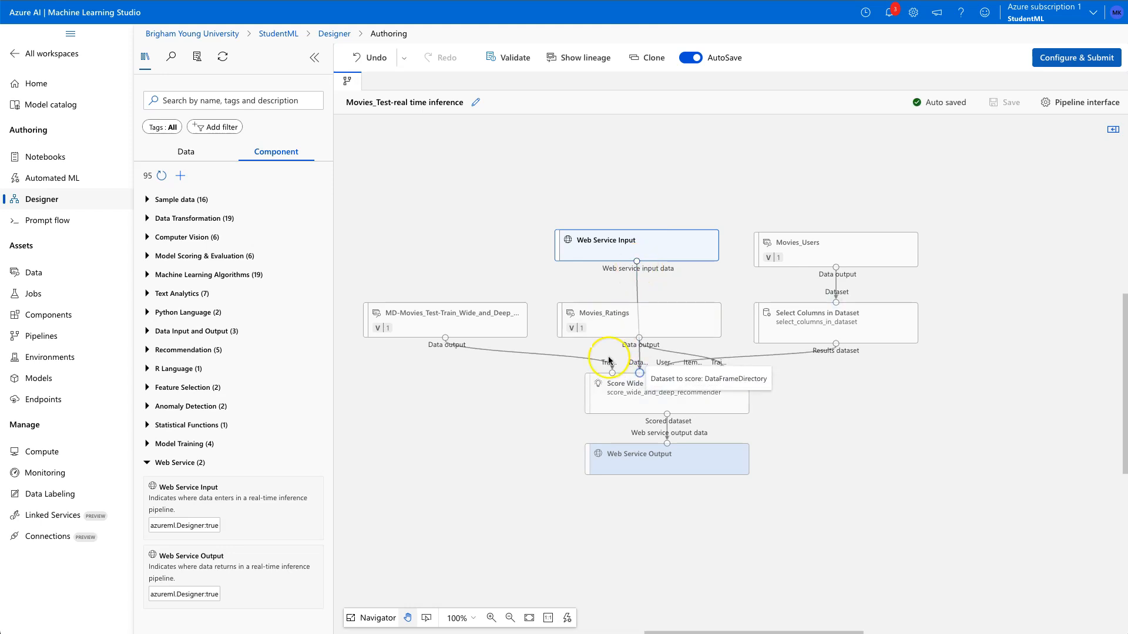
Step: Search the components for "score", try adding a Score SVD Recommender to the canvas, and delete it
{"action": "left_click", "coordinate": [224, 103]}
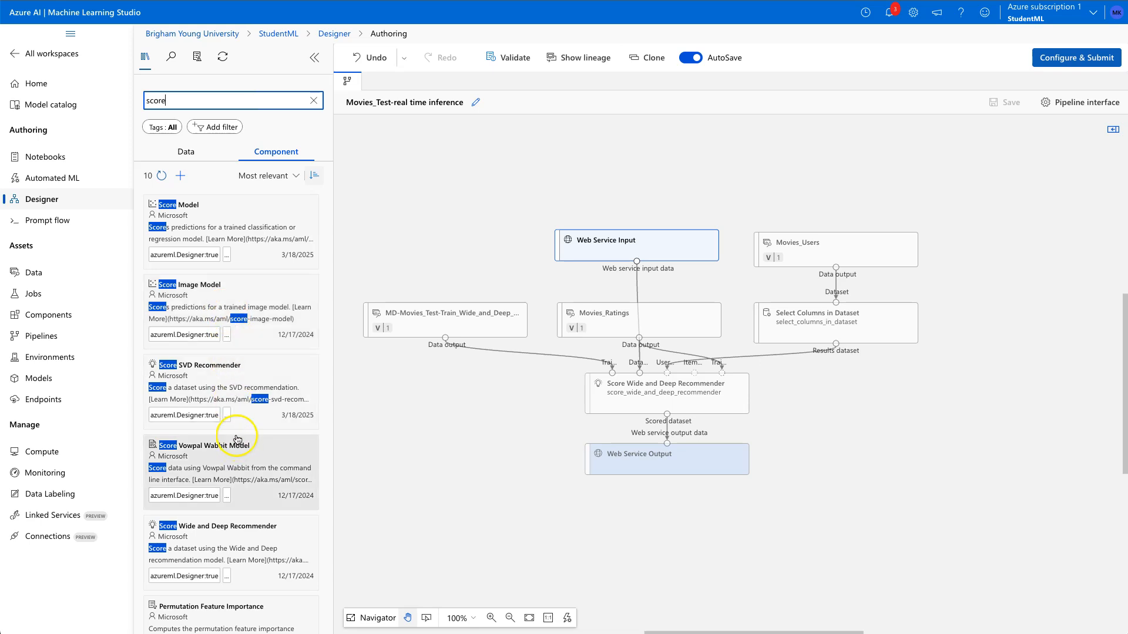
{"action": "left_click_drag", "start_coordinate": [216, 388], "coordinate": [444, 475]}
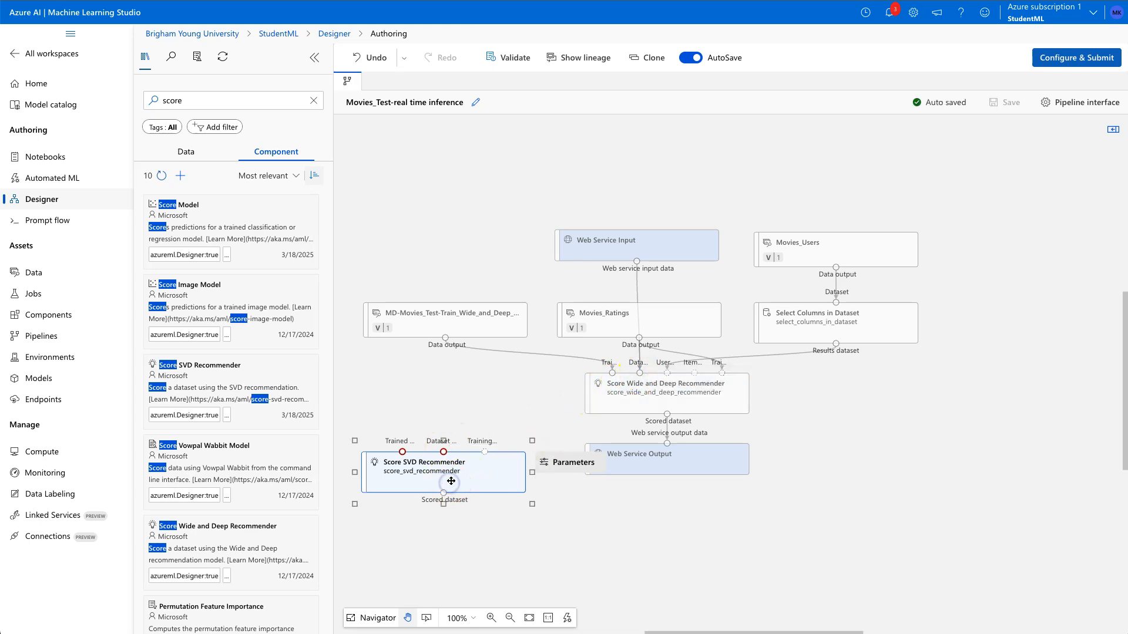
{"action": "key", "text": "Delete"}
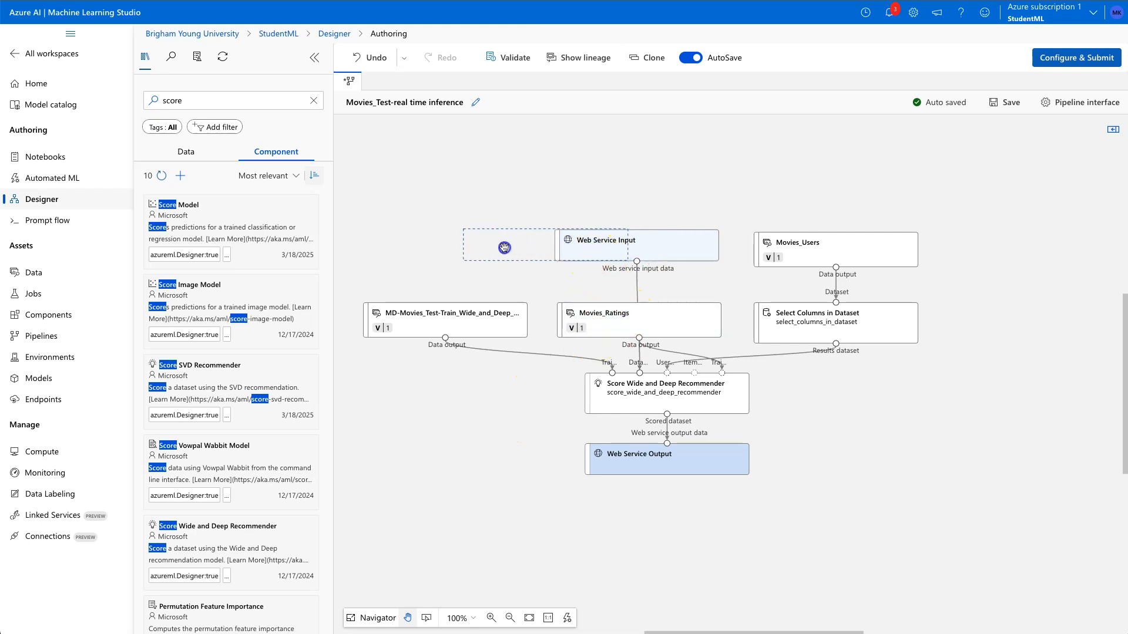
Step: Move Movies_Ratings up beside Movies_Users and place the Web Service Input on its other side
{"action": "left_click_drag", "start_coordinate": [504, 248], "coordinate": [504, 248]}
{"action": "left_click_drag", "start_coordinate": [663, 325], "coordinate": [679, 274]}
{"action": "left_click_drag", "start_coordinate": [539, 247], "coordinate": [502, 250]}
{"action": "left_click_drag", "start_coordinate": [649, 270], "coordinate": [656, 255]}
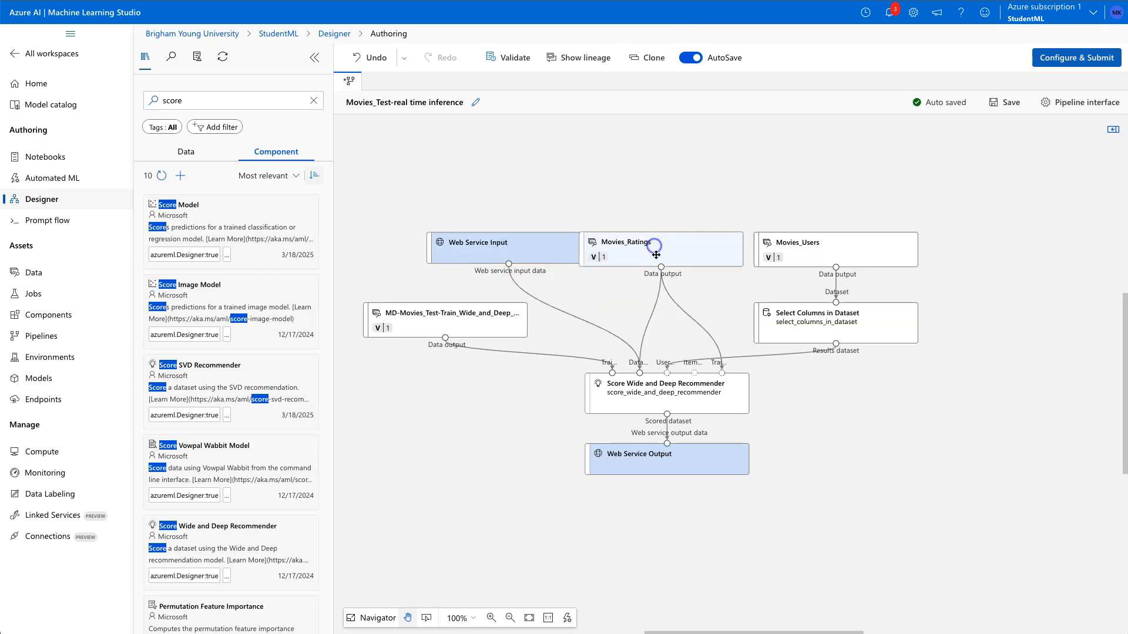
{"action": "left_click", "coordinate": [642, 317]}
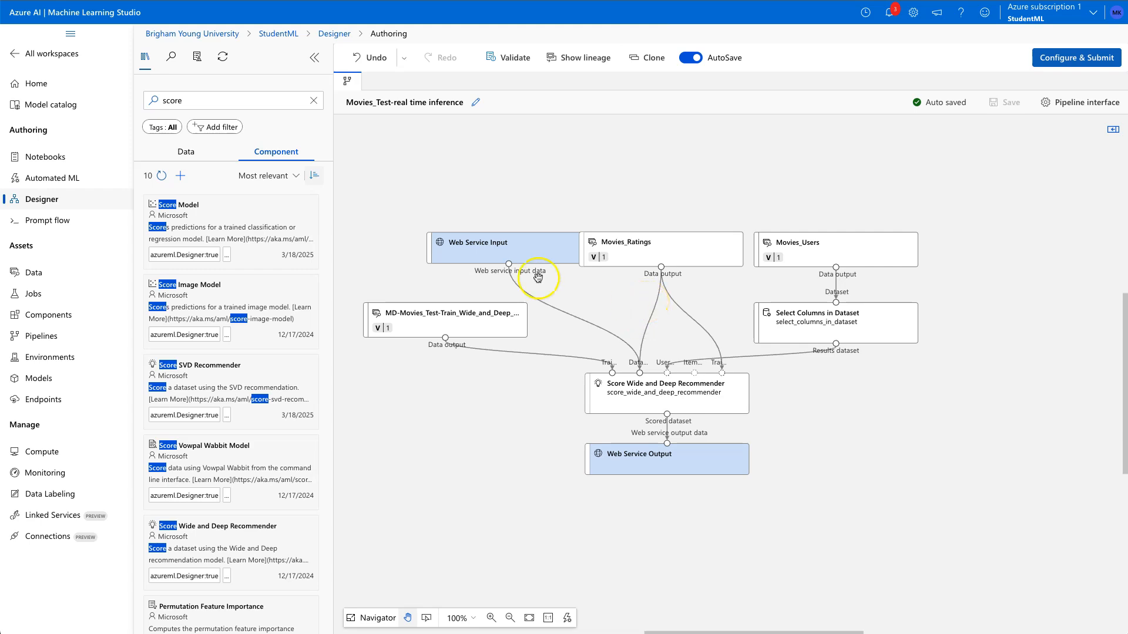
Step: Search the components for "select columns" and add Select Columns in Dataset between Movies_Ratings and the Score Wide and Deep Recommender
{"action": "double_click", "coordinate": [176, 100]}
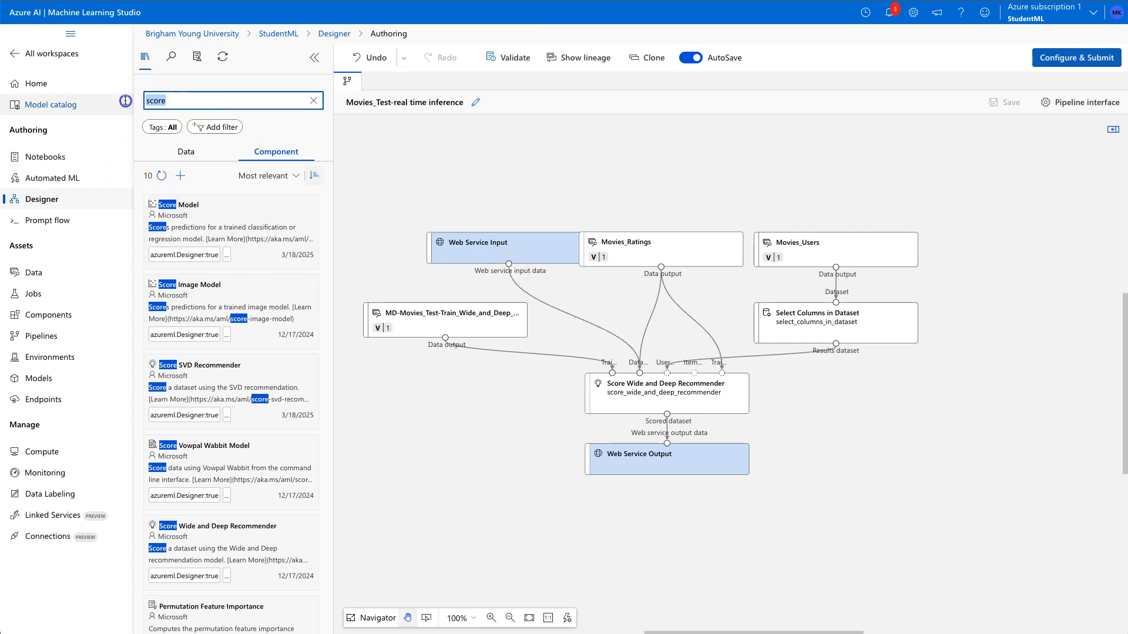
{"action": "type", "text": "select columns"}
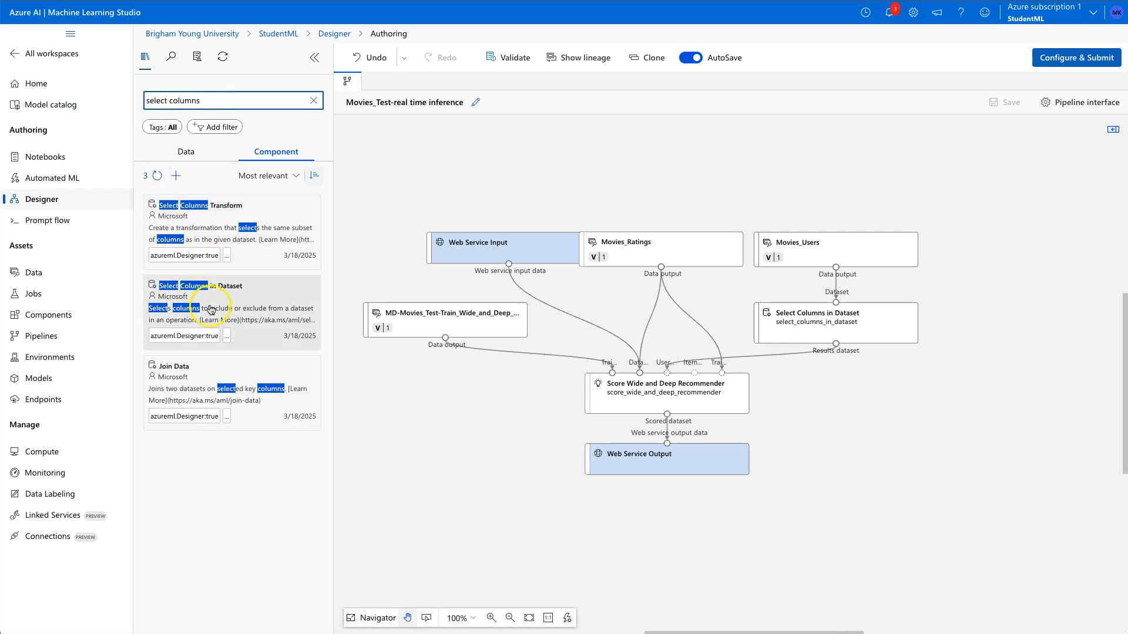
{"action": "left_click_drag", "start_coordinate": [208, 308], "coordinate": [677, 317]}
{"action": "left_click", "coordinate": [648, 326]}
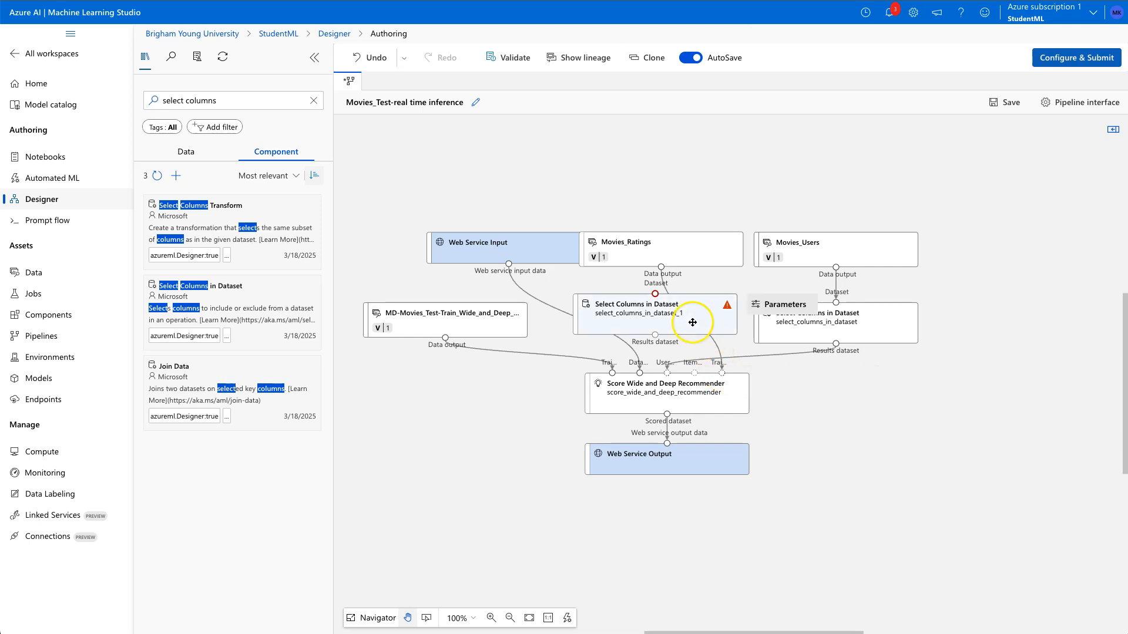
Step: Connect Movies_Ratings to the new Select Columns in Dataset, and its results to the recommender's dataset to score input, aligning the component between them
{"action": "left_click_drag", "start_coordinate": [661, 268], "coordinate": [657, 300]}
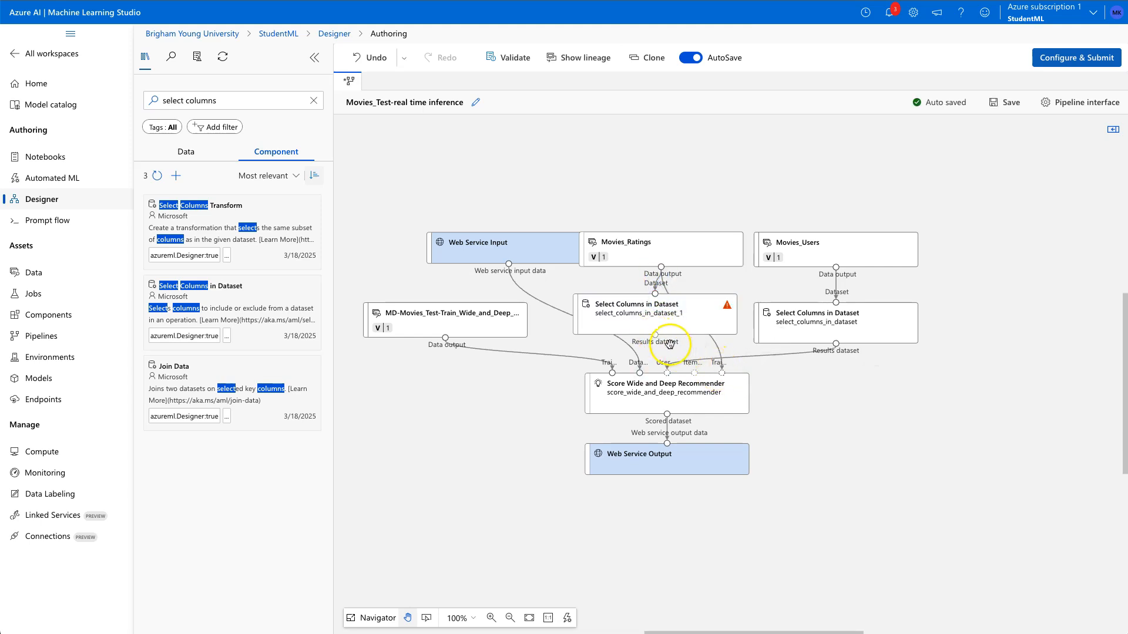
{"action": "left_click", "coordinate": [655, 314]}
{"action": "left_click_drag", "start_coordinate": [654, 335], "coordinate": [640, 375]}
{"action": "left_click", "coordinate": [664, 327]}
{"action": "left_click_drag", "start_coordinate": [674, 310], "coordinate": [680, 320]}
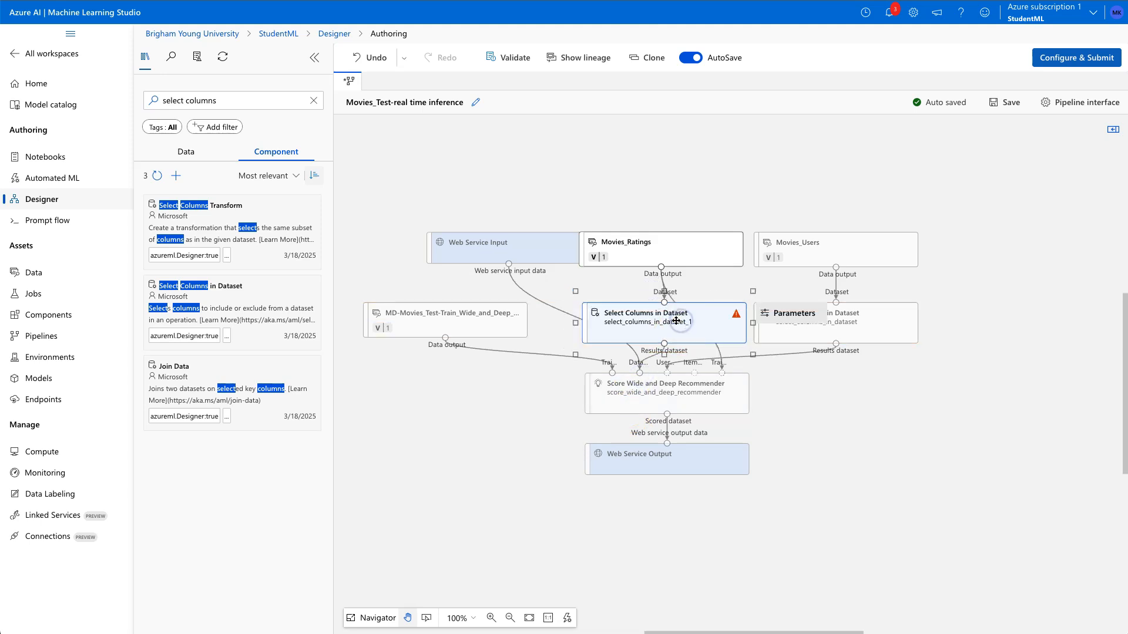
Step: Set the new Select Columns in Dataset component to include only the user_id column, and close its settings
{"action": "left_click", "coordinate": [676, 321]}
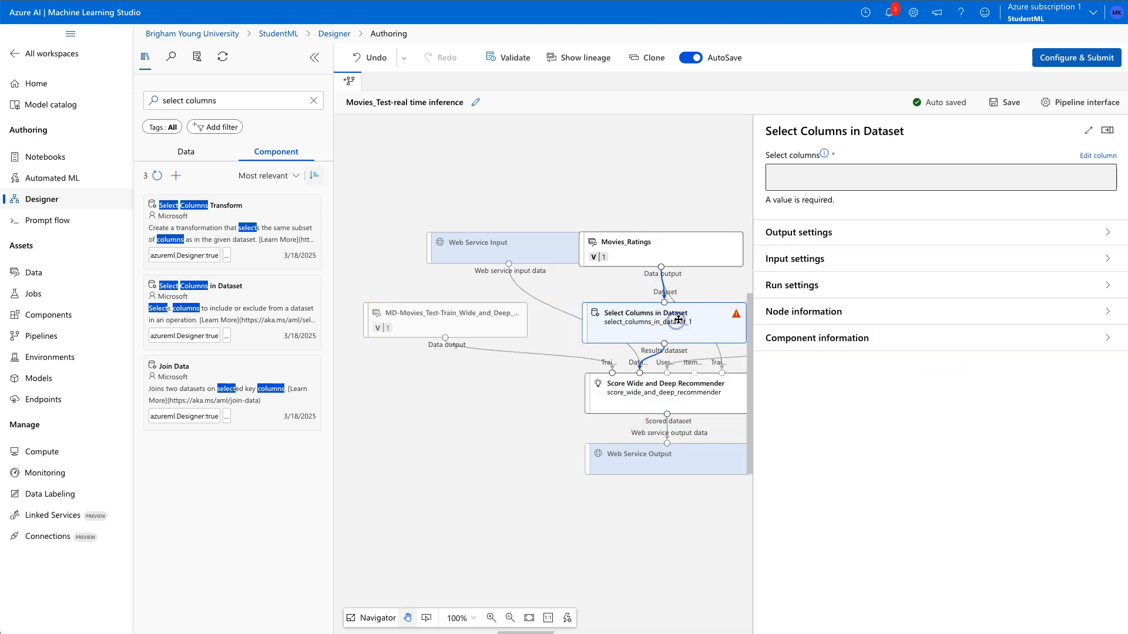
{"action": "left_click", "coordinate": [1096, 156]}
{"action": "left_click", "coordinate": [618, 293]}
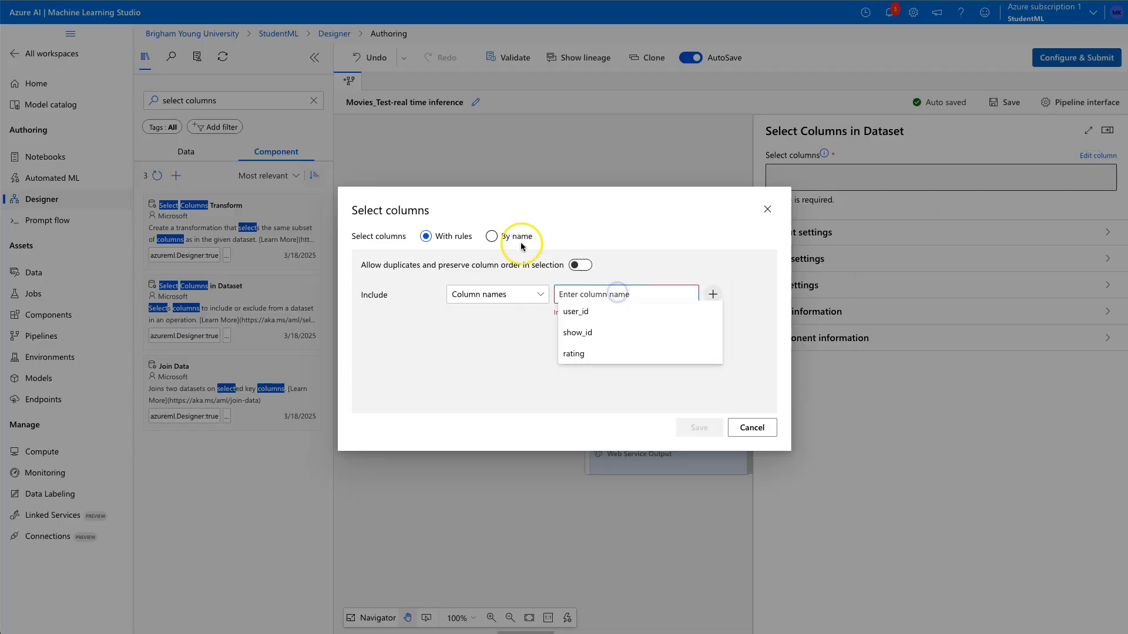
{"action": "left_click", "coordinate": [578, 315]}
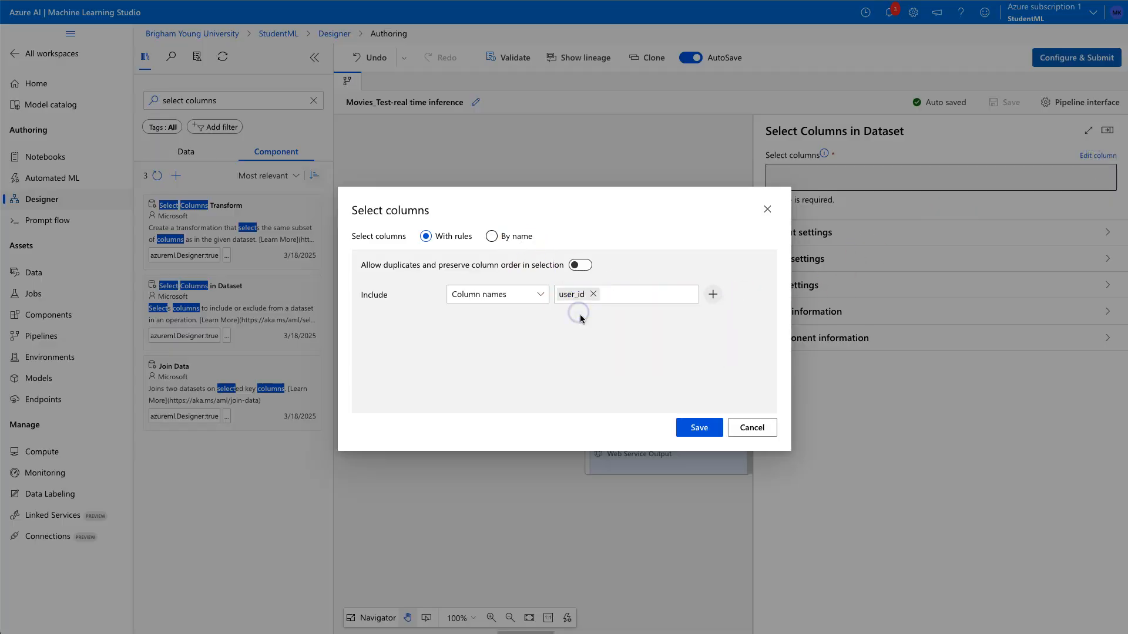
{"action": "left_click", "coordinate": [623, 296]}
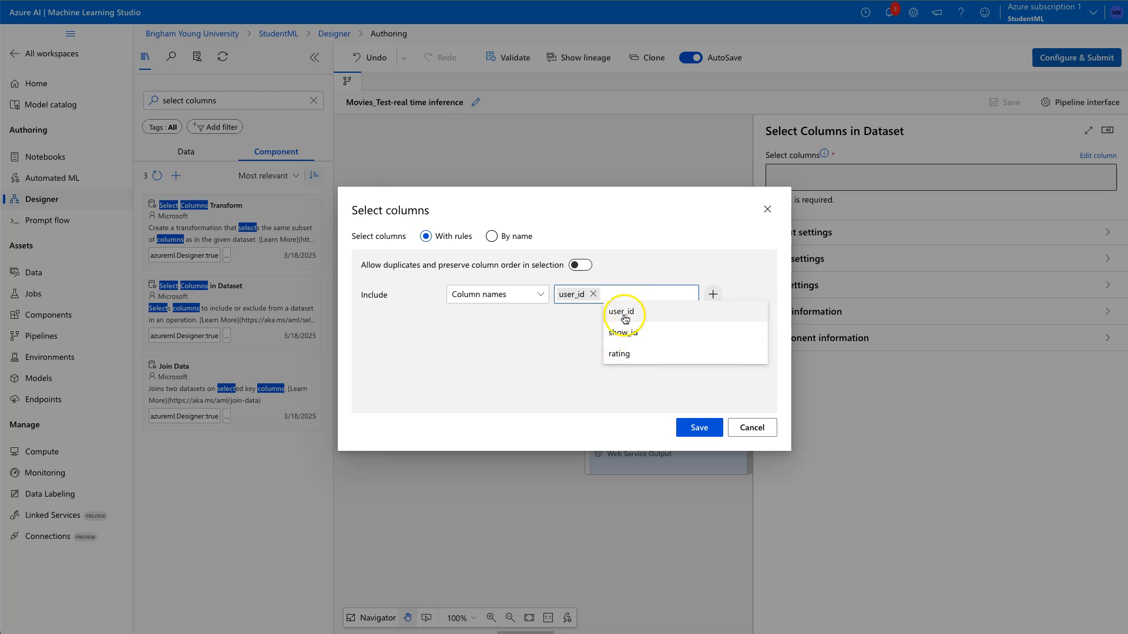
{"action": "left_click", "coordinate": [698, 428]}
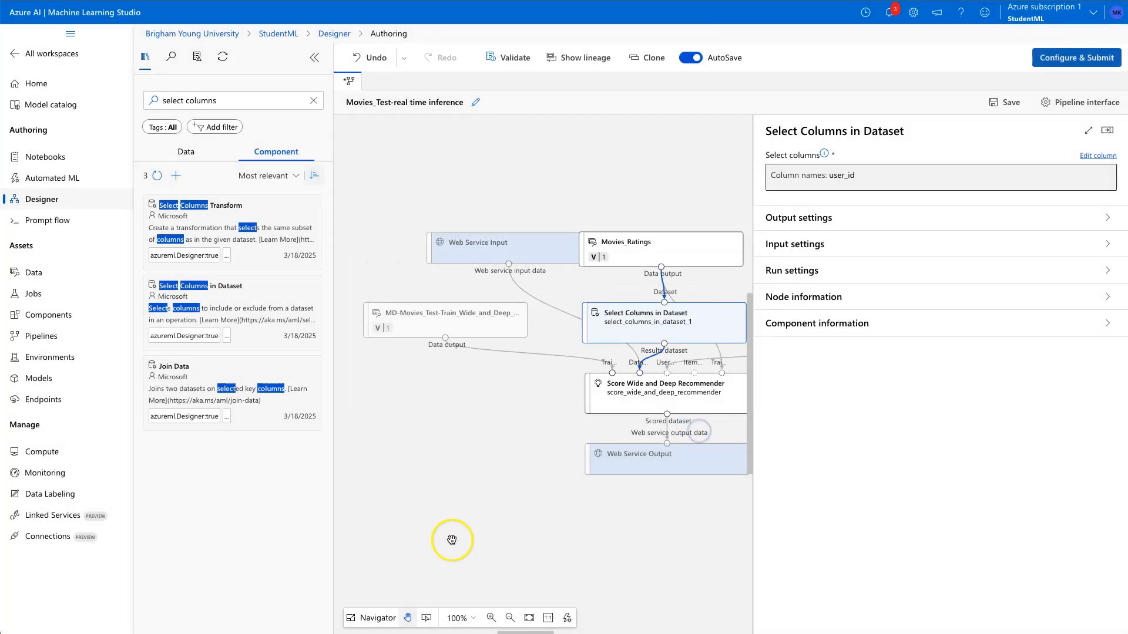
{"action": "left_click", "coordinate": [1107, 130]}
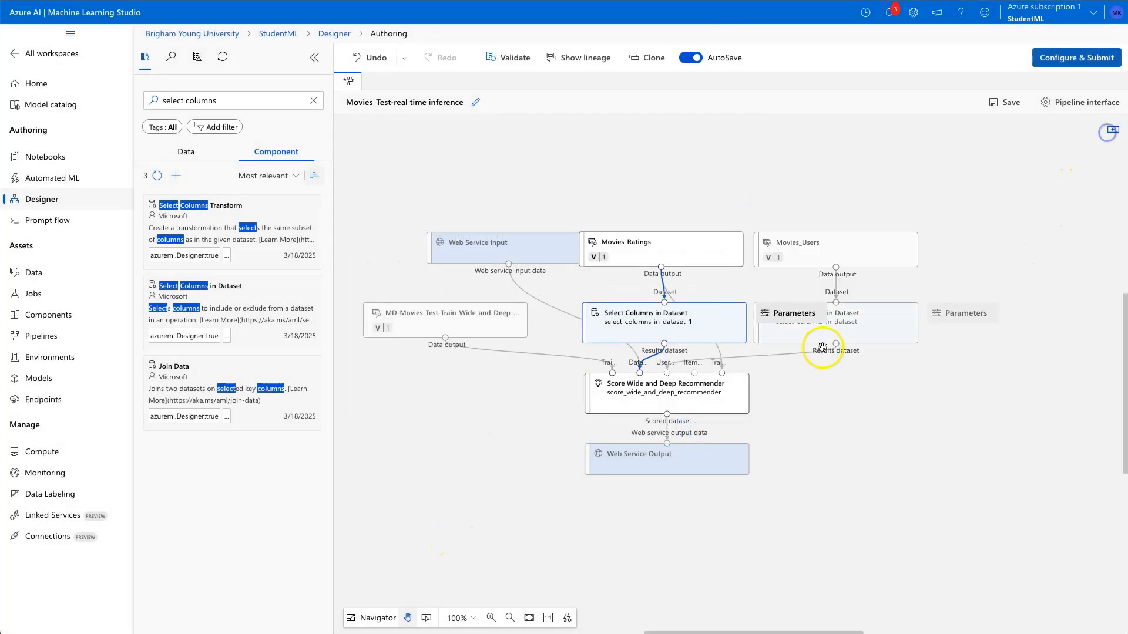
Step: Move the Web Service Input higher so it sits clear of Movies_Ratings, and select the Movies_Users branch's Select Columns in Dataset
{"action": "mouse_move", "coordinate": [537, 252]}
{"action": "left_mouse_down"}
{"action": "mouse_move", "coordinate": [598, 193]}
{"action": "mouse_move", "coordinate": [586, 191]}
{"action": "left_mouse_up"}
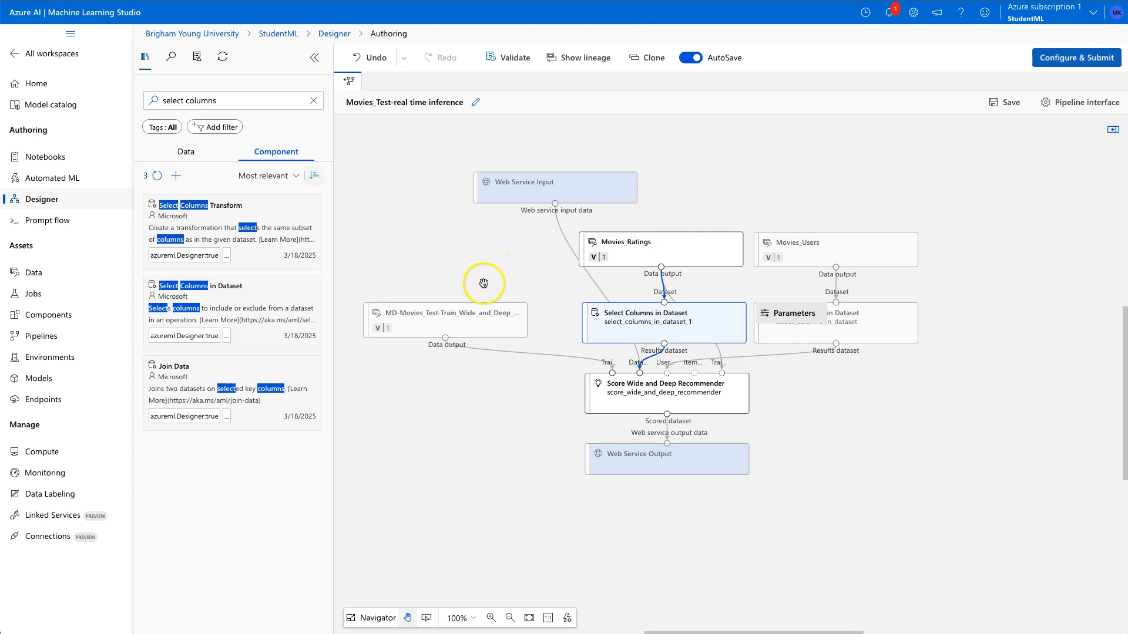
{"action": "left_click", "coordinate": [859, 329]}
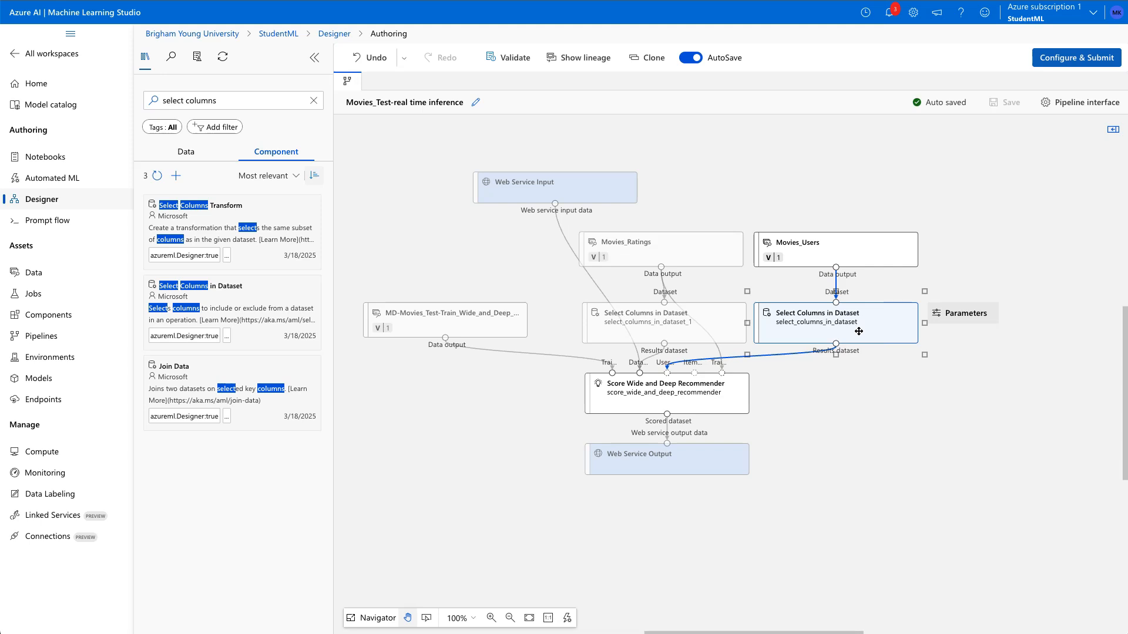
Step: Configure the real-time inference pipeline job under the existing Movies_Test experiment, review it, and open its runtime settings
{"action": "left_click", "coordinate": [1072, 59]}
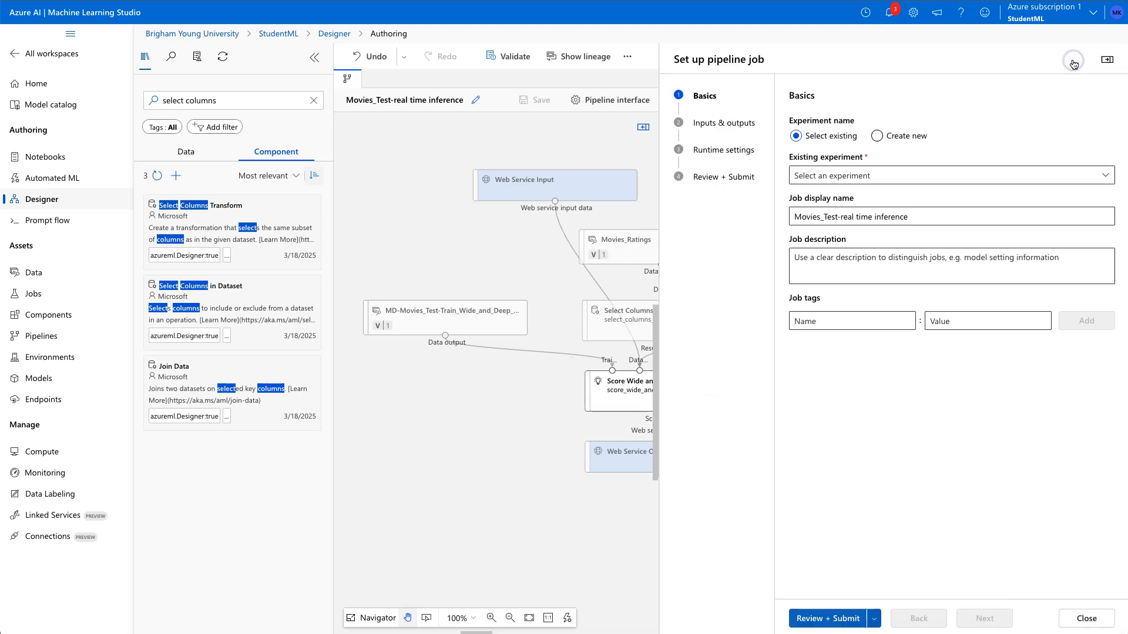
{"action": "left_click", "coordinate": [859, 179]}
{"action": "scroll", "coordinate": [834, 305], "scroll_direction": "down", "scroll_amount": 10}
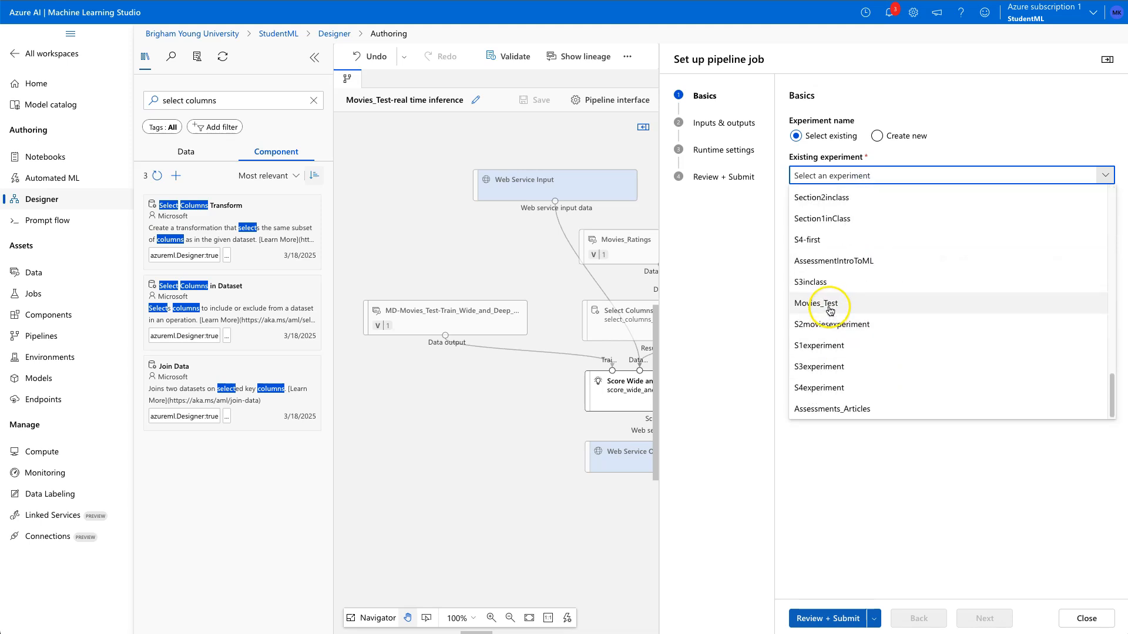
{"action": "left_click", "coordinate": [830, 305]}
{"action": "left_click", "coordinate": [833, 622]}
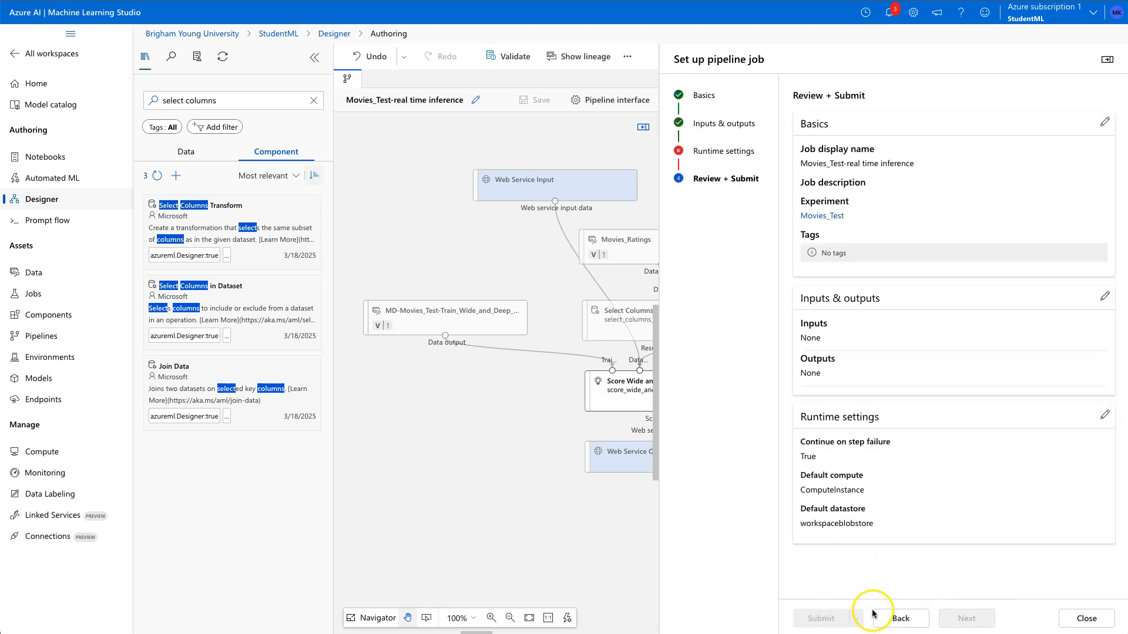
{"action": "left_click", "coordinate": [731, 153]}
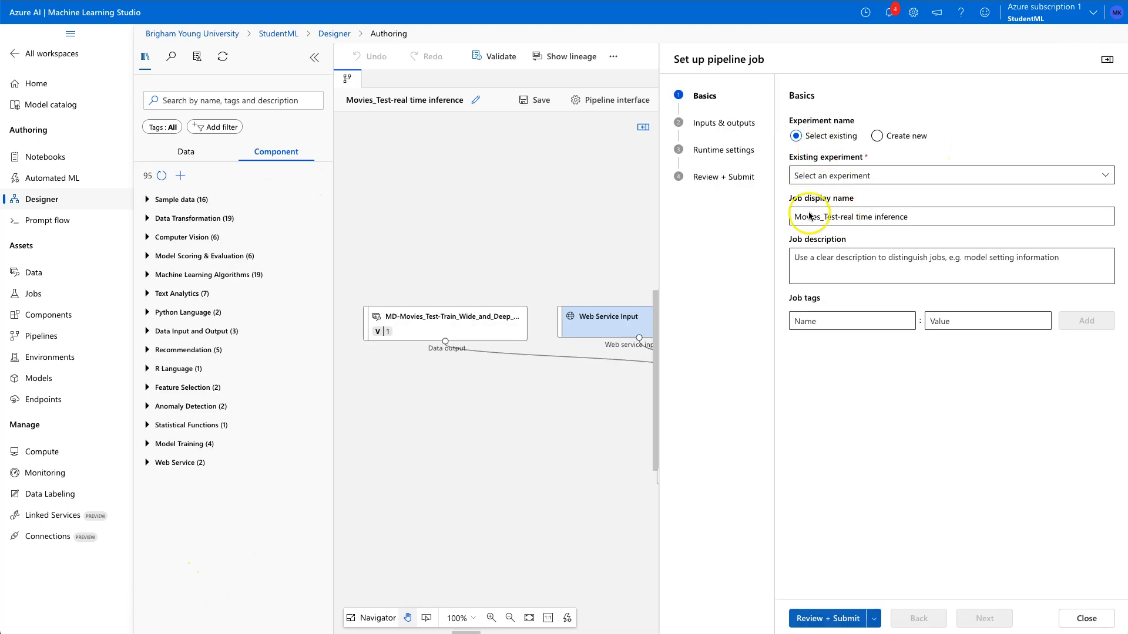
Step: Check the inference pipeline job's runtime settings and review page, and assign the job to the existing Movies_Test experiment
{"action": "left_click", "coordinate": [726, 150]}
{"action": "left_click", "coordinate": [846, 618]}
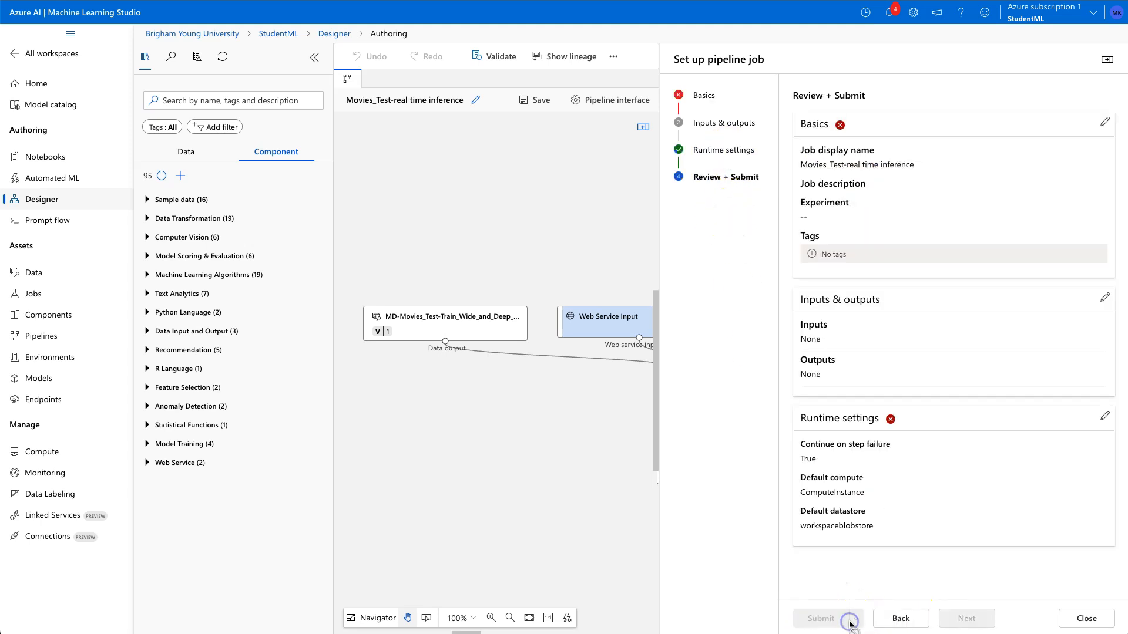
{"action": "left_click", "coordinate": [704, 97]}
{"action": "left_click", "coordinate": [838, 175]}
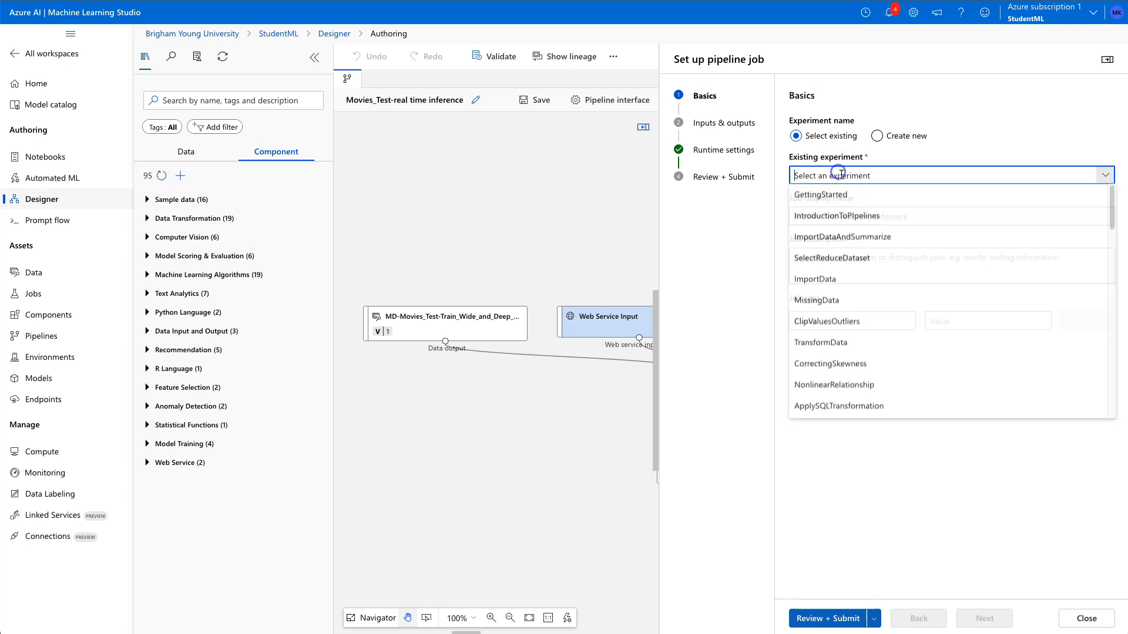
{"action": "scroll", "coordinate": [848, 320], "scroll_direction": "down", "scroll_amount": 5}
{"action": "left_click", "coordinate": [860, 306]}
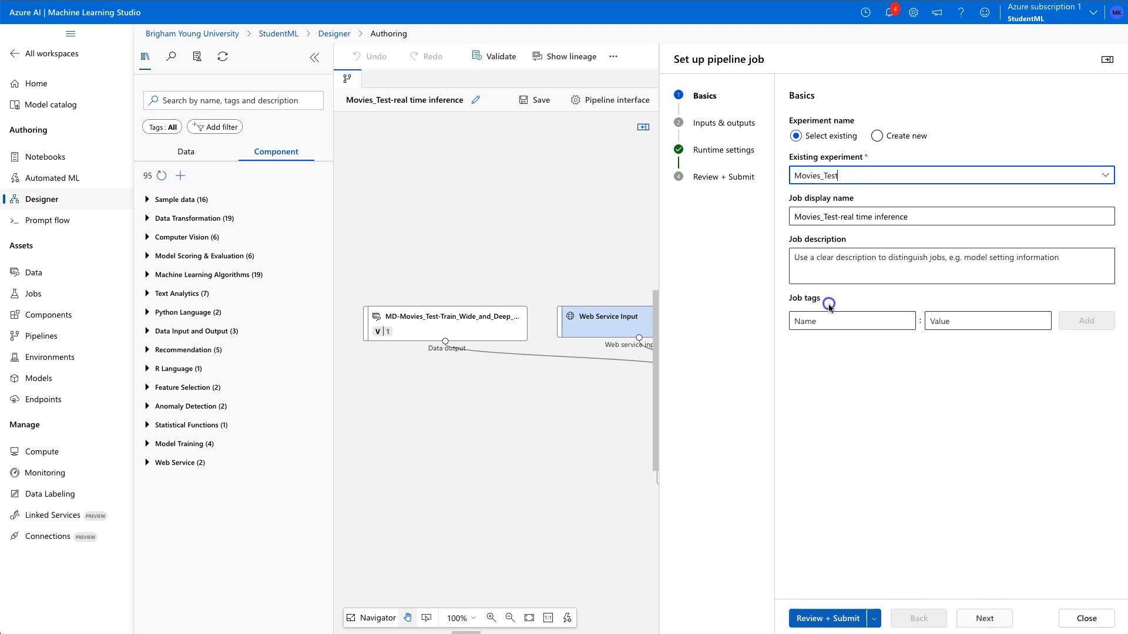
Step: Submit the Movies_Test-real time inference pipeline job under the Movies_Test experiment
{"action": "left_click", "coordinate": [845, 618]}
{"action": "left_click", "coordinate": [836, 620]}
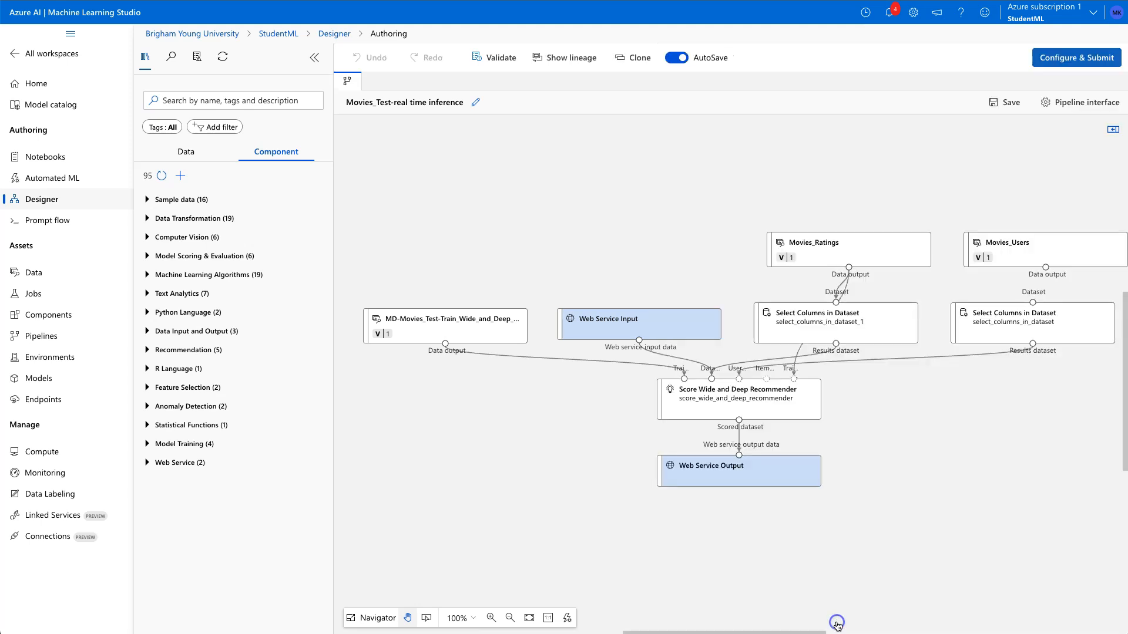
Step: Rearrange the pipeline canvas by moving the datasets, both Select Columns in Dataset components, the Web Service Input and the trained model into a compact layout
{"action": "left_click_drag", "start_coordinate": [773, 233], "coordinate": [712, 249]}
{"action": "left_click", "coordinate": [748, 259]}
{"action": "left_click_drag", "start_coordinate": [778, 335], "coordinate": [733, 311]}
{"action": "left_click_drag", "start_coordinate": [643, 336], "coordinate": [662, 288]}
{"action": "left_click_drag", "start_coordinate": [411, 333], "coordinate": [569, 345]}
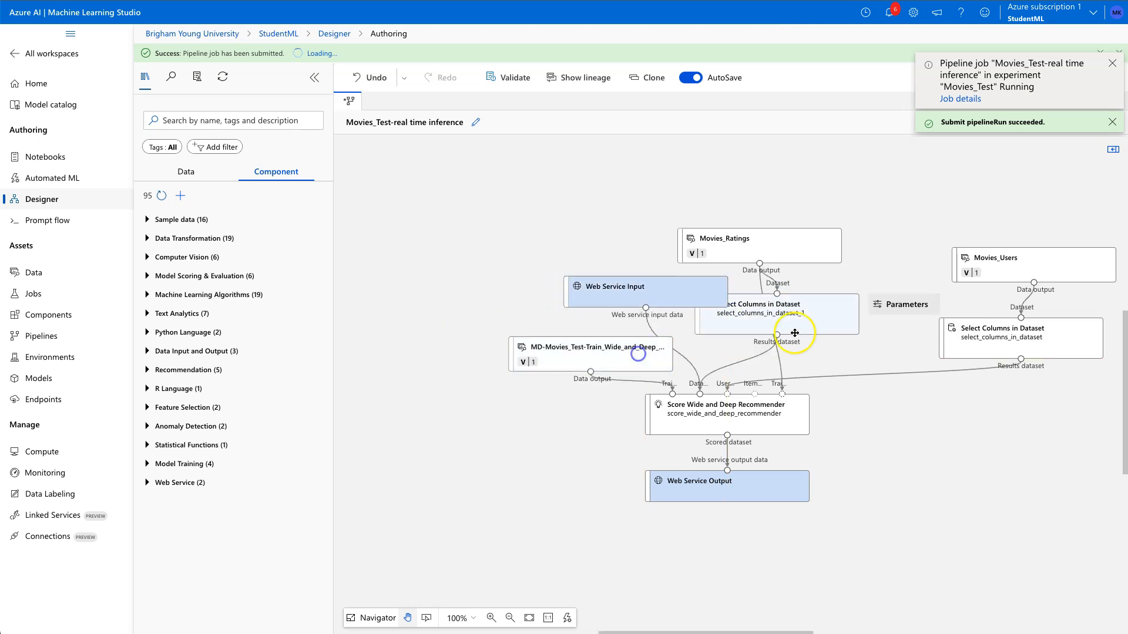
{"action": "left_click_drag", "start_coordinate": [991, 267], "coordinate": [912, 255]}
{"action": "left_click_drag", "start_coordinate": [989, 346], "coordinate": [908, 360]}
Step: Open the details of the submitted Movies_Test-real time inference job
{"action": "left_click", "coordinate": [306, 53]}
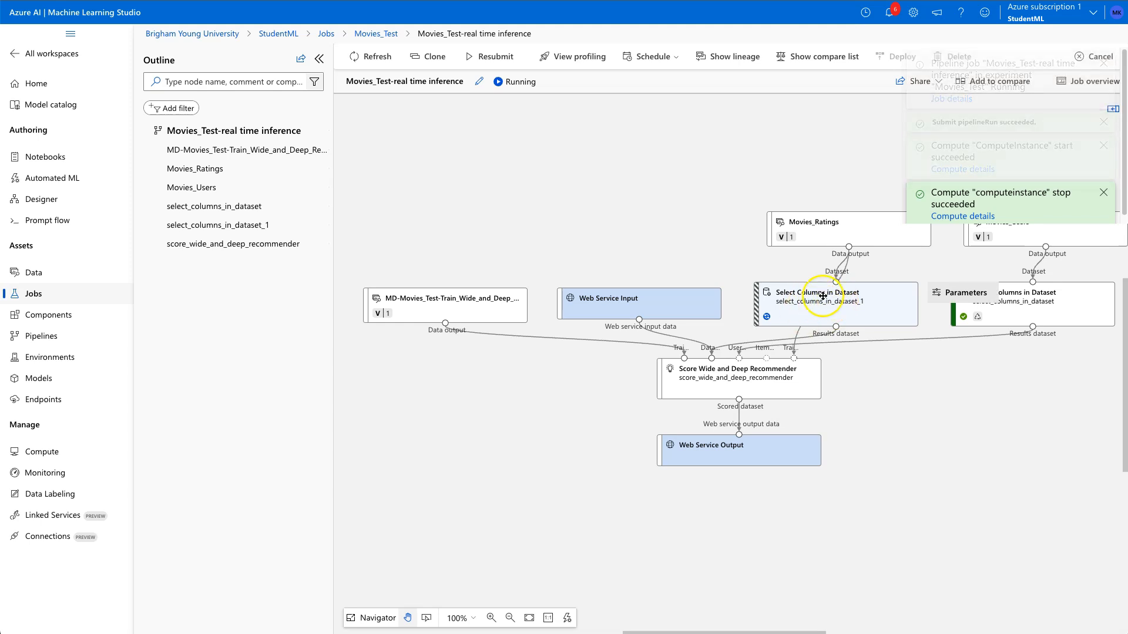
{"action": "left_click_drag", "start_coordinate": [689, 301], "coordinate": [705, 263]}
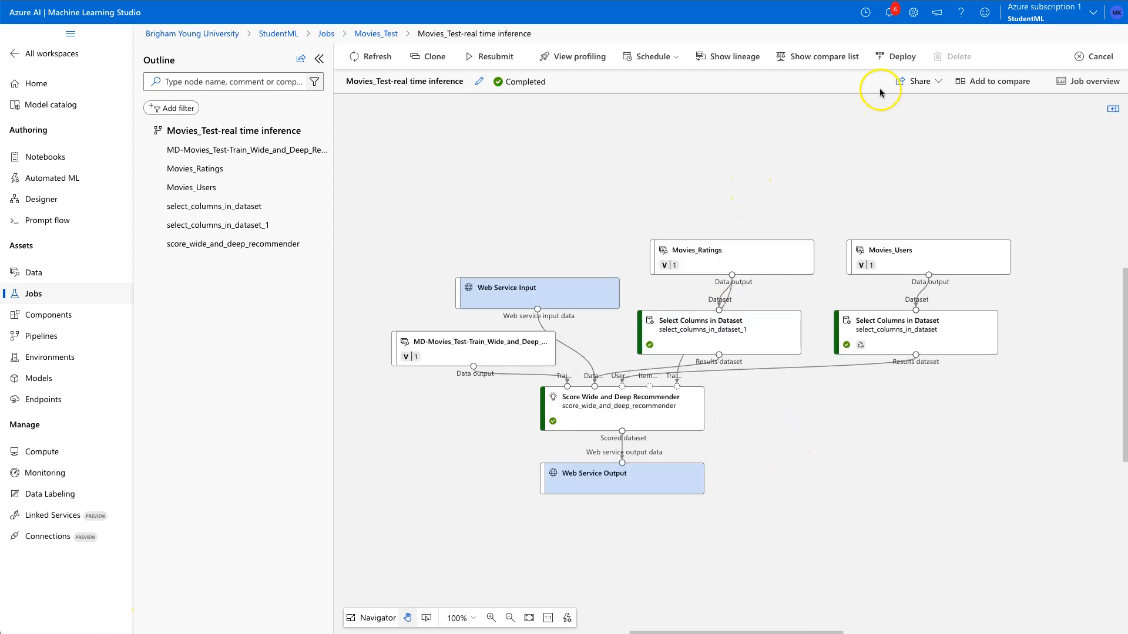
Step: Try to deploy the completed inference job as a new real-time endpoint named moviestest with the compute type Azure Container Instance
{"action": "left_click", "coordinate": [899, 57]}
{"action": "left_click", "coordinate": [528, 218]}
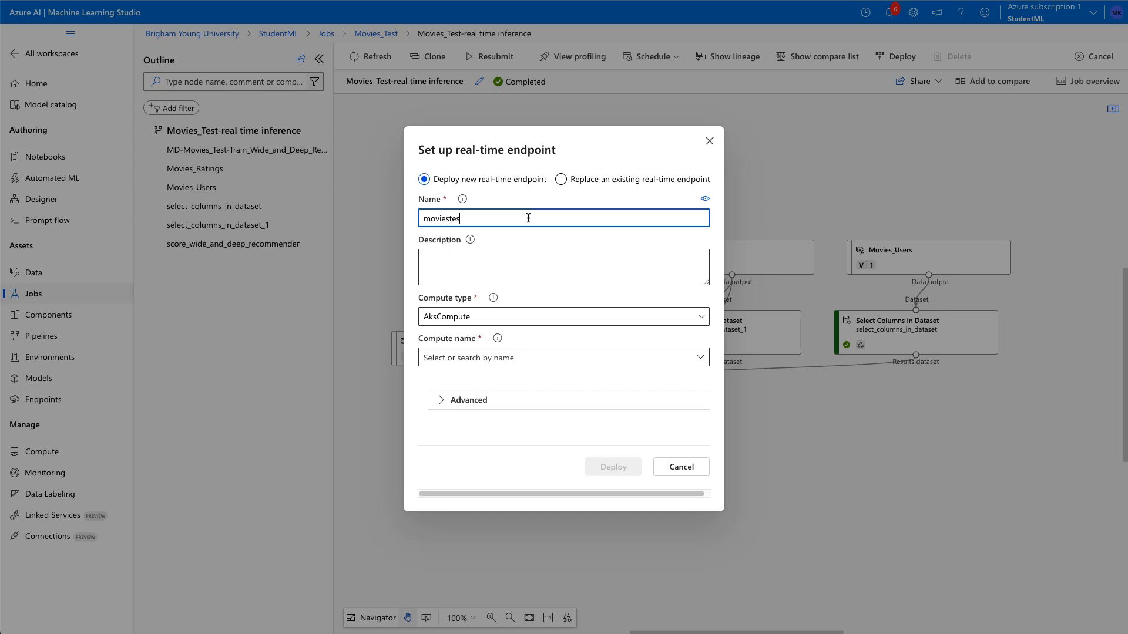
{"action": "left_click", "coordinate": [531, 316]}
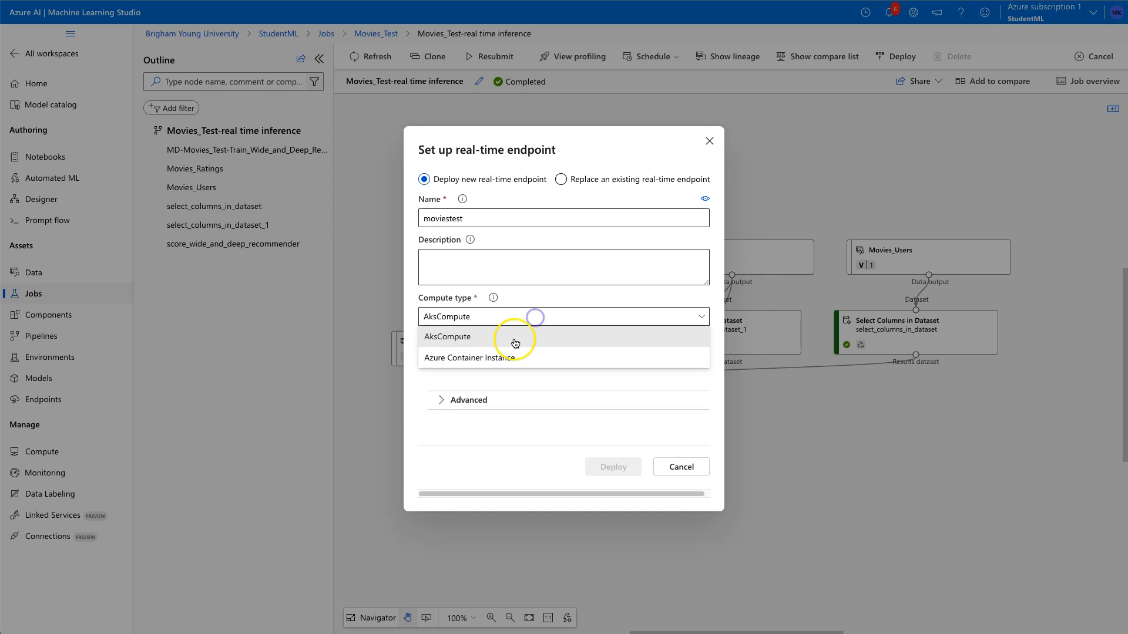
{"action": "left_click", "coordinate": [506, 358]}
{"action": "left_click", "coordinate": [614, 434]}
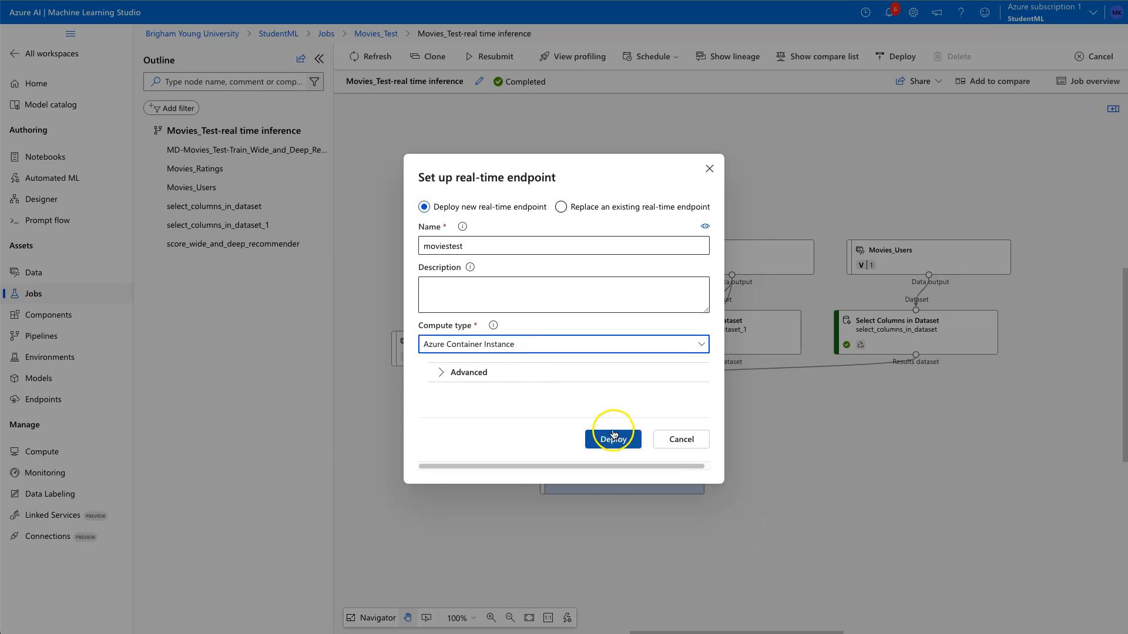
{"action": "left_click", "coordinate": [614, 438]}
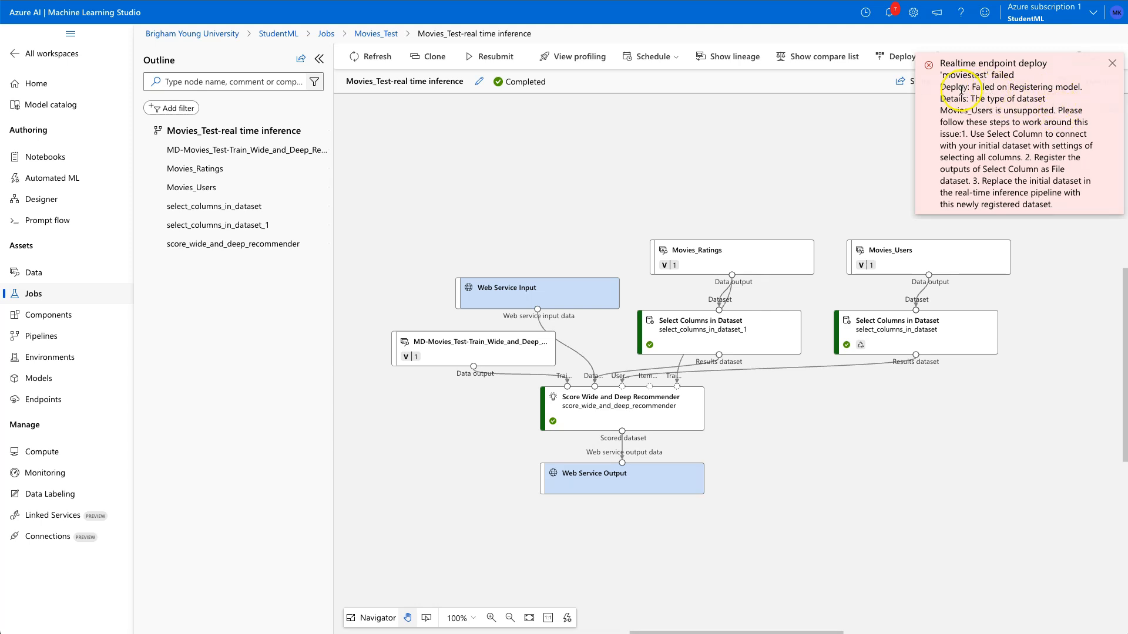
Step: Read the notification about the moviestest deployment, and inspect the Movies_Users and Movies_Ratings datasets with their Select Columns in Dataset components
{"action": "left_click", "coordinate": [893, 15]}
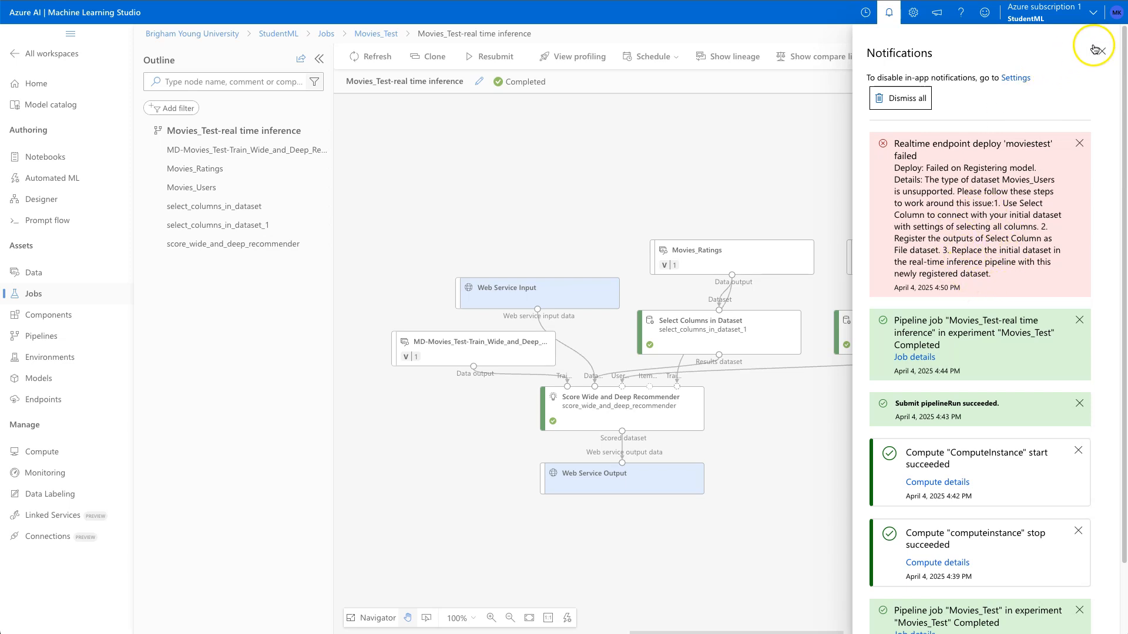
{"action": "left_click", "coordinate": [888, 13]}
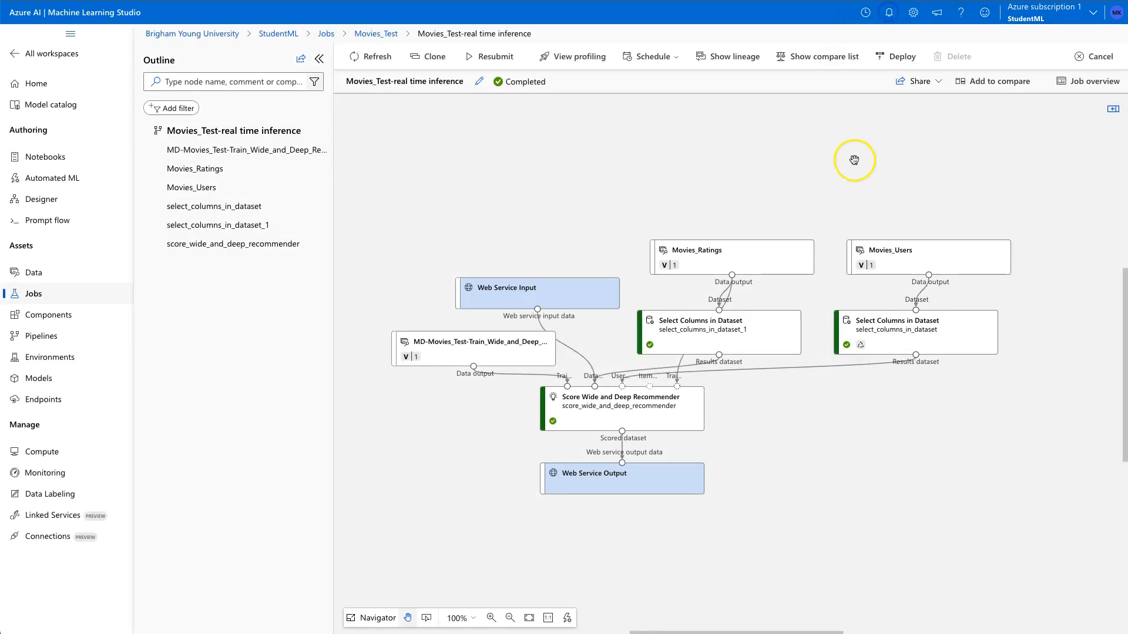
{"action": "left_click", "coordinate": [870, 267]}
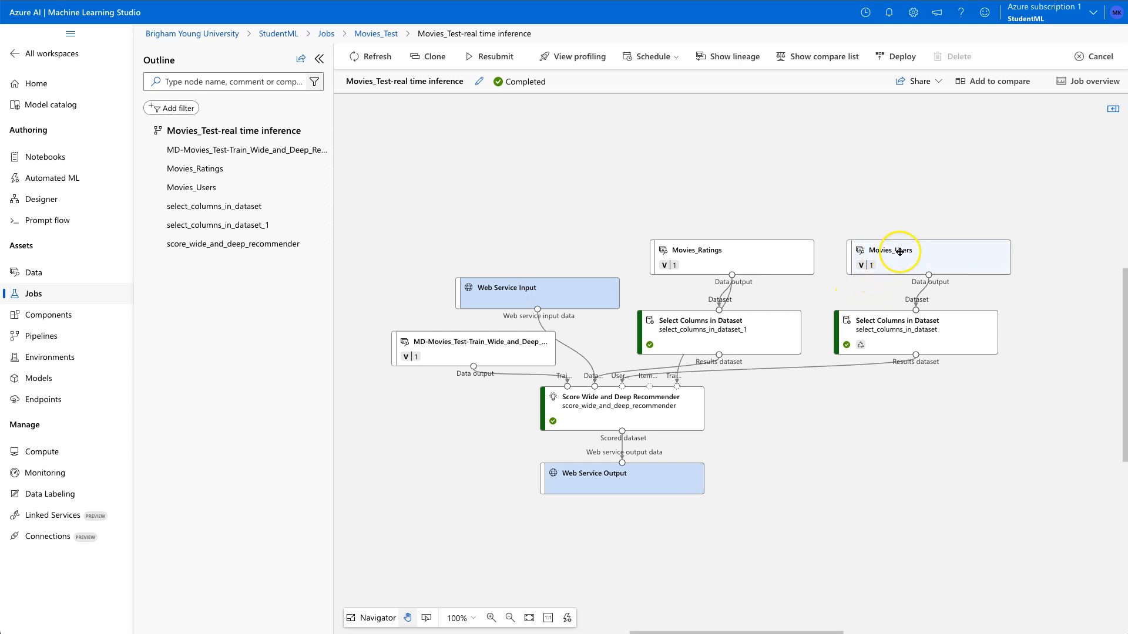
{"action": "left_click", "coordinate": [760, 256]}
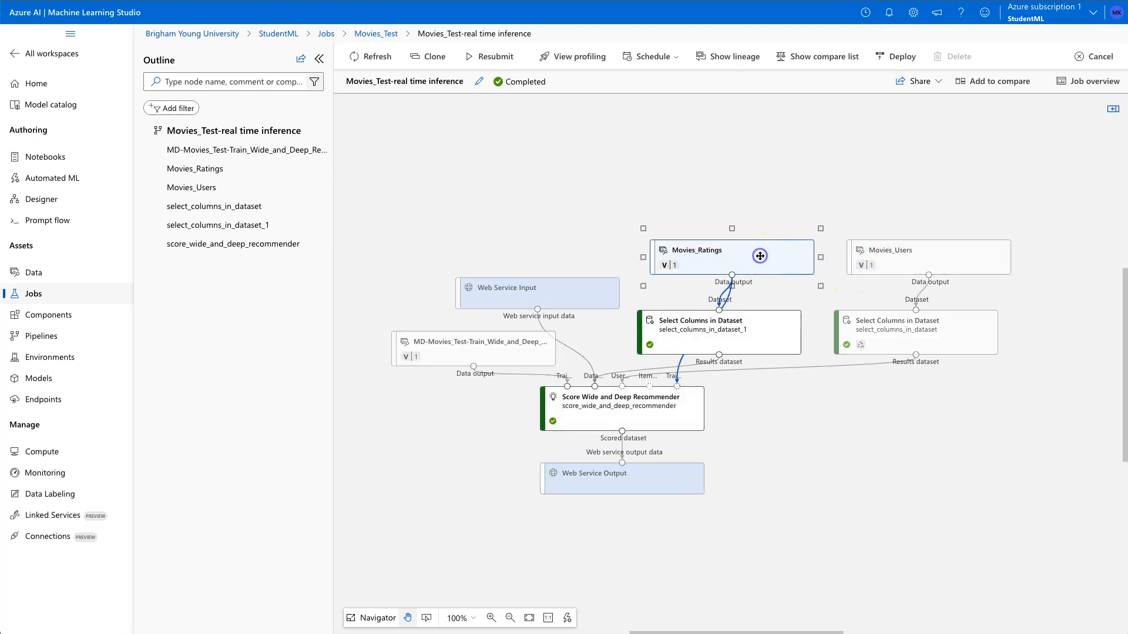
{"action": "left_click", "coordinate": [767, 193]}
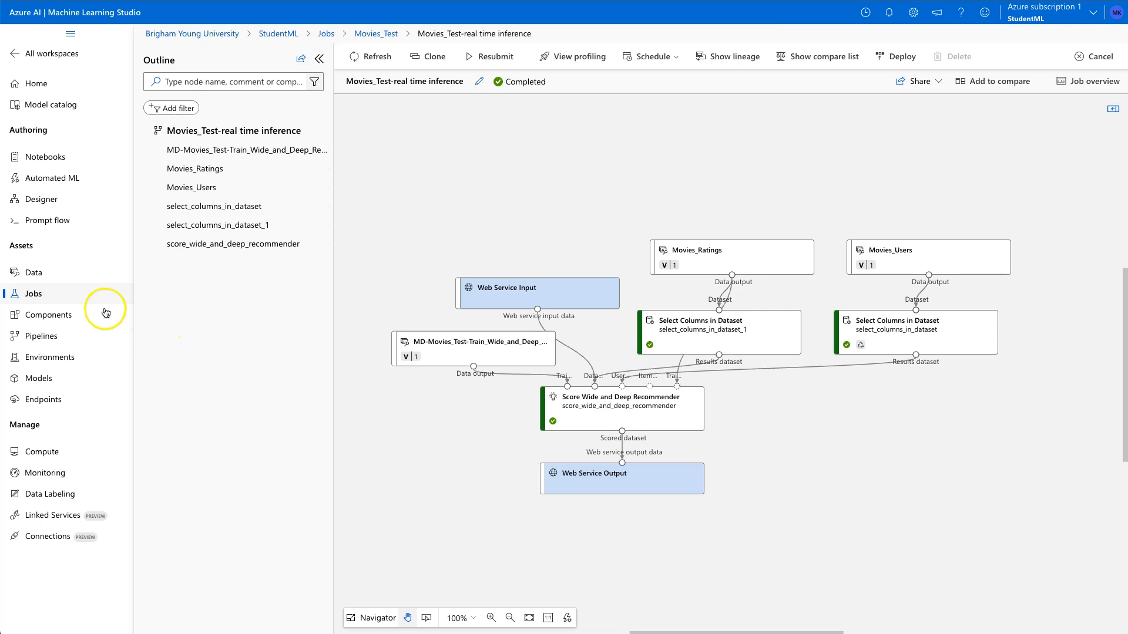
{"action": "mouse_move", "coordinate": [929, 341]}
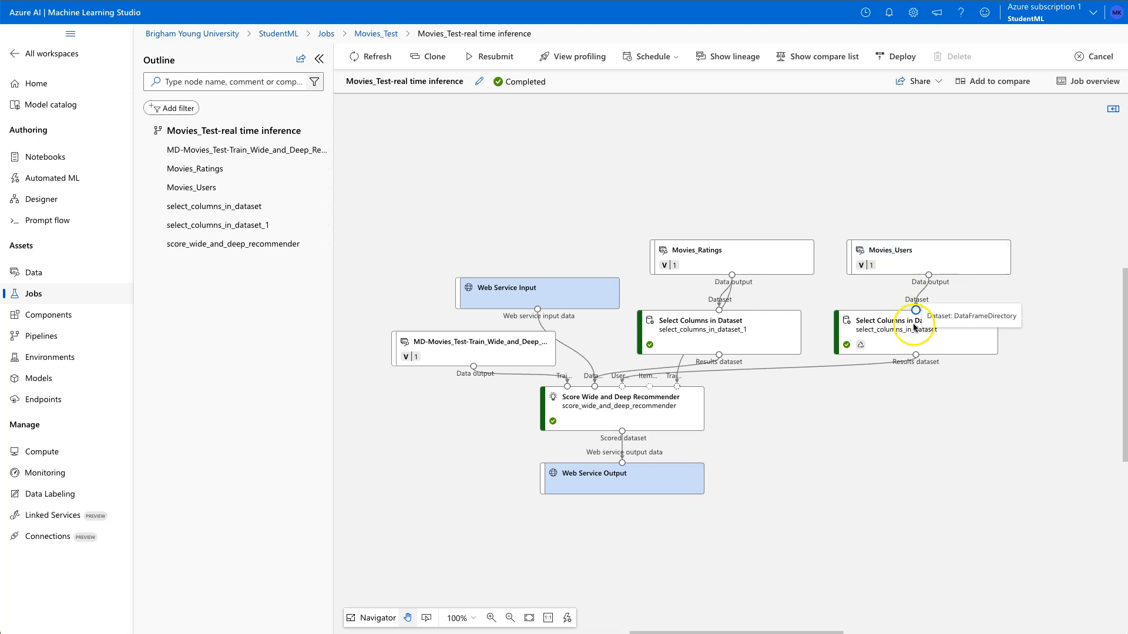
{"action": "left_click", "coordinate": [918, 276]}
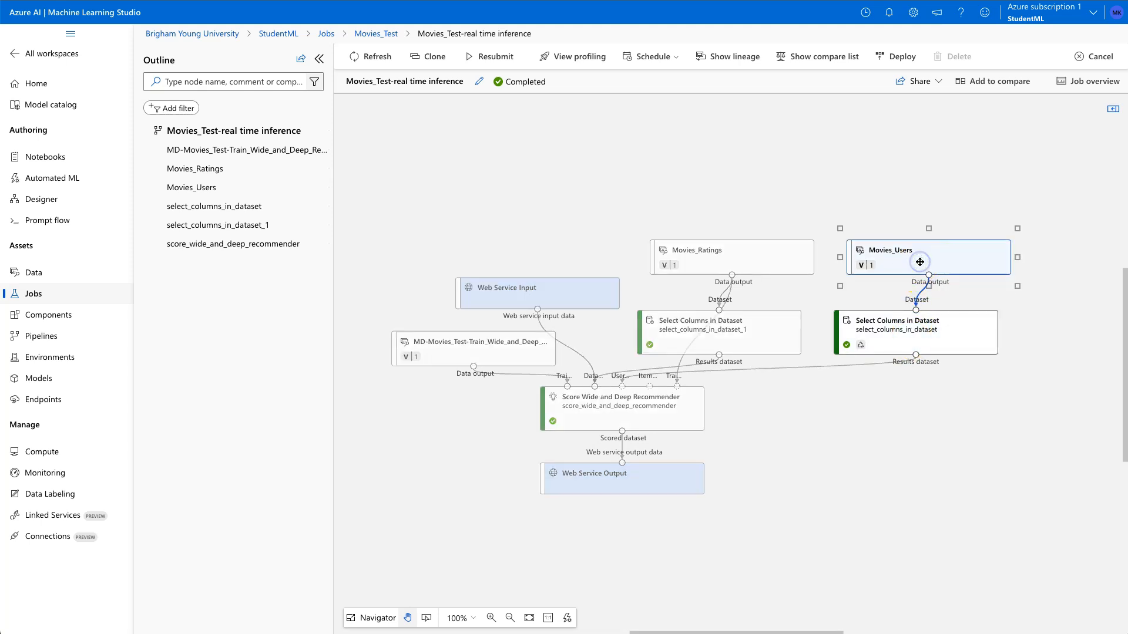
{"action": "left_click", "coordinate": [911, 337]}
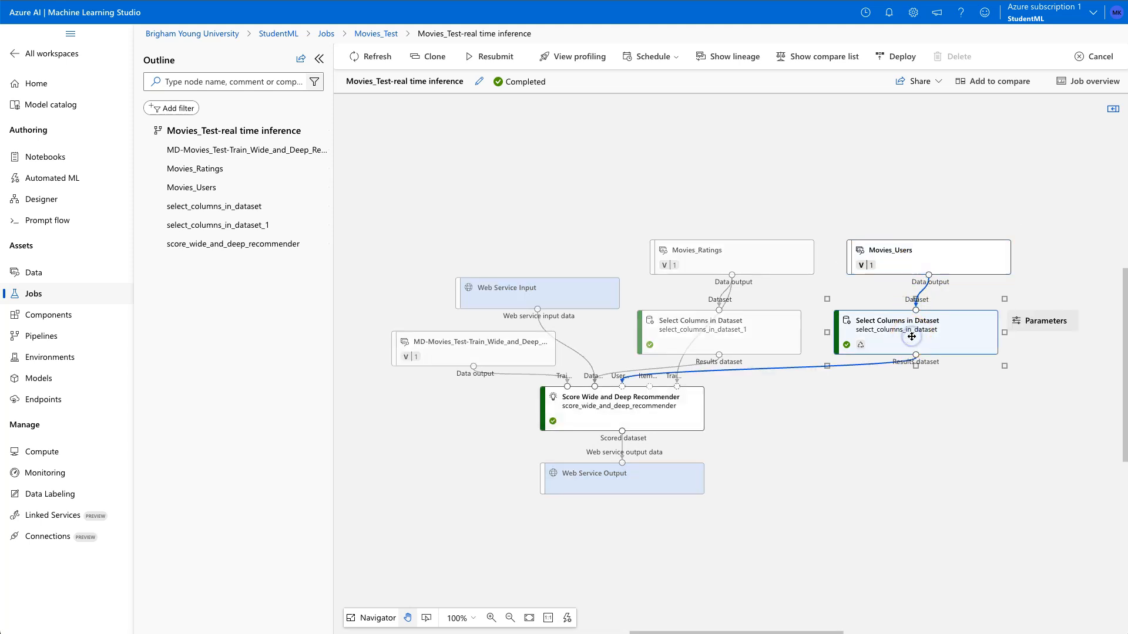
{"action": "left_click", "coordinate": [725, 339]}
Step: Register the results dataset of the Movies_Users branch's Select Columns in Dataset as a new version of the existing data asset Movies_Users_Registered
{"action": "left_click", "coordinate": [896, 340]}
{"action": "right_click", "coordinate": [902, 341]}
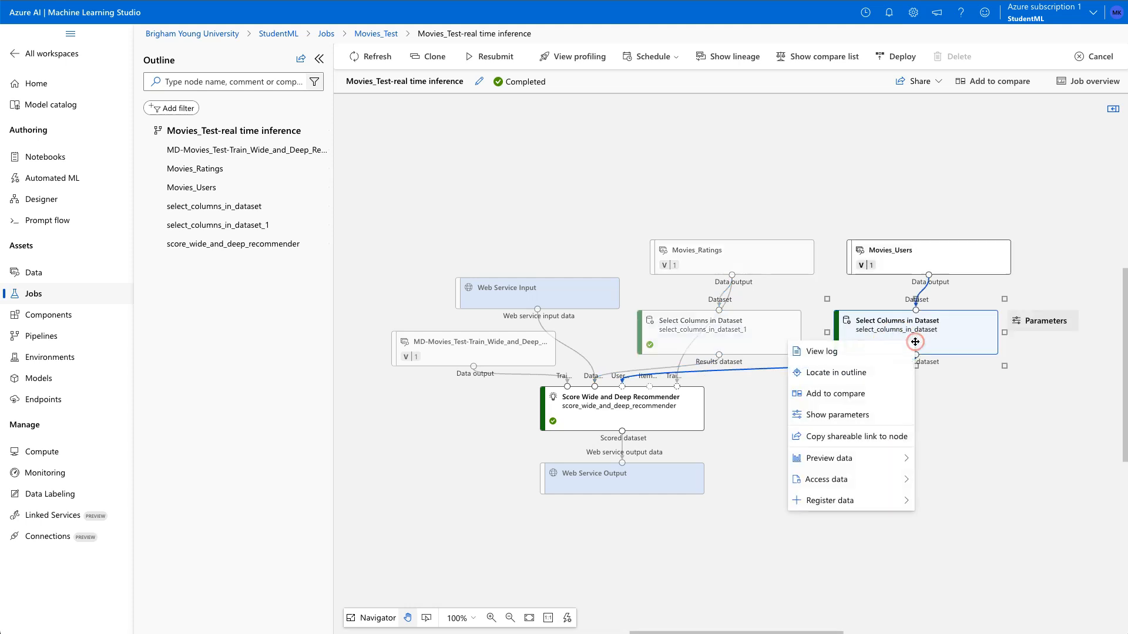
{"action": "mouse_move", "coordinate": [862, 504]}
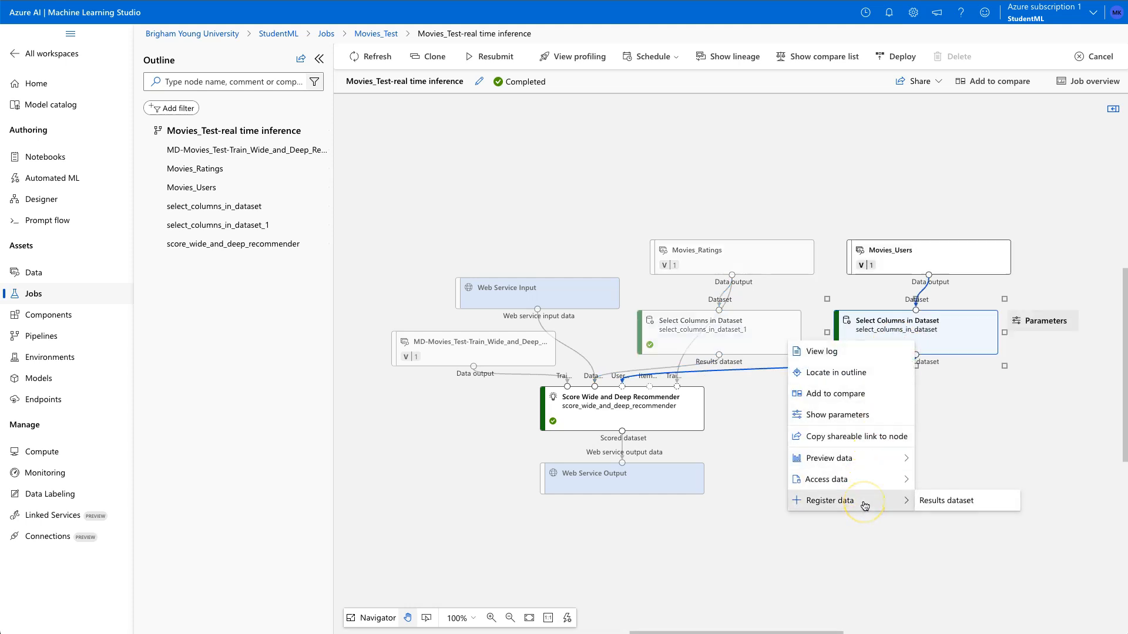
{"action": "left_click", "coordinate": [957, 502]}
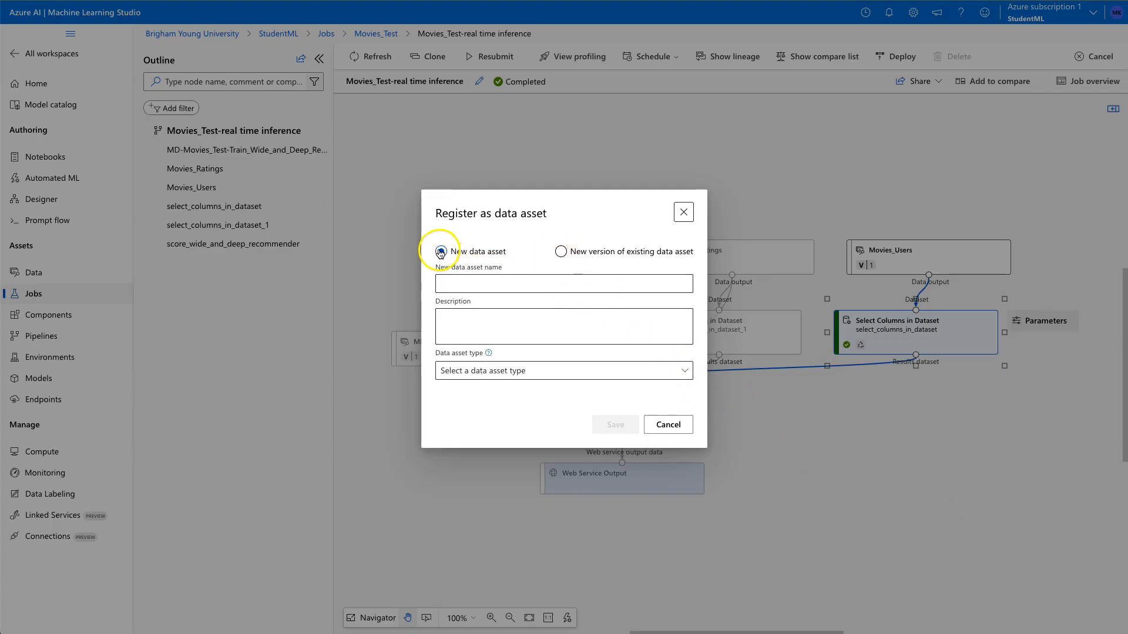
{"action": "left_click", "coordinate": [561, 253]}
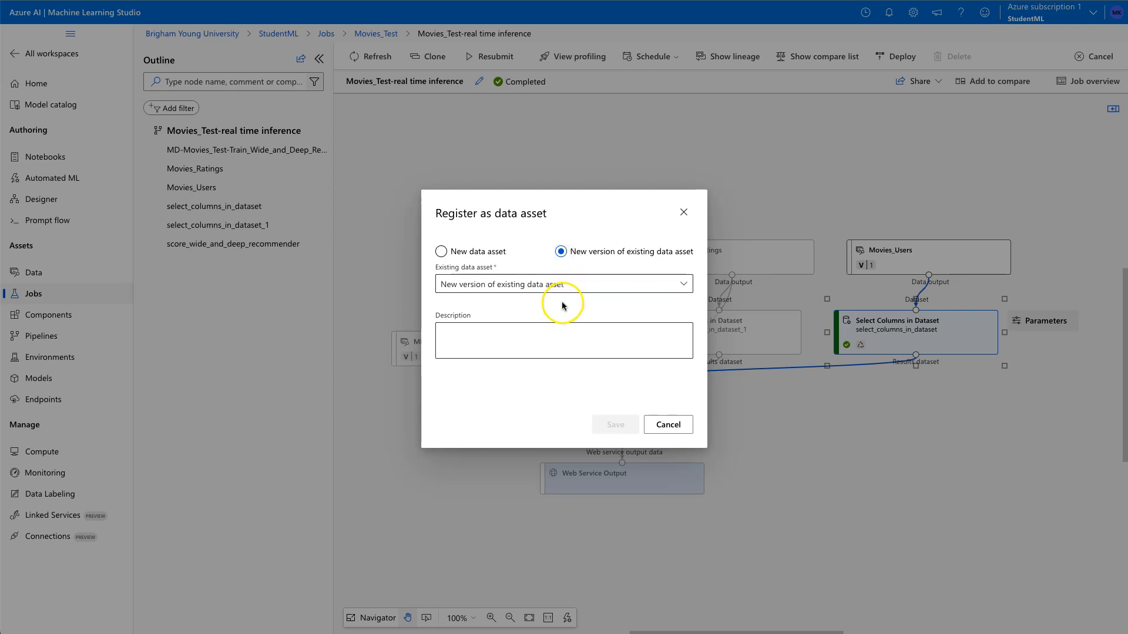
{"action": "left_click", "coordinate": [567, 344]}
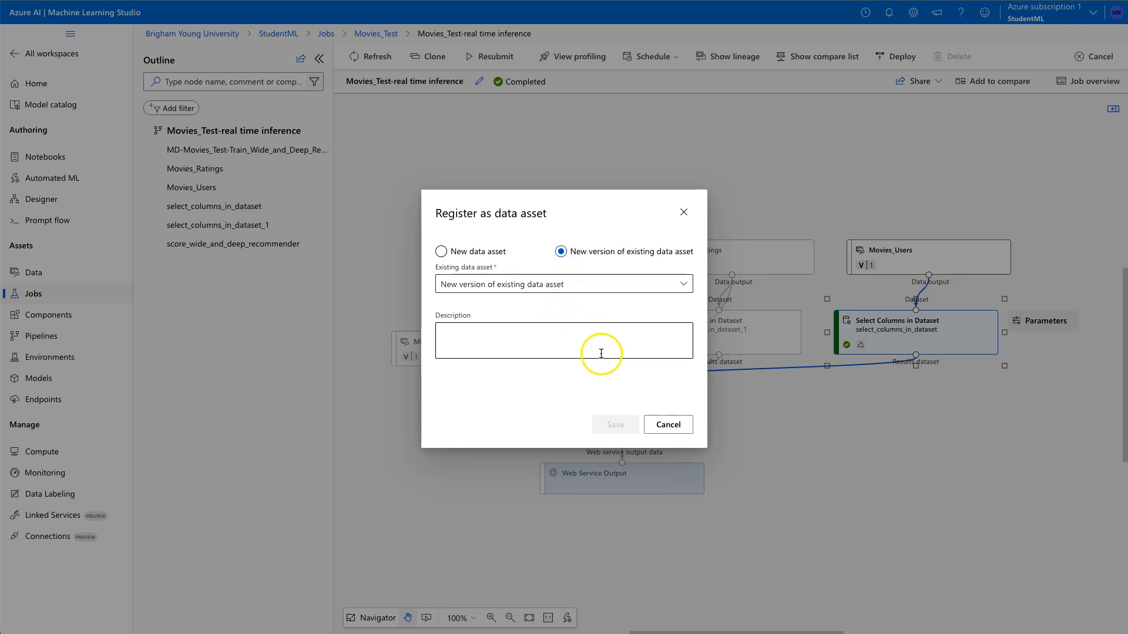
{"action": "left_click", "coordinate": [581, 286]}
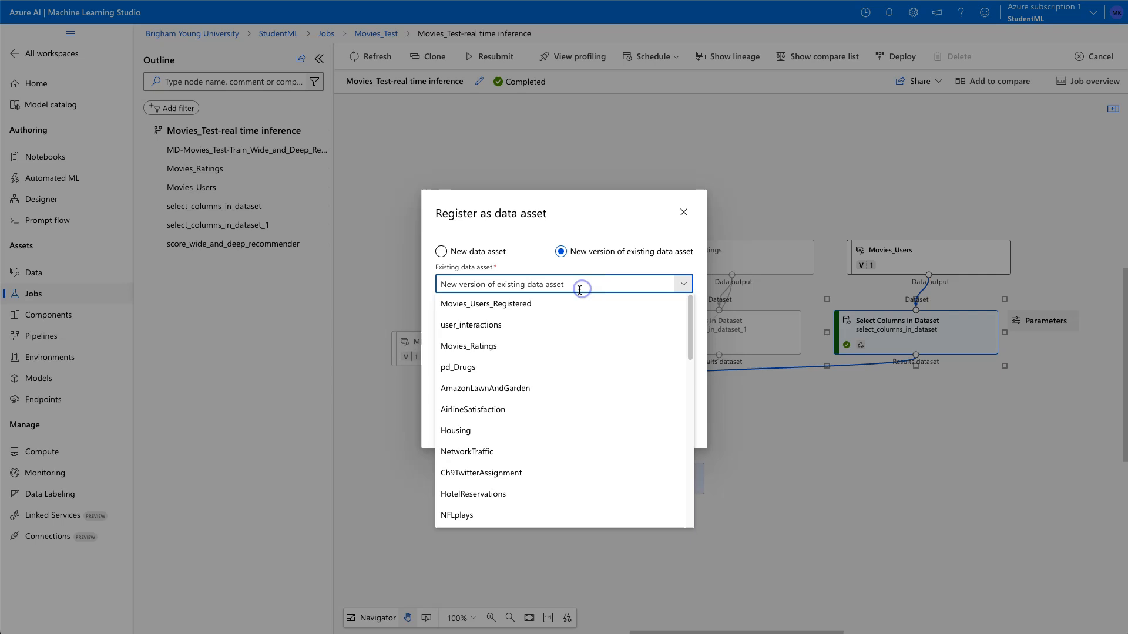
{"action": "left_click", "coordinate": [511, 304]}
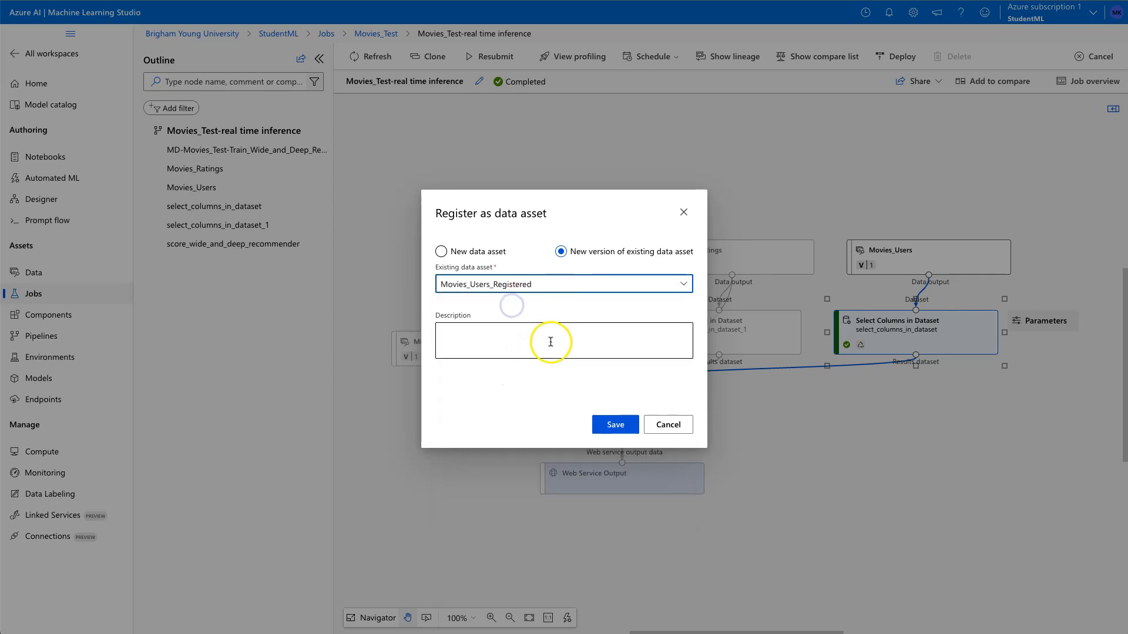
{"action": "left_click", "coordinate": [614, 424]}
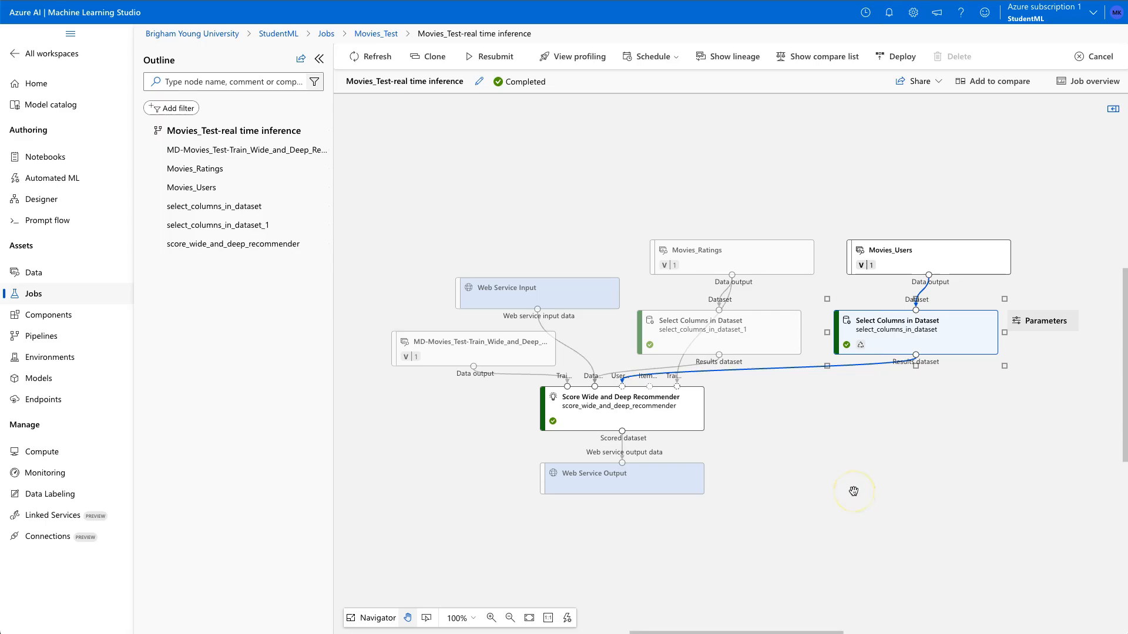
Step: Register the results dataset of the Movies_Ratings branch's Select Columns in Dataset as a new version of the existing data asset Movies_Ratings_Registered
{"action": "left_click", "coordinate": [740, 332]}
{"action": "right_click", "coordinate": [734, 331]}
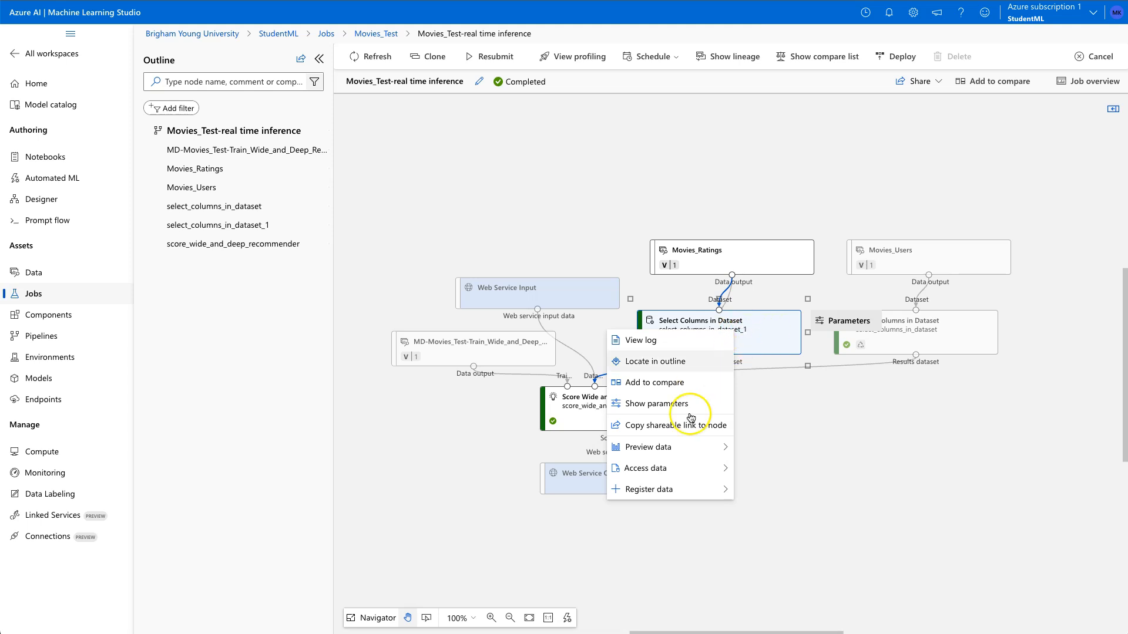
{"action": "mouse_move", "coordinate": [670, 489]}
{"action": "left_click", "coordinate": [772, 494]}
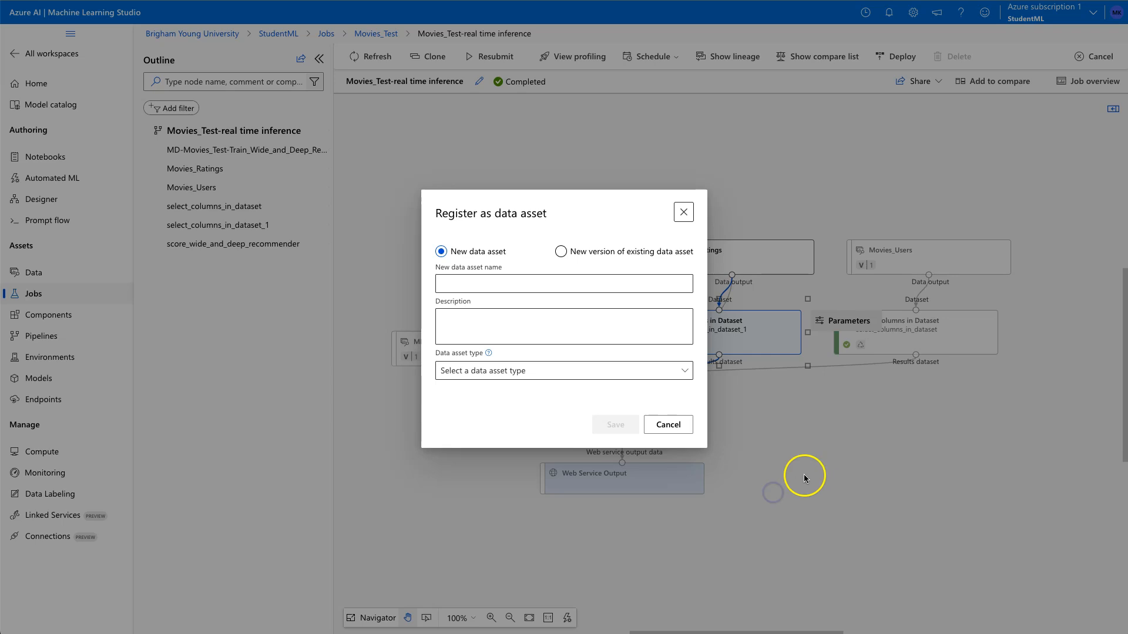
{"action": "left_click", "coordinate": [564, 257]}
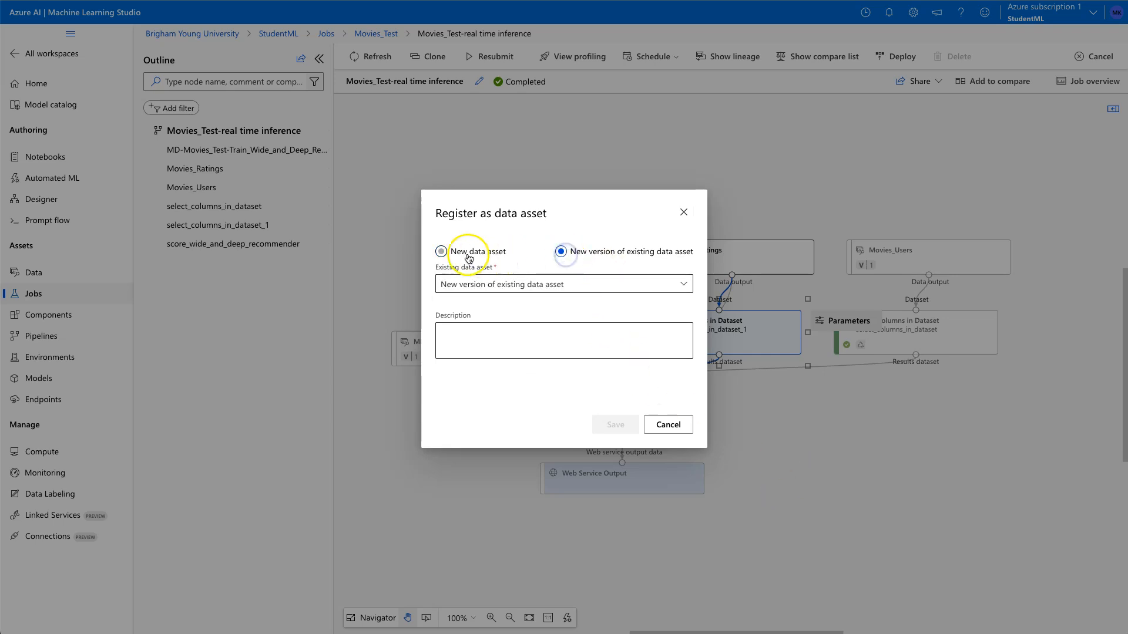
{"action": "left_click", "coordinate": [449, 254]}
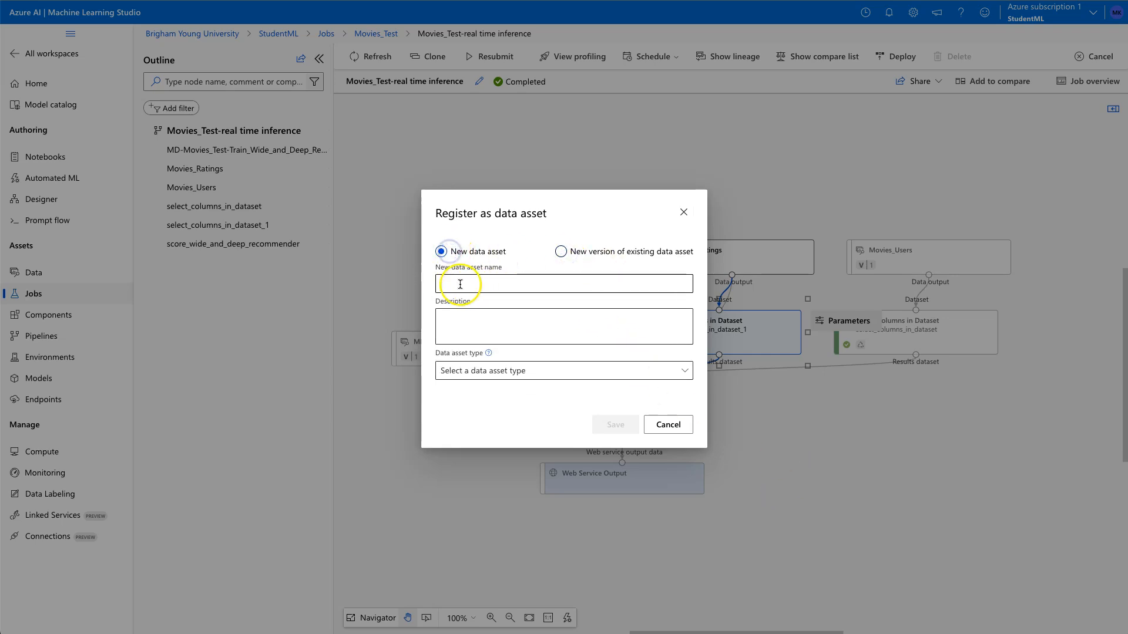
{"action": "left_click", "coordinate": [560, 252]}
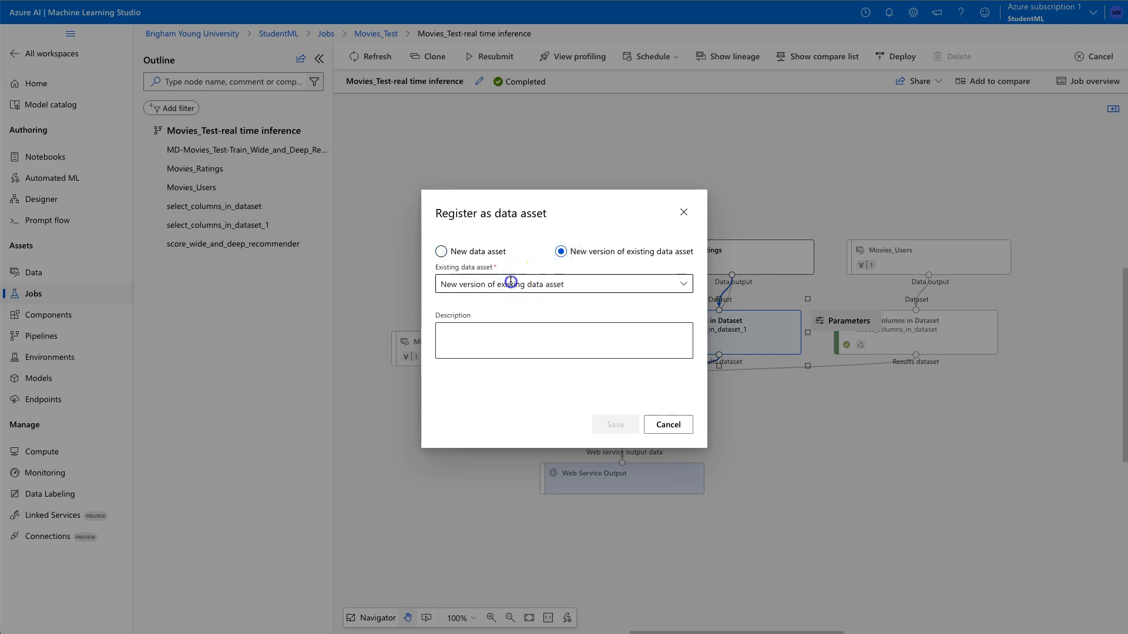
{"action": "left_click", "coordinate": [512, 284]}
{"action": "scroll", "coordinate": [509, 361], "scroll_direction": "down", "scroll_amount": 1}
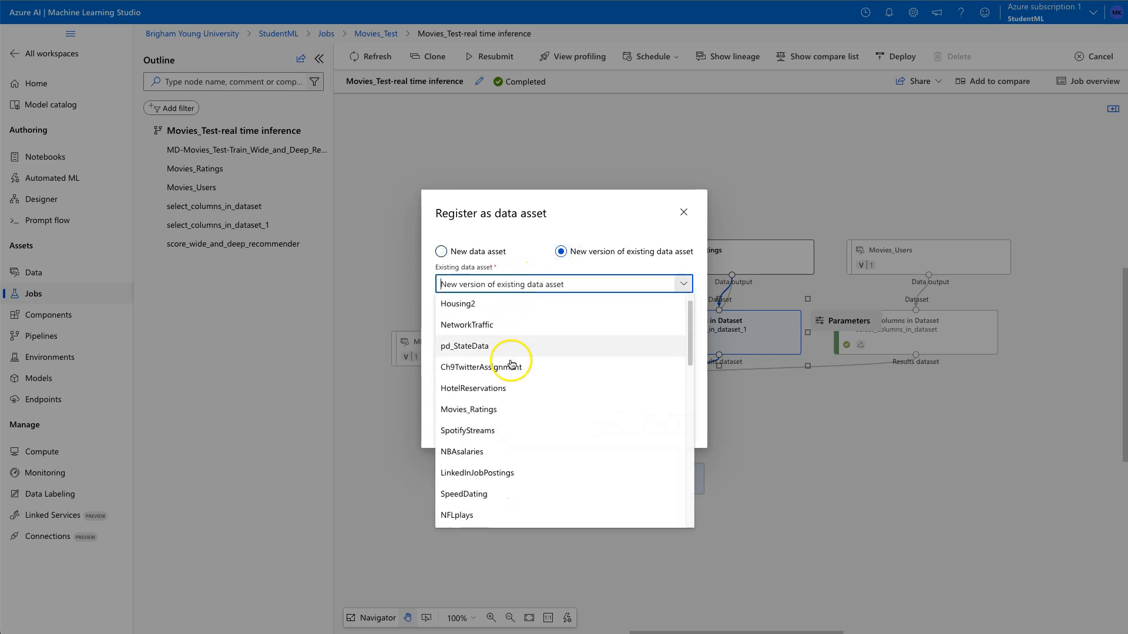
{"action": "scroll", "coordinate": [498, 417], "scroll_direction": "down", "scroll_amount": 10}
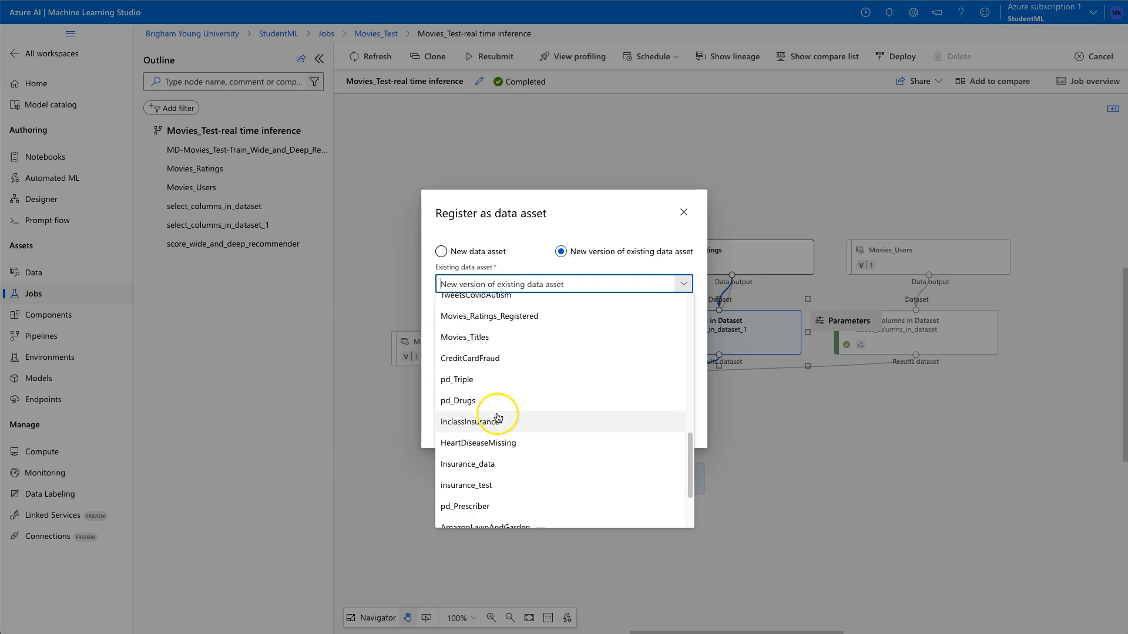
{"action": "scroll", "coordinate": [509, 400], "scroll_direction": "up", "scroll_amount": 3}
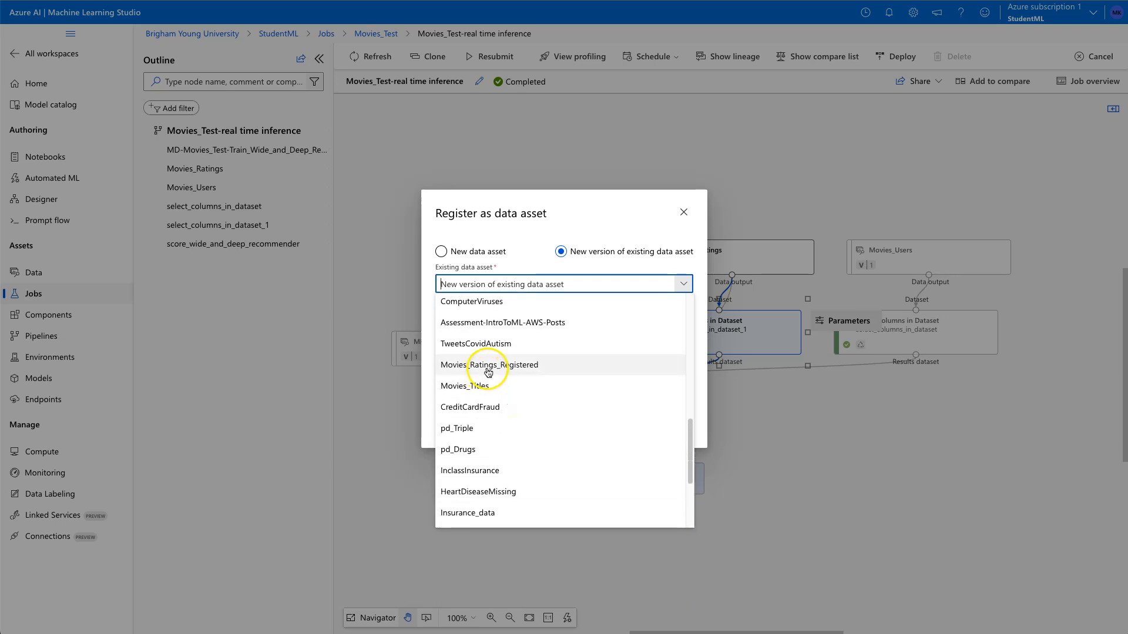
{"action": "left_click", "coordinate": [489, 370]}
{"action": "left_click", "coordinate": [612, 424]}
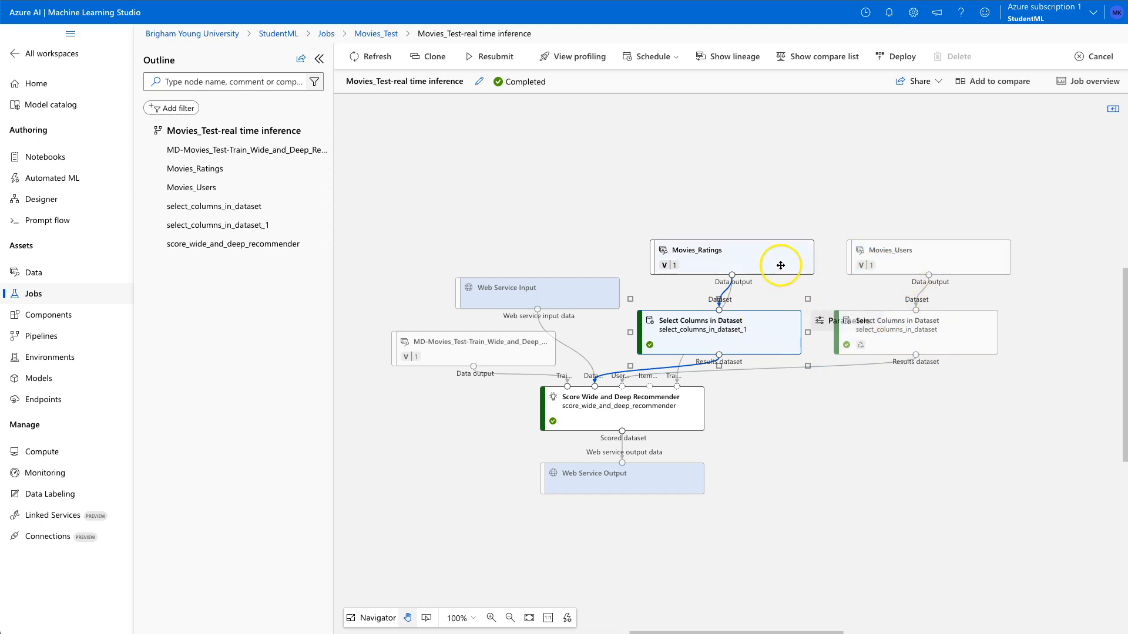
Step: Review the data asset type options for registering the Movies_Users branch's Select Columns in Dataset results, and leave without saving
{"action": "right_click", "coordinate": [940, 333]}
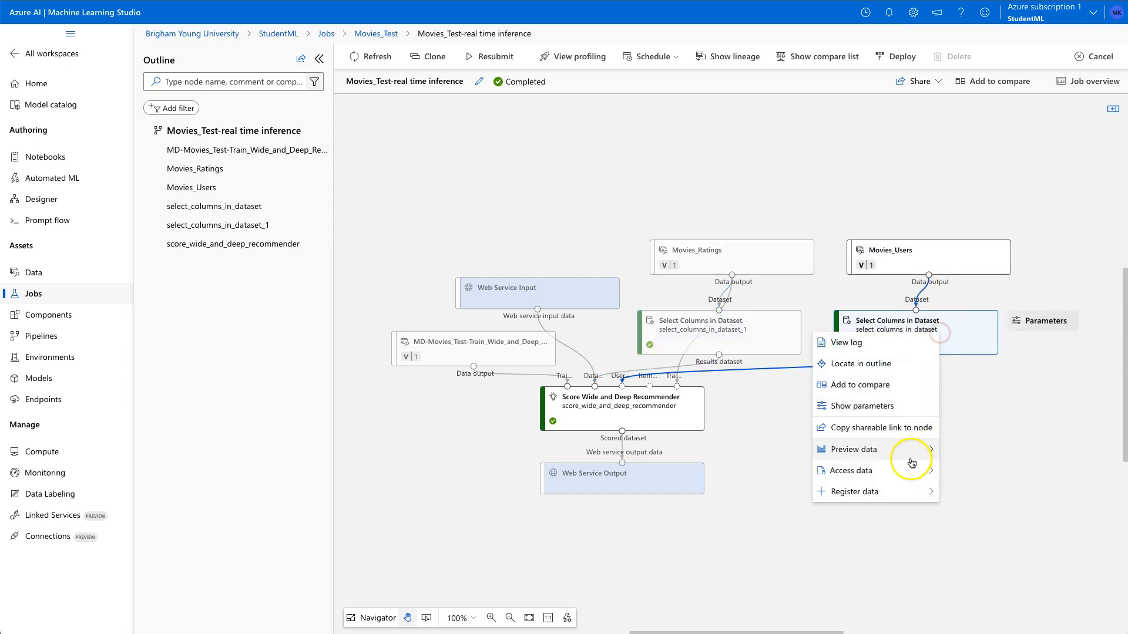
{"action": "mouse_move", "coordinate": [928, 491]}
{"action": "left_click", "coordinate": [980, 492]}
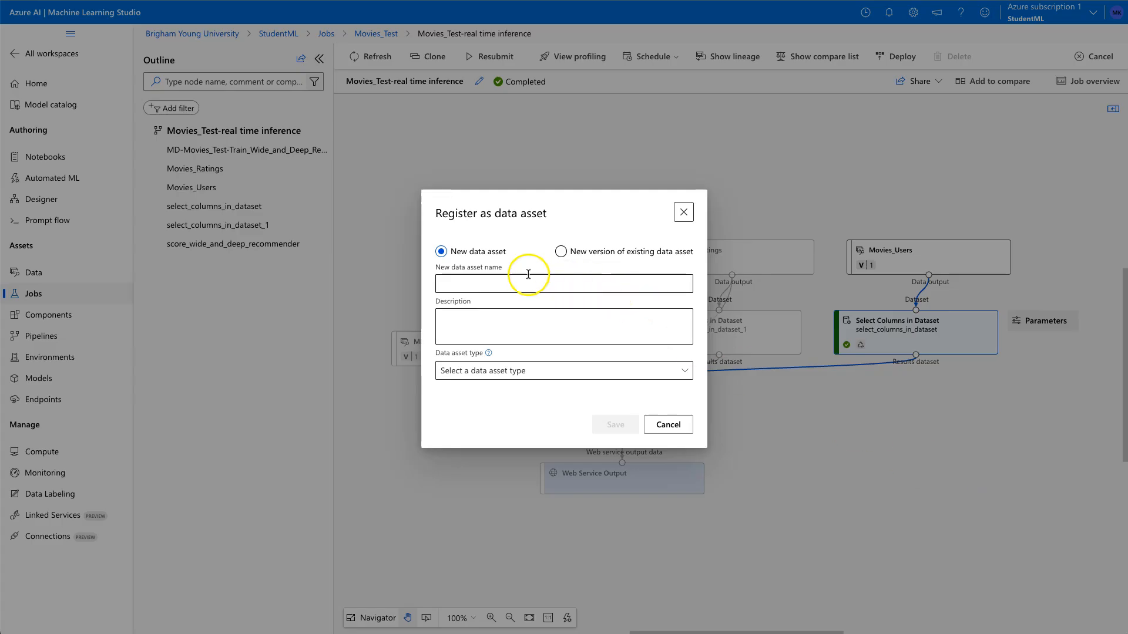
{"action": "left_click", "coordinate": [497, 372]}
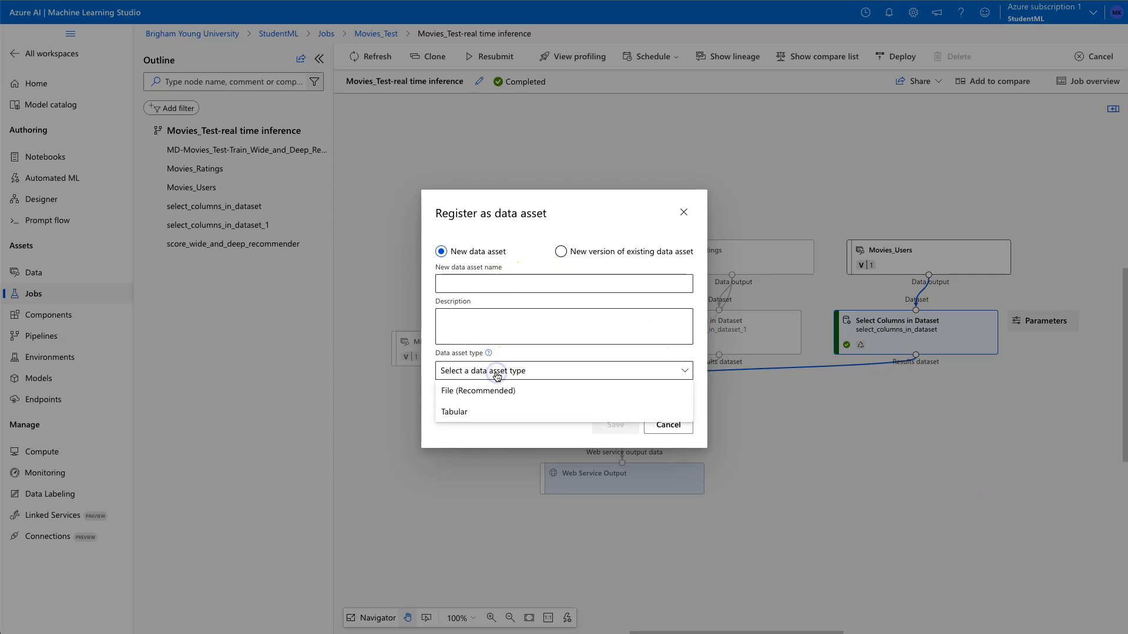
{"action": "left_click", "coordinate": [450, 281]}
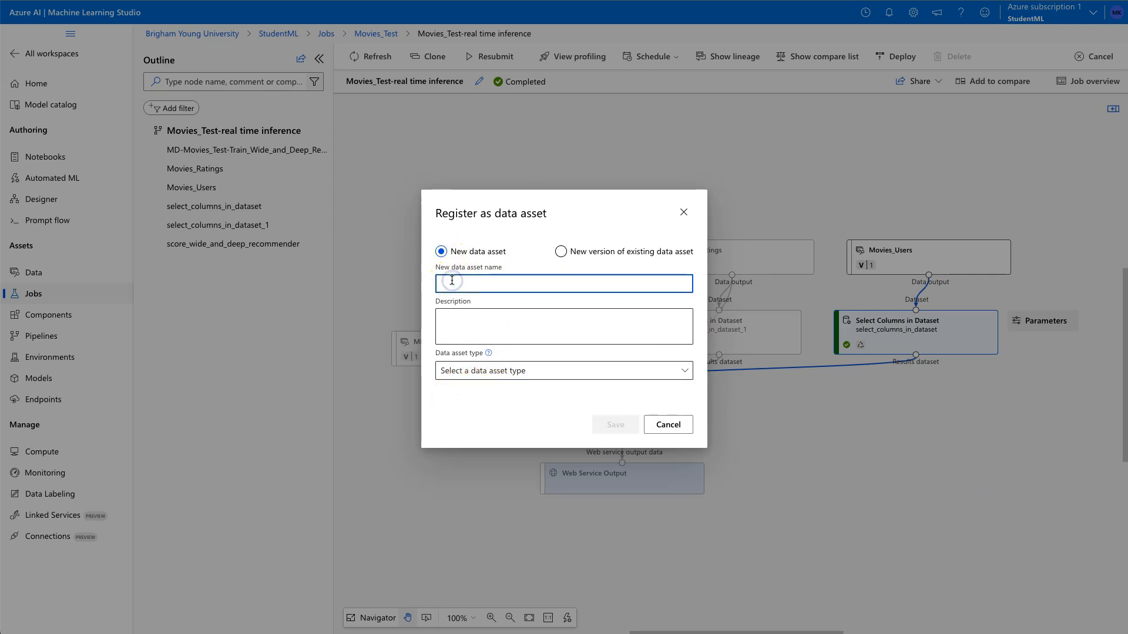
{"action": "left_click", "coordinate": [481, 371]}
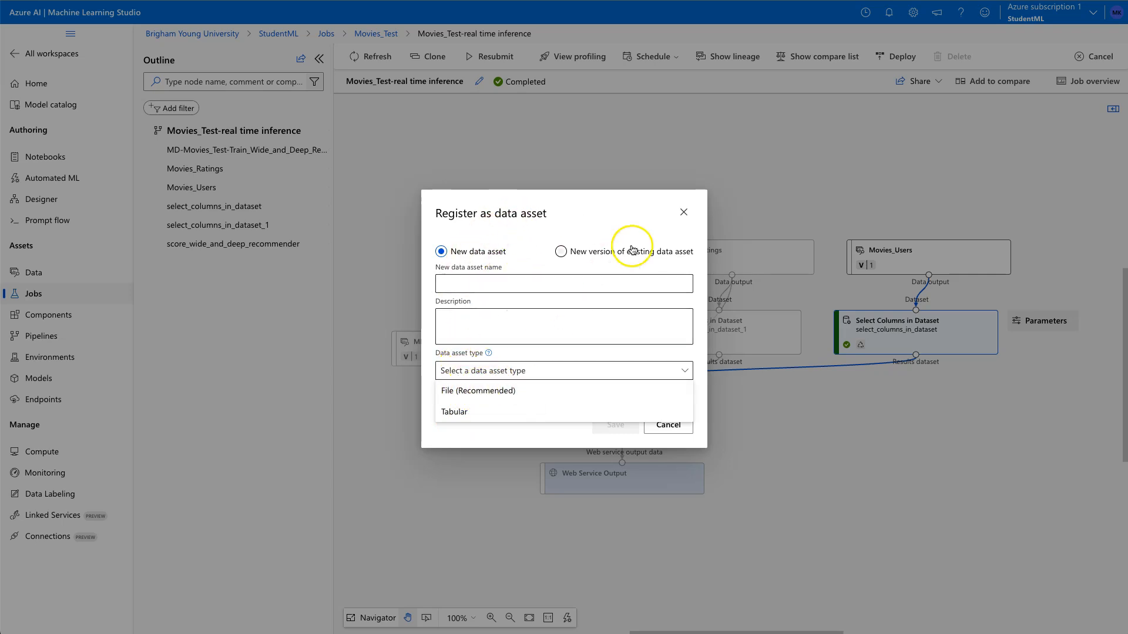
{"action": "left_click", "coordinate": [683, 212]}
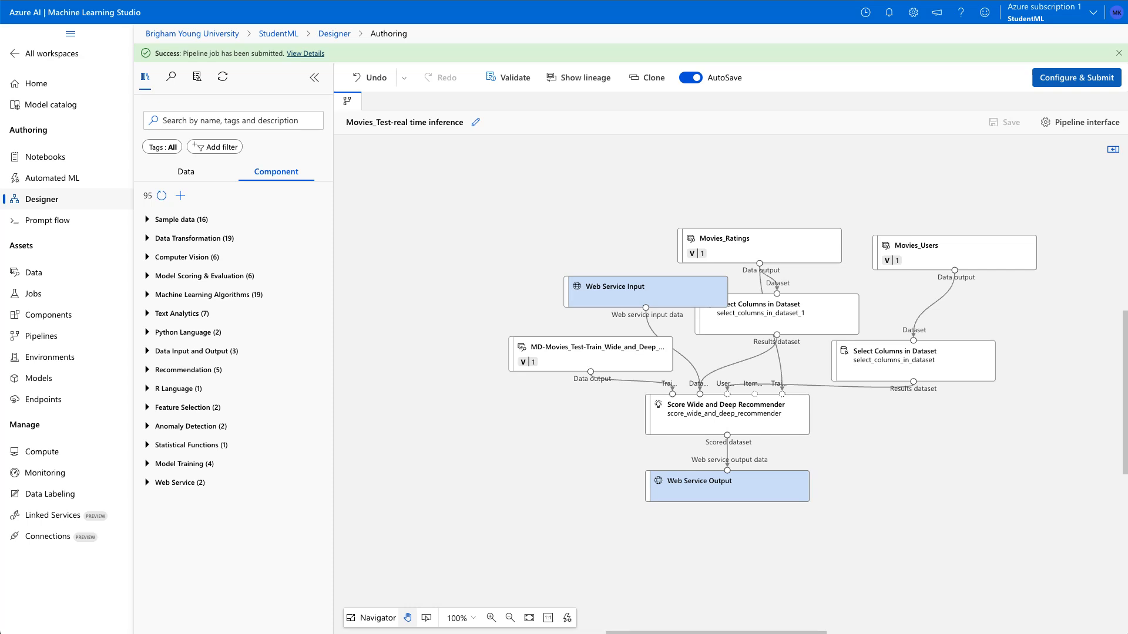
Step: In the Movies_Test-real time inference draft, spread apart the Web Service Input, Movies_Ratings and its Select Columns in Dataset nodes
{"action": "left_click_drag", "start_coordinate": [617, 292], "coordinate": [525, 291]}
{"action": "left_click", "coordinate": [771, 320]}
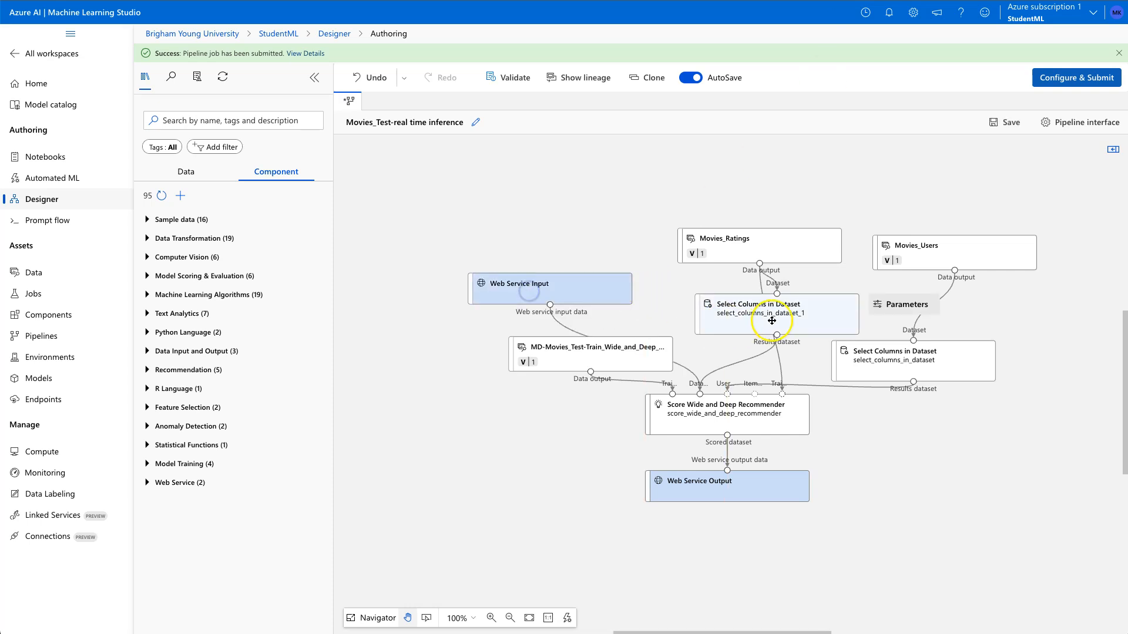
{"action": "left_click_drag", "start_coordinate": [772, 320], "coordinate": [729, 321]}
{"action": "left_click_drag", "start_coordinate": [789, 253], "coordinate": [801, 244]}
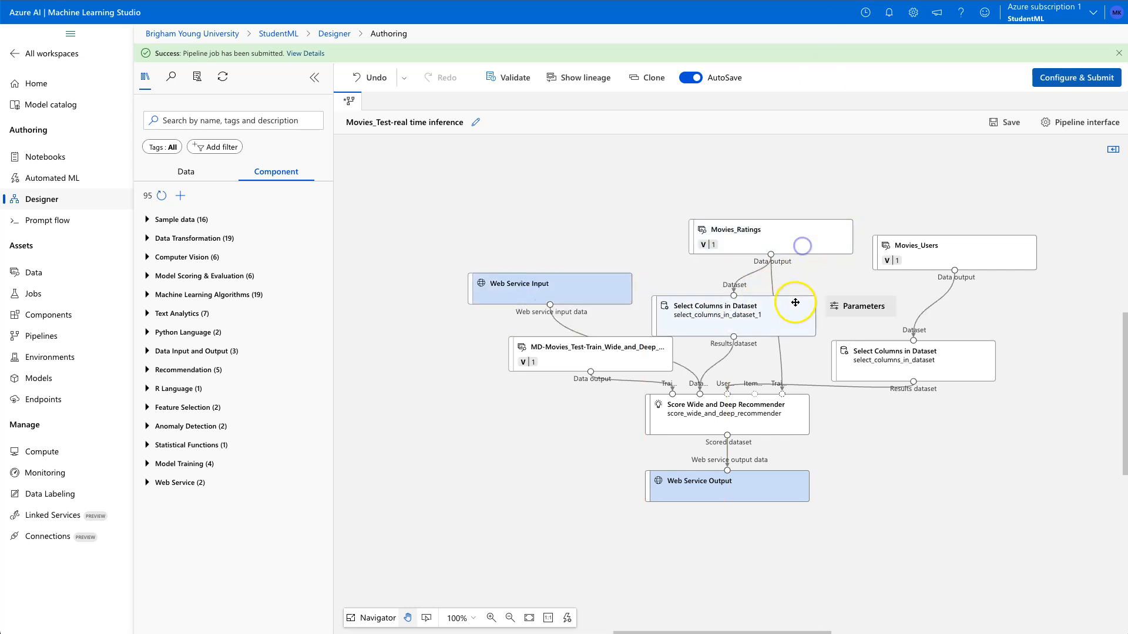
Step: Delete the Movies_Ratings and Movies_Users datasets and both Select Columns in Dataset components from the pipeline draft
{"action": "left_click", "coordinate": [774, 324]}
{"action": "key", "text": "Delete"}
{"action": "left_click", "coordinate": [798, 243]}
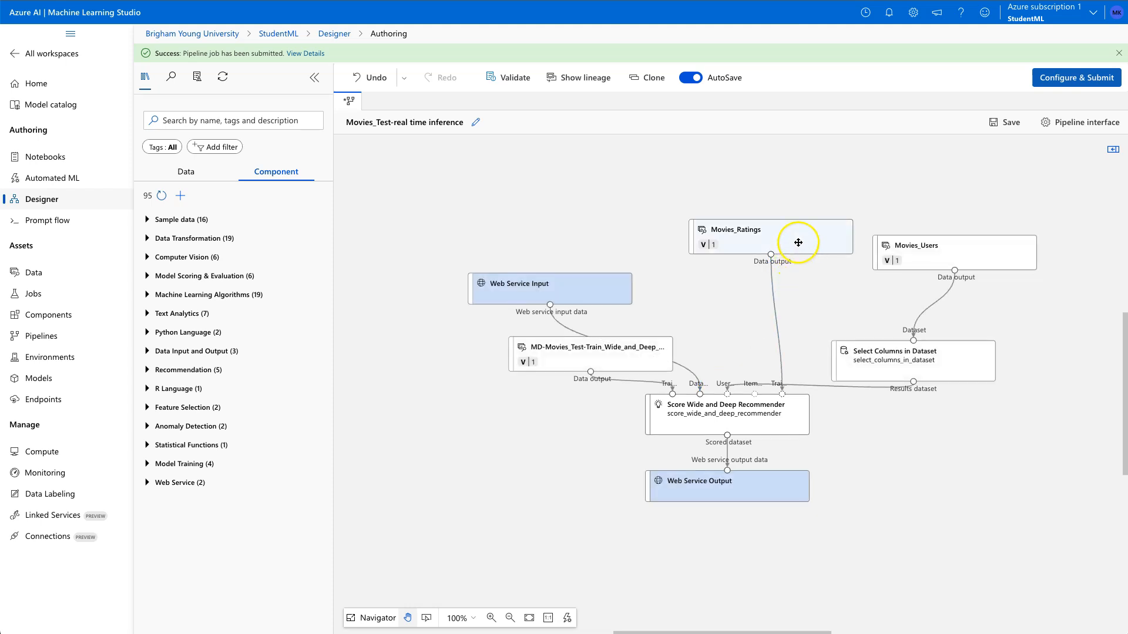
{"action": "key", "text": "Delete"}
{"action": "left_click", "coordinate": [940, 248]}
{"action": "key", "text": "Delete"}
{"action": "left_click", "coordinate": [941, 360]}
{"action": "key", "text": "Delete"}
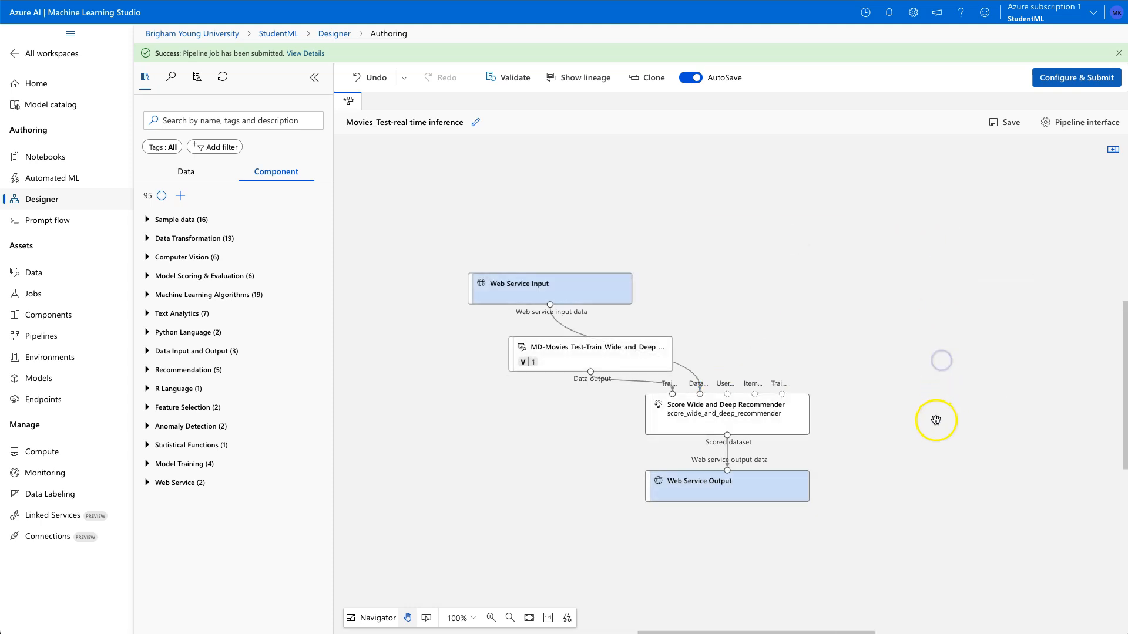
Step: Add the Movies_Ratings_Registered data asset above Score Wide and Deep Recommender and connect its output to the recommender's second input
{"action": "left_click", "coordinate": [196, 177]}
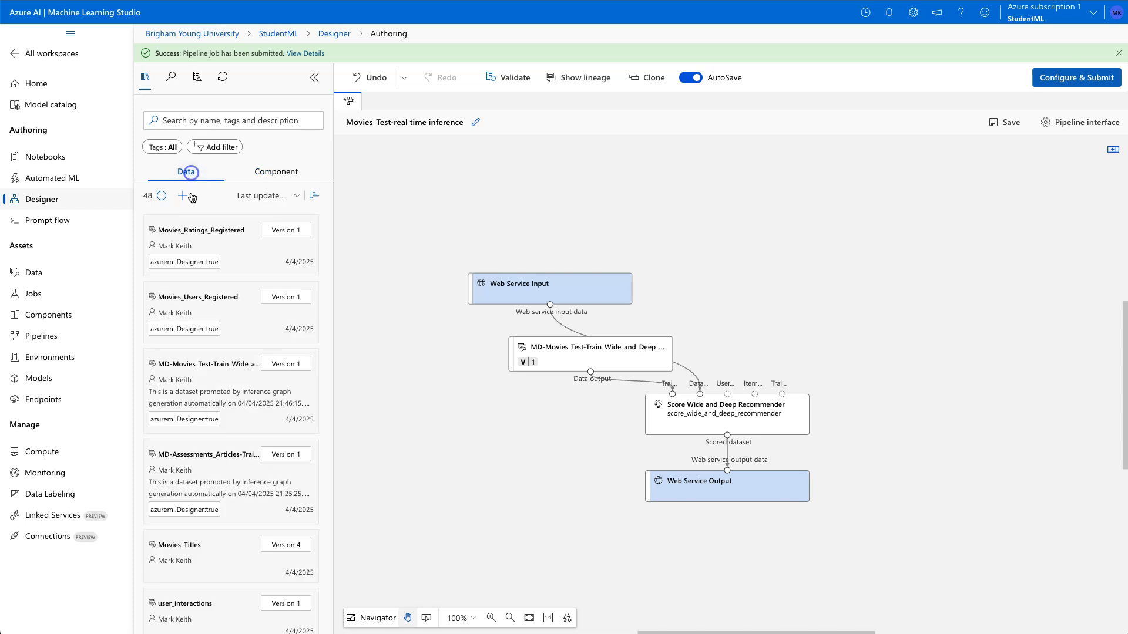
{"action": "mouse_move", "coordinate": [201, 240]}
{"action": "left_mouse_down"}
{"action": "mouse_move", "coordinate": [726, 254]}
{"action": "mouse_move", "coordinate": [699, 393]}
{"action": "left_mouse_up"}
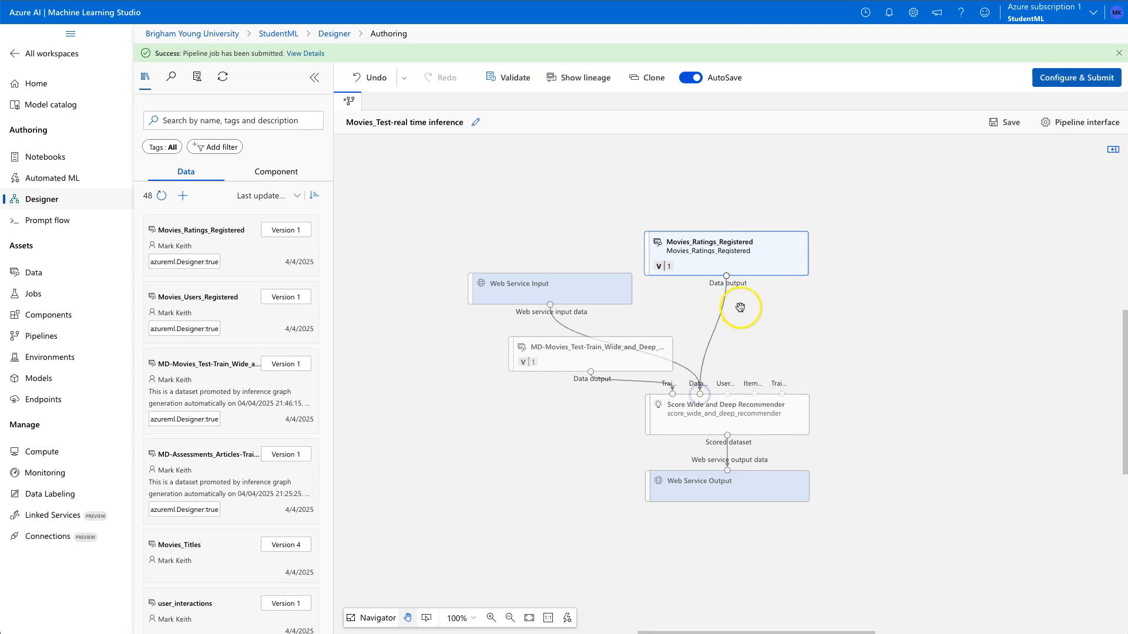
{"action": "left_click_drag", "start_coordinate": [745, 271], "coordinate": [755, 302]}
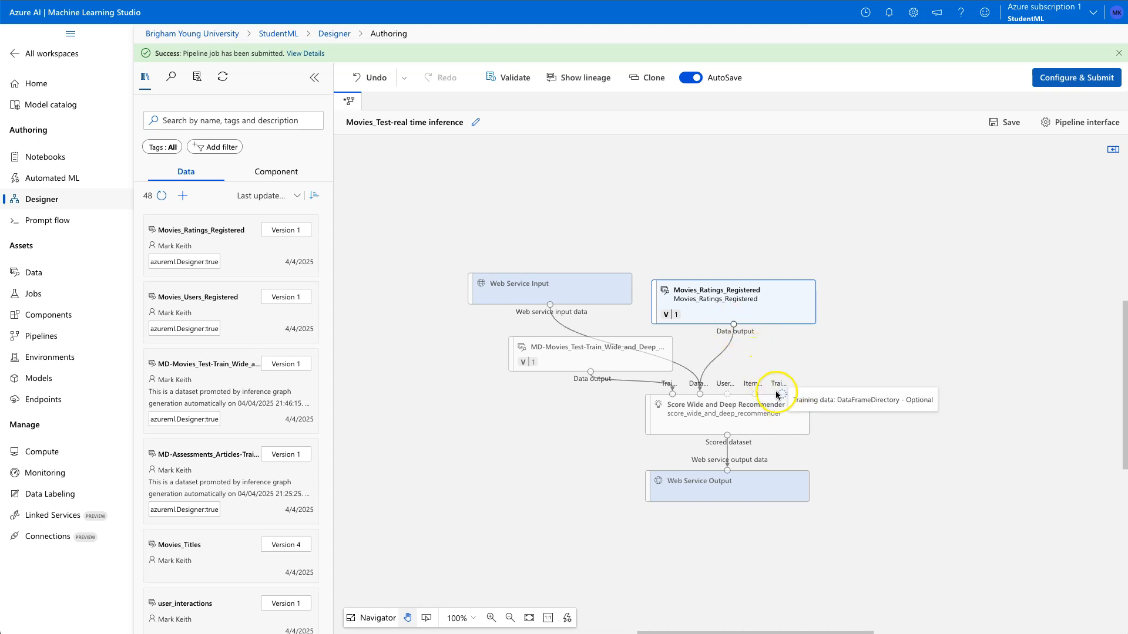
Step: Add Movies_Users_Registered, connect it to Score Wide and Deep Recommender's third input, and connect Movies_Ratings_Registered to the Training data input
{"action": "left_click_drag", "start_coordinate": [215, 309], "coordinate": [941, 330]}
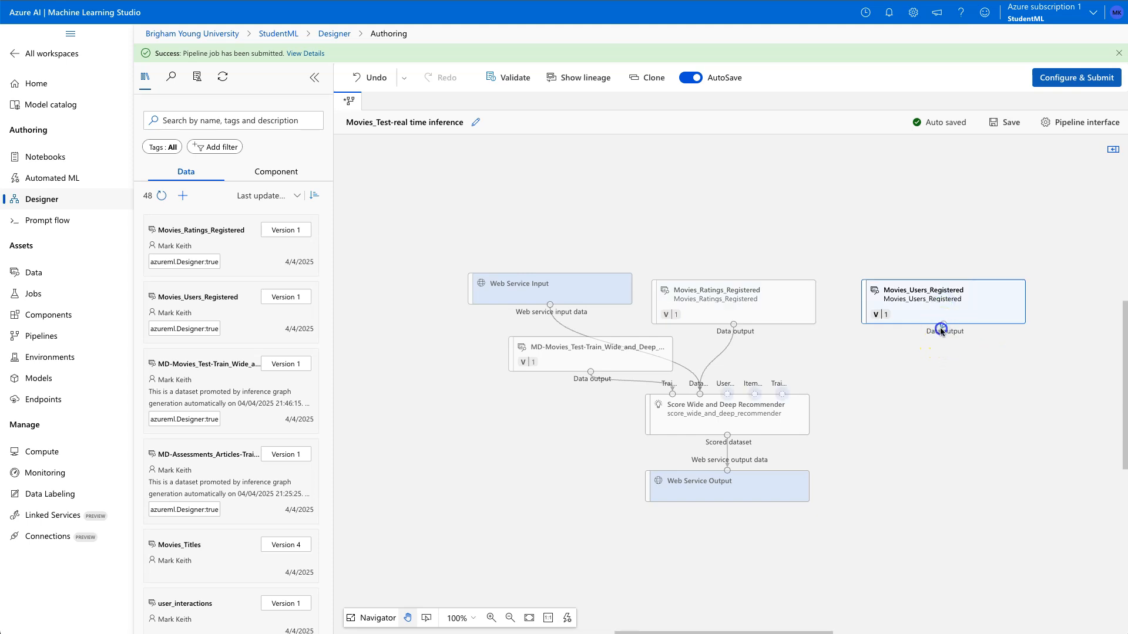
{"action": "left_click_drag", "start_coordinate": [754, 377], "coordinate": [728, 394]}
{"action": "left_click", "coordinate": [912, 530]}
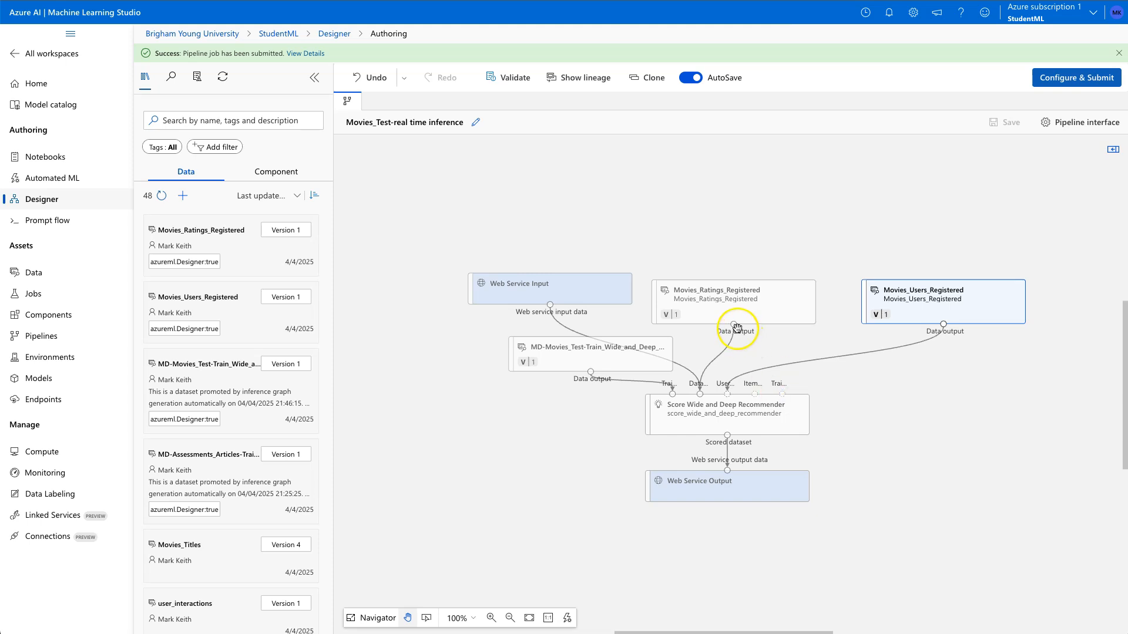
{"action": "left_click_drag", "start_coordinate": [734, 324], "coordinate": [781, 395]}
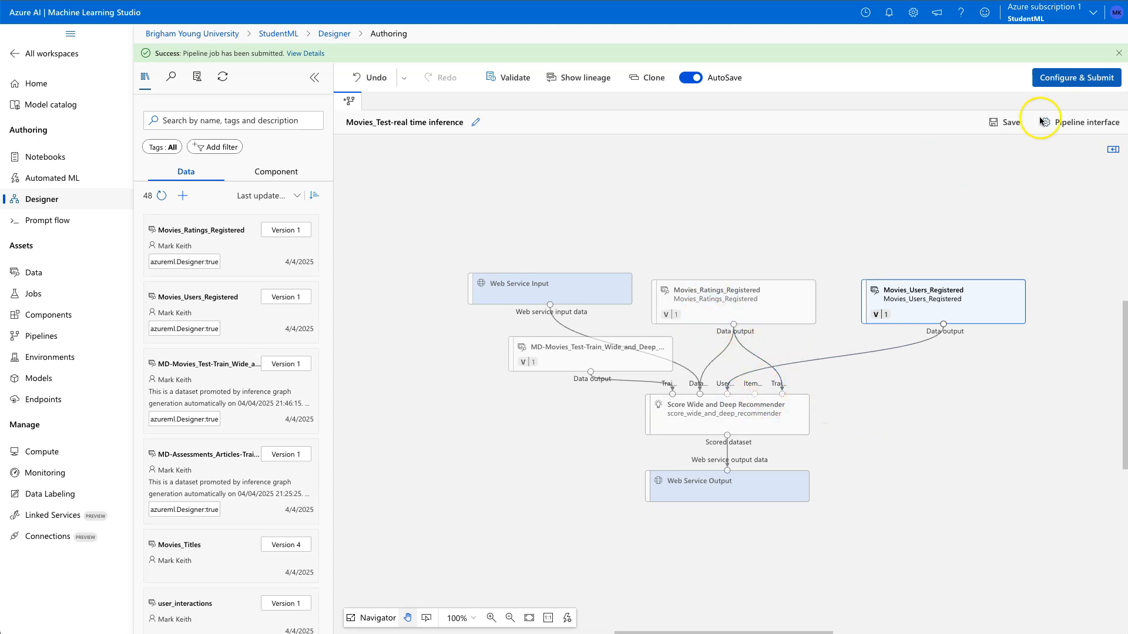
Step: Submit the Movies_Test-real time inference pipeline job with its existing settings and open the submitted job's details
{"action": "left_click", "coordinate": [1089, 79]}
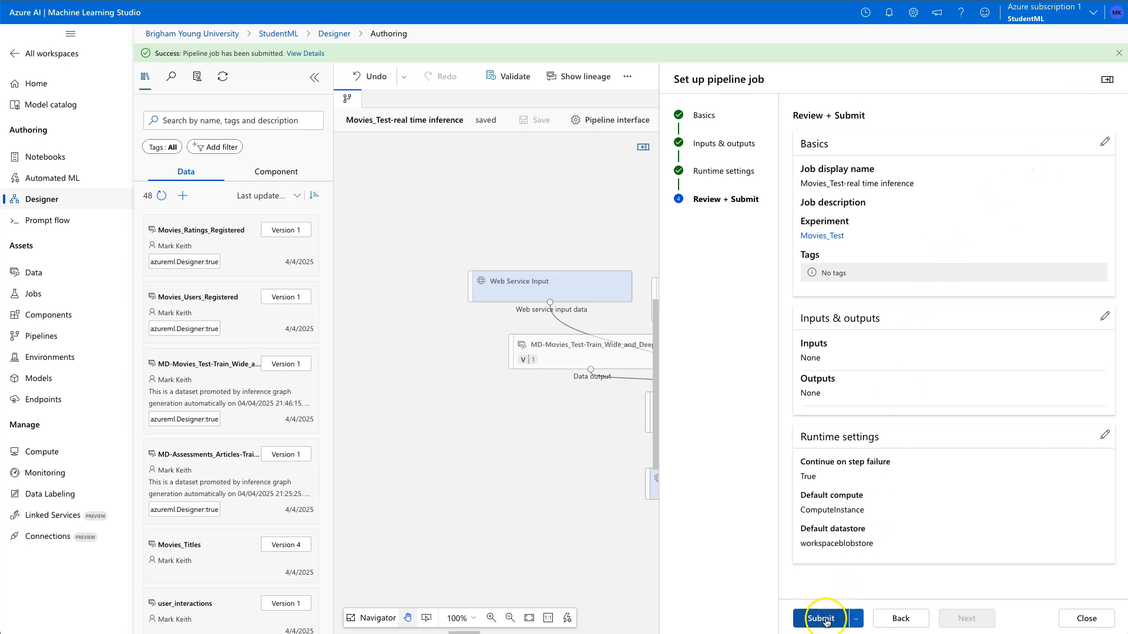
{"action": "left_click", "coordinate": [821, 616]}
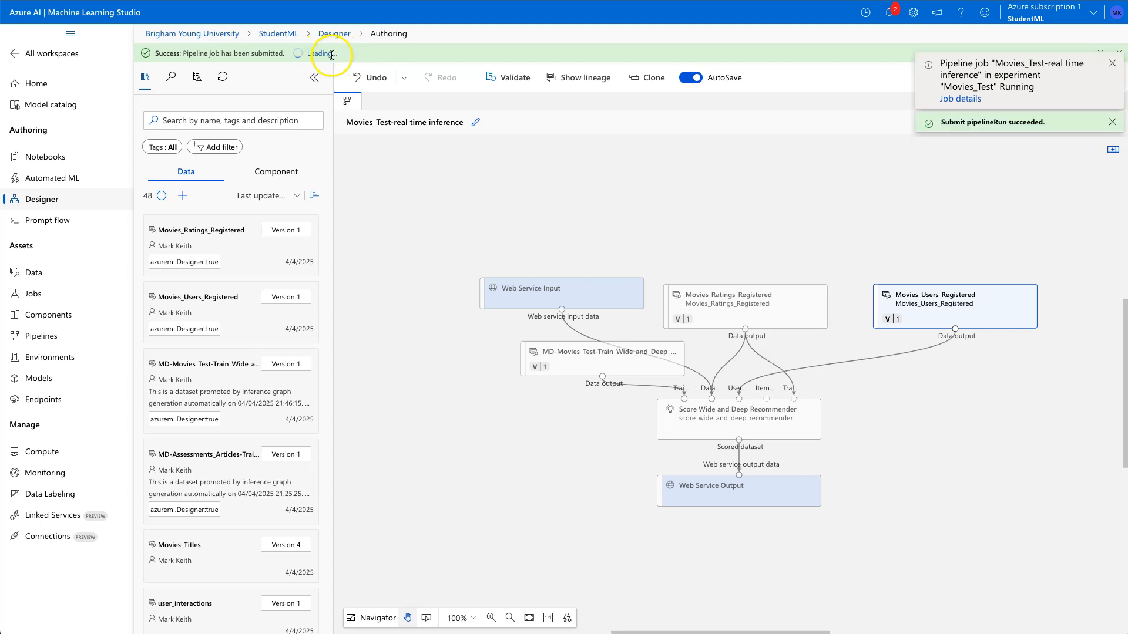
{"action": "right_click", "coordinate": [969, 102]}
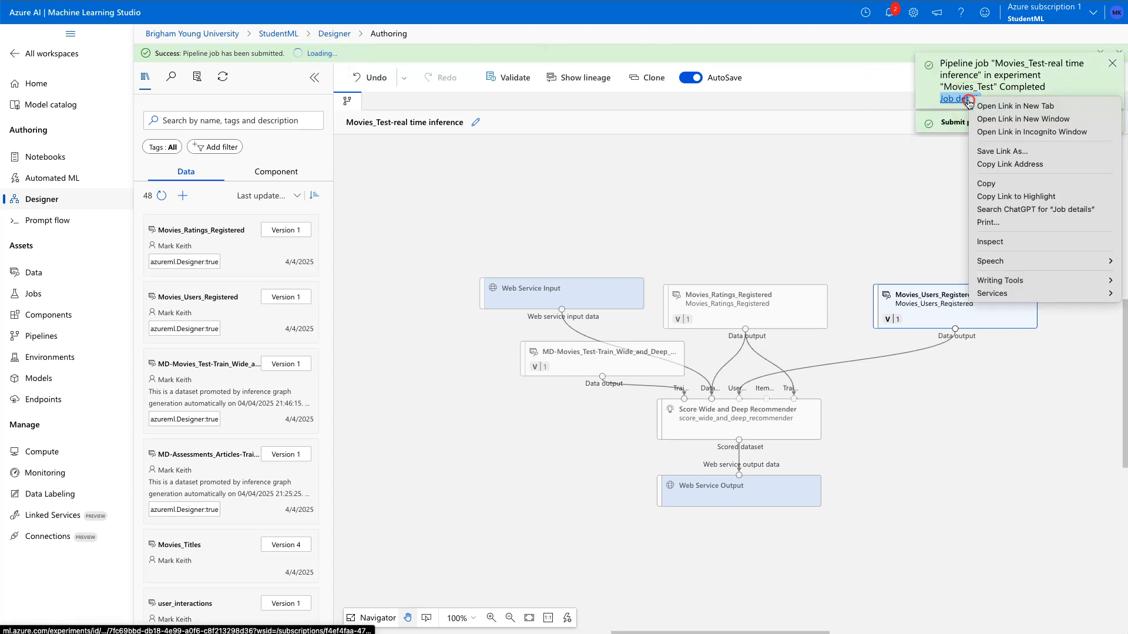
{"action": "left_click", "coordinate": [1015, 107]}
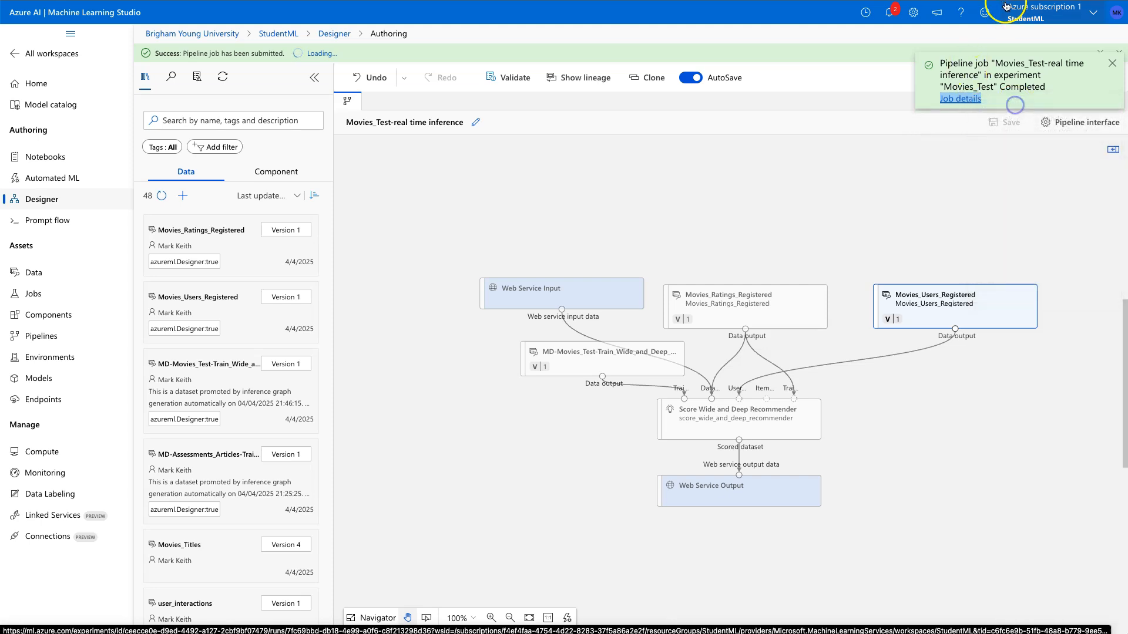
{"action": "key", "text": "ctrl+Tab"}
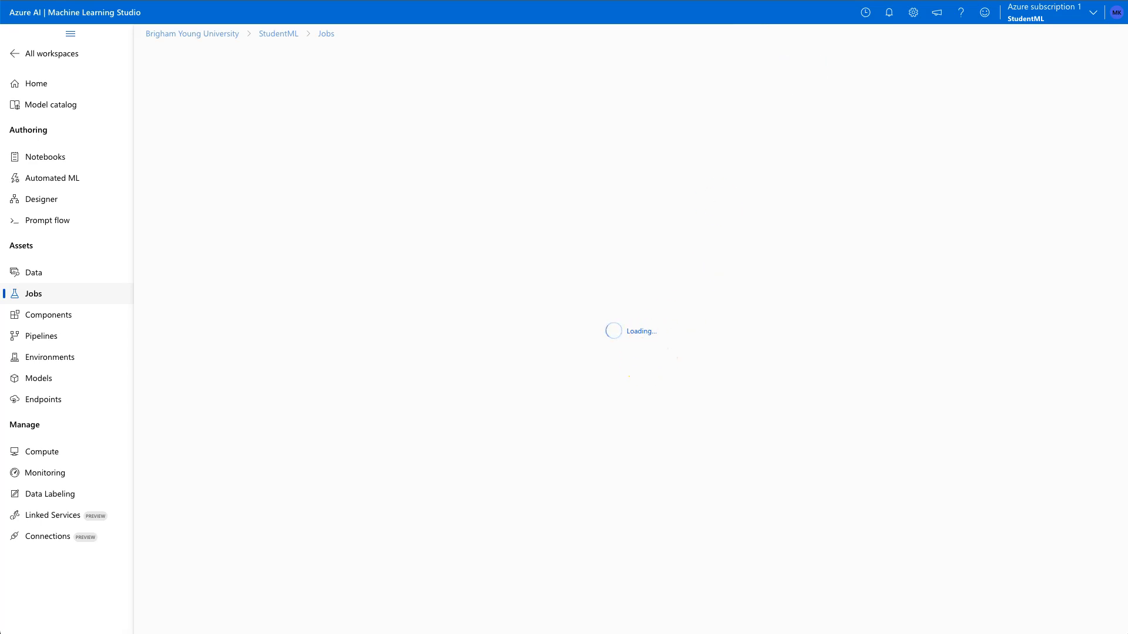
{"action": "left_click", "coordinate": [899, 0]}
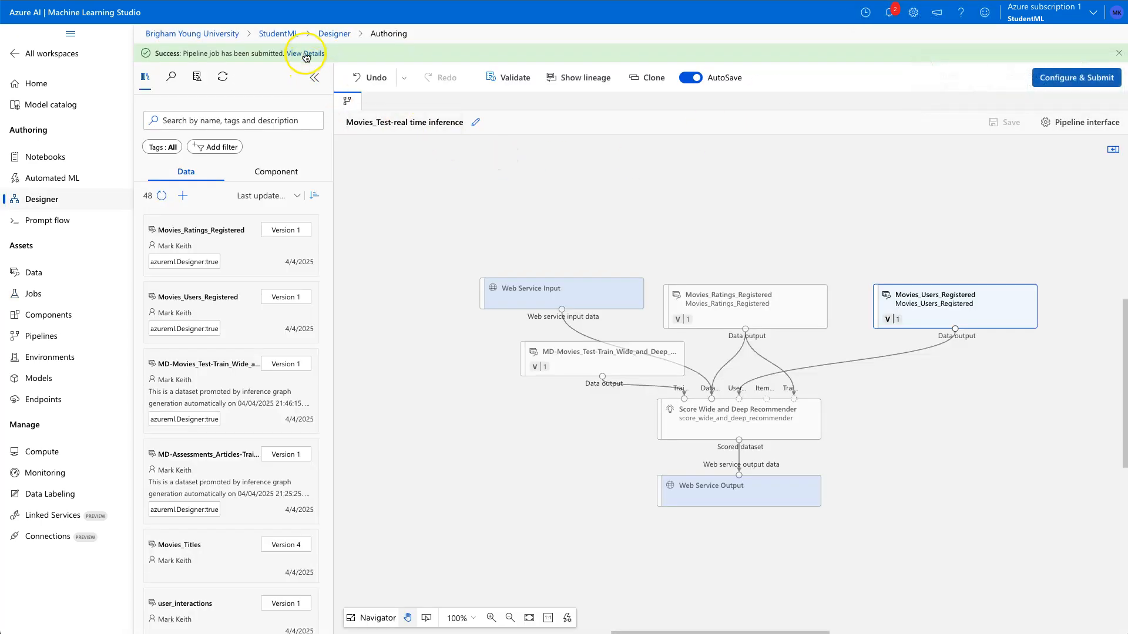
{"action": "left_click", "coordinate": [305, 53]}
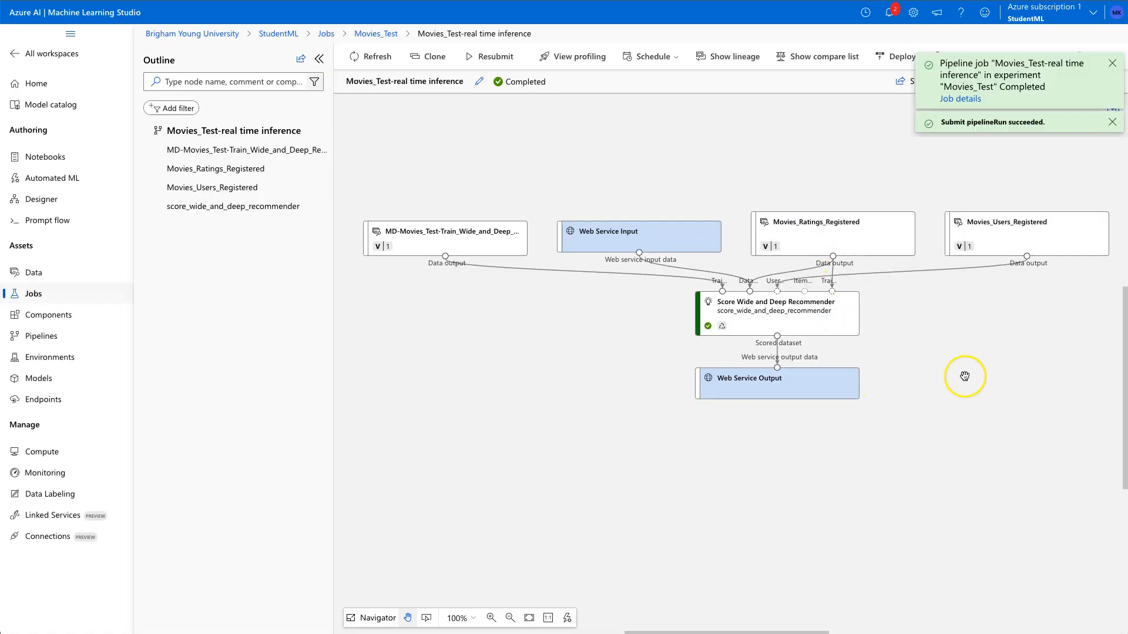
Step: Rearrange the completed job's graph so the Web Service Input, trained model and registered dataset nodes sit closer around the recommender
{"action": "left_click_drag", "start_coordinate": [964, 378], "coordinate": [941, 419]}
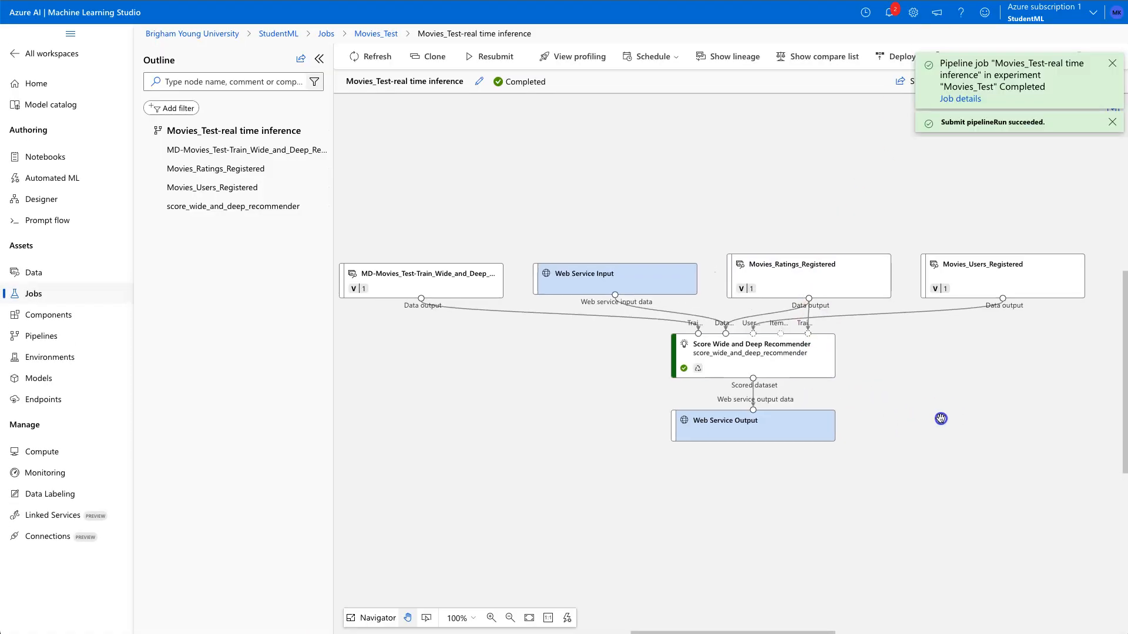
{"action": "left_click_drag", "start_coordinate": [997, 281], "coordinate": [979, 270]}
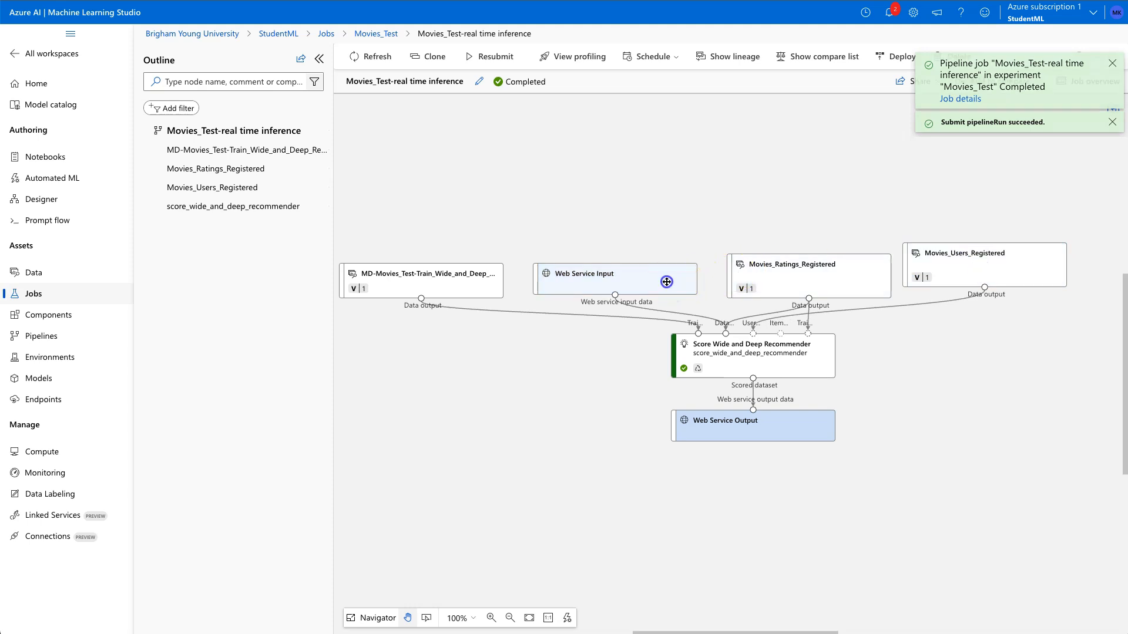
{"action": "left_click_drag", "start_coordinate": [667, 281], "coordinate": [750, 221]}
{"action": "left_click_drag", "start_coordinate": [478, 282], "coordinate": [634, 281]}
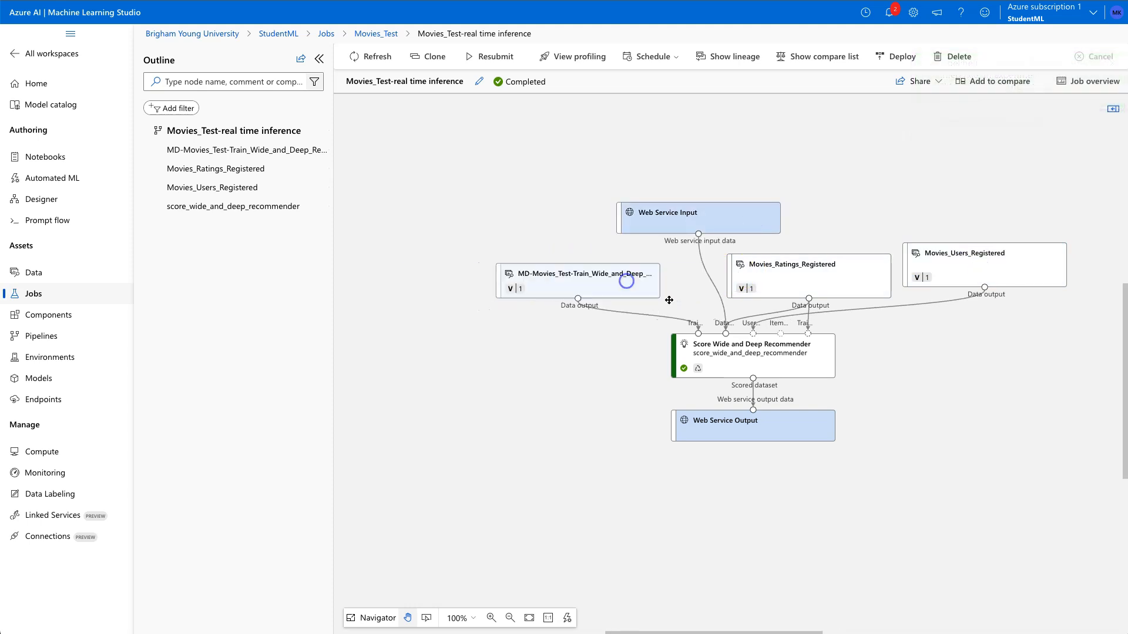
{"action": "left_click_drag", "start_coordinate": [818, 276], "coordinate": [805, 269]}
{"action": "left_click", "coordinate": [940, 260]}
{"action": "left_click_drag", "start_coordinate": [940, 259], "coordinate": [905, 277]}
{"action": "left_click", "coordinate": [938, 385]}
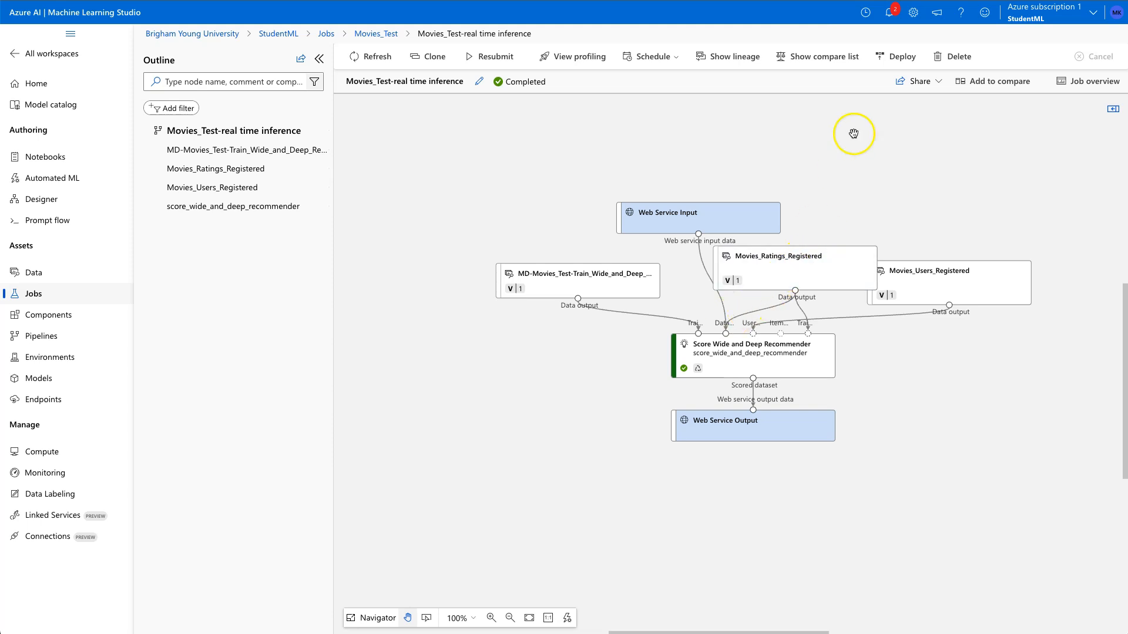
Step: Deploy the completed inference job as a new real-time endpoint named moviesendpoint with the compute type Azure Container Instance
{"action": "left_click", "coordinate": [888, 12]}
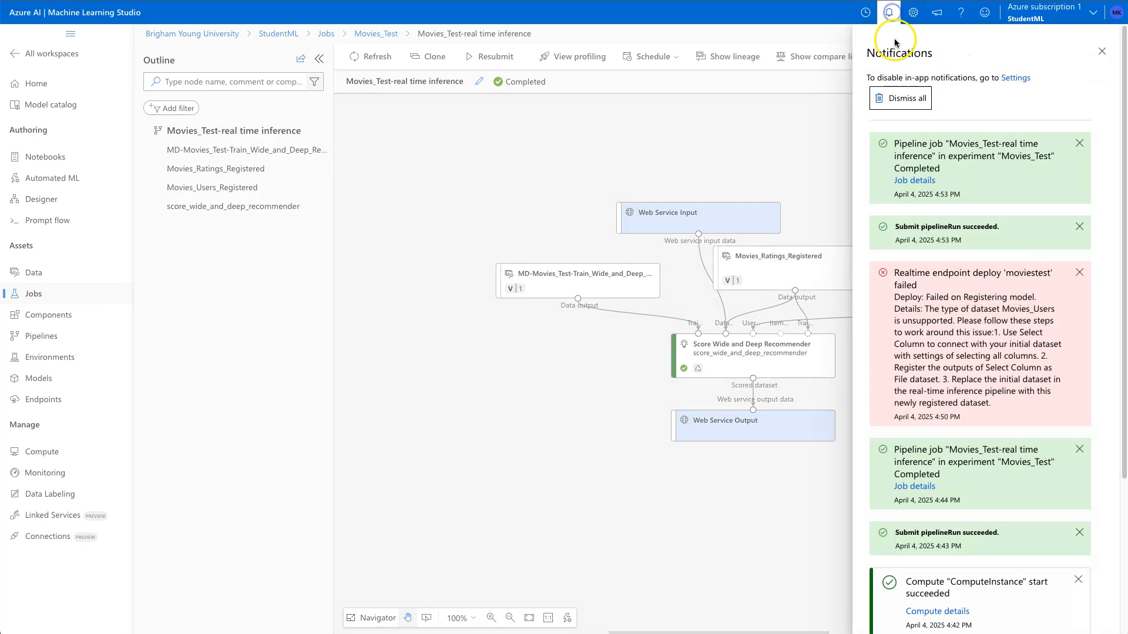
{"action": "left_click", "coordinate": [811, 145]}
{"action": "left_click", "coordinate": [898, 56]}
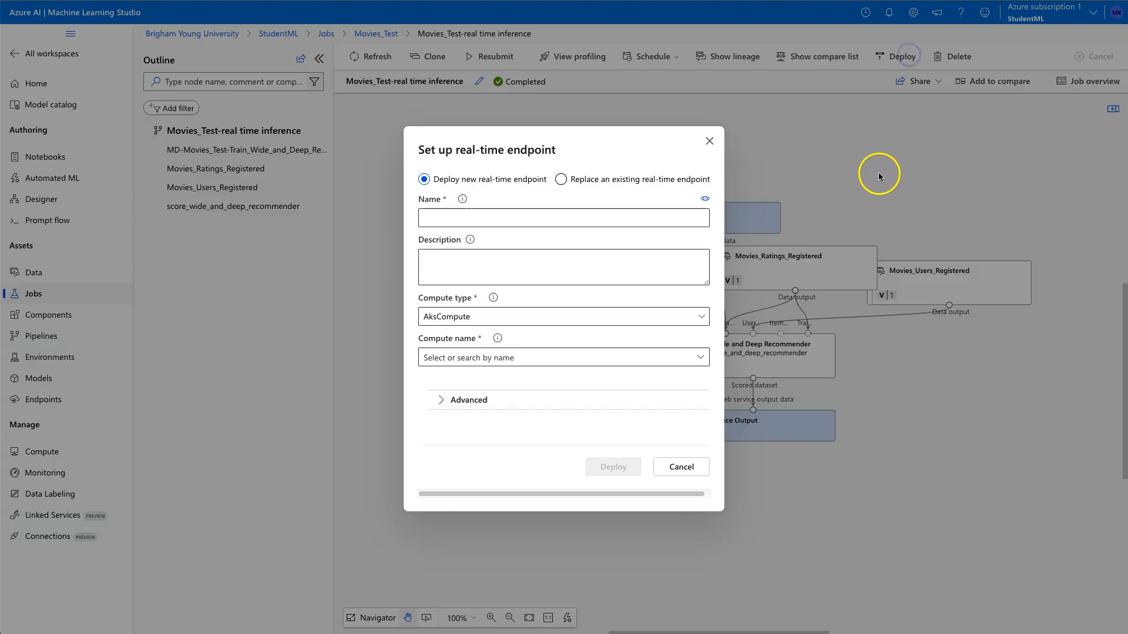
{"action": "left_click", "coordinate": [506, 219]}
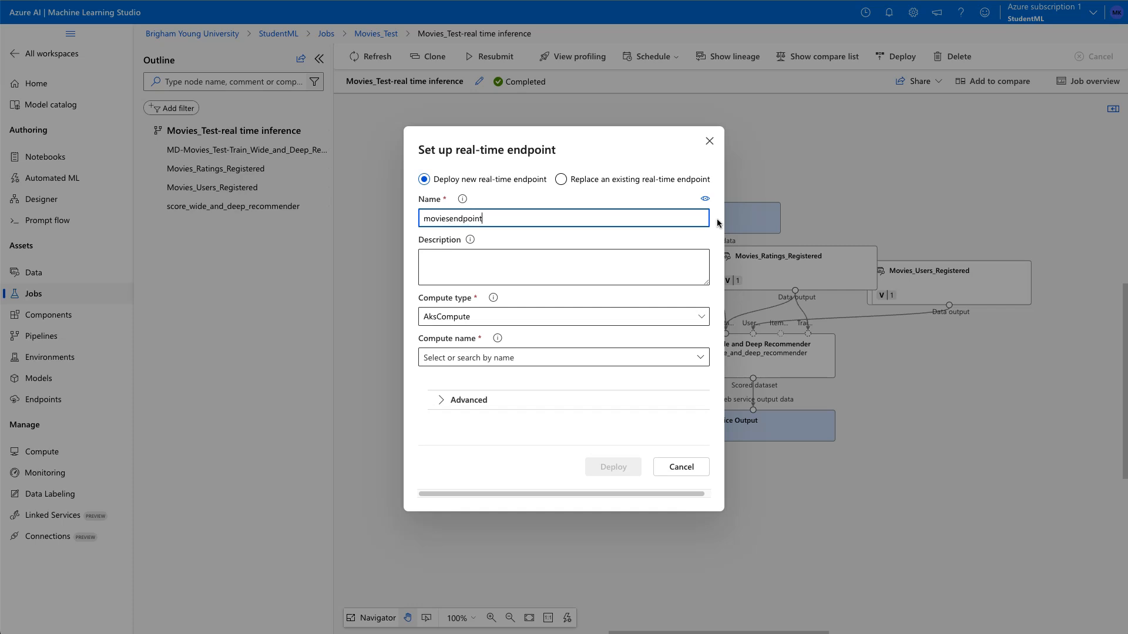
{"action": "left_click", "coordinate": [545, 318]}
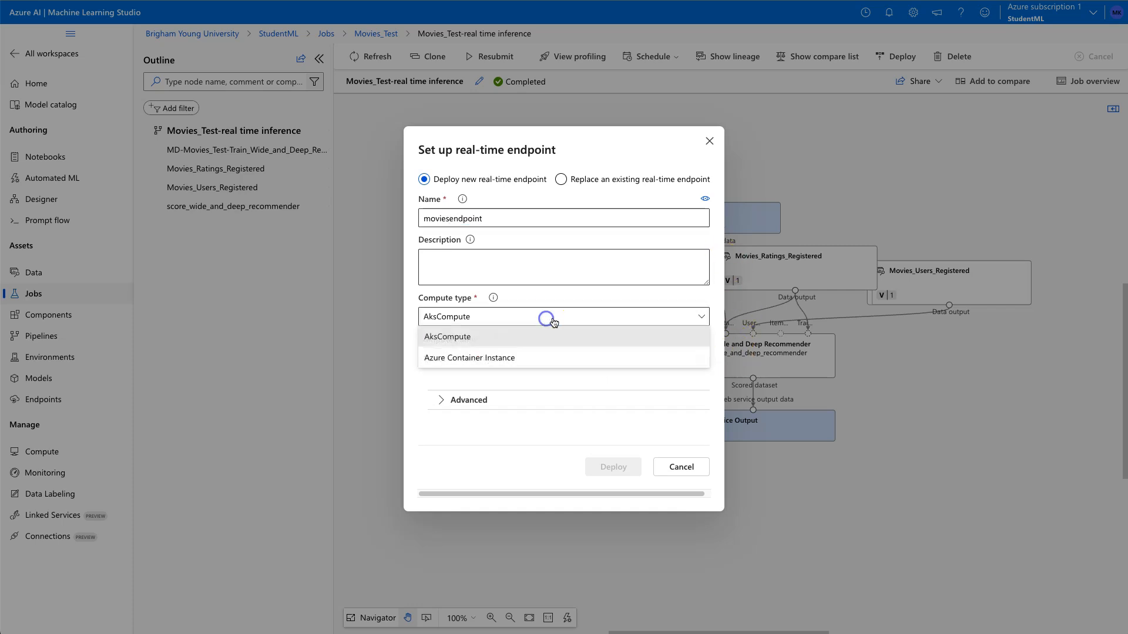
{"action": "left_click", "coordinate": [500, 360]}
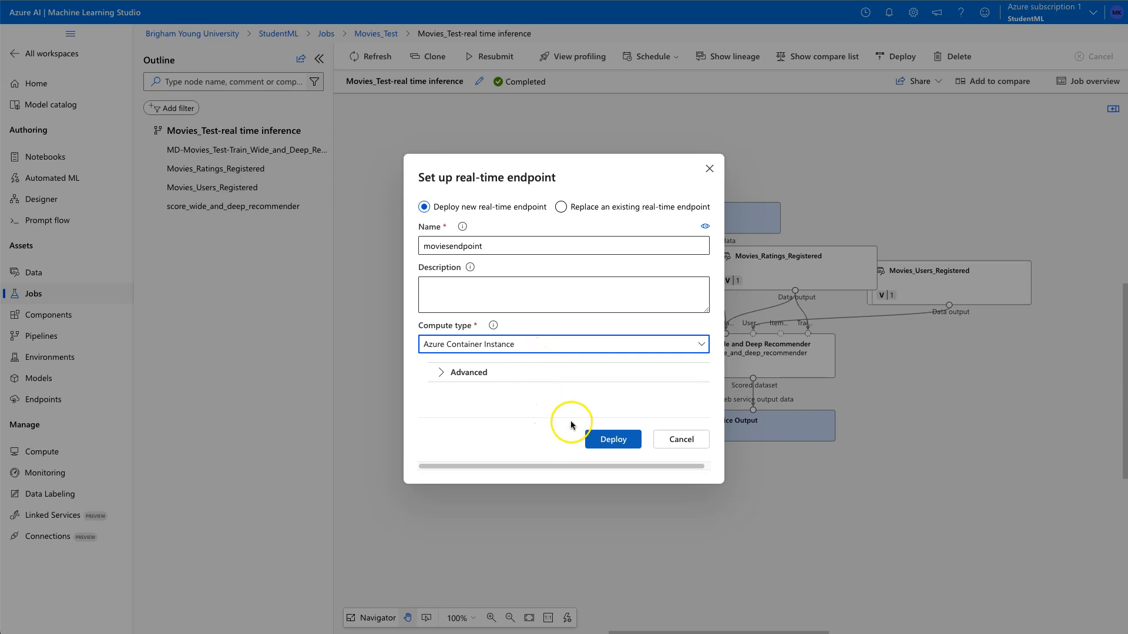
{"action": "left_click", "coordinate": [628, 450]}
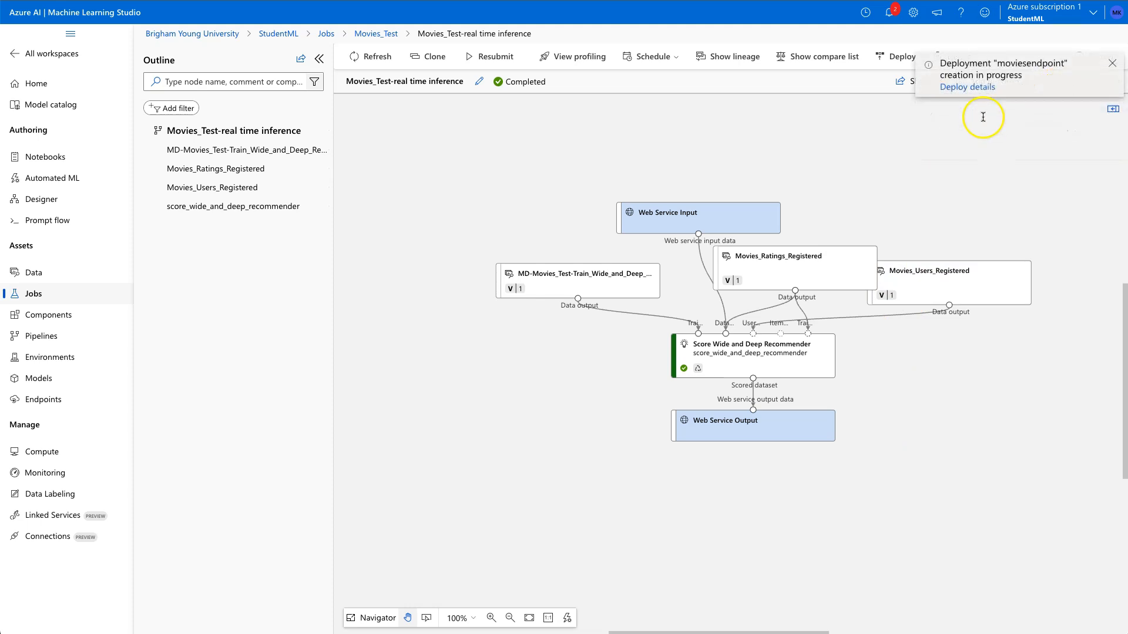
Step: Open the details of the moviesendpoint deployment and check the notifications for its deployment status
{"action": "left_click", "coordinate": [976, 89]}
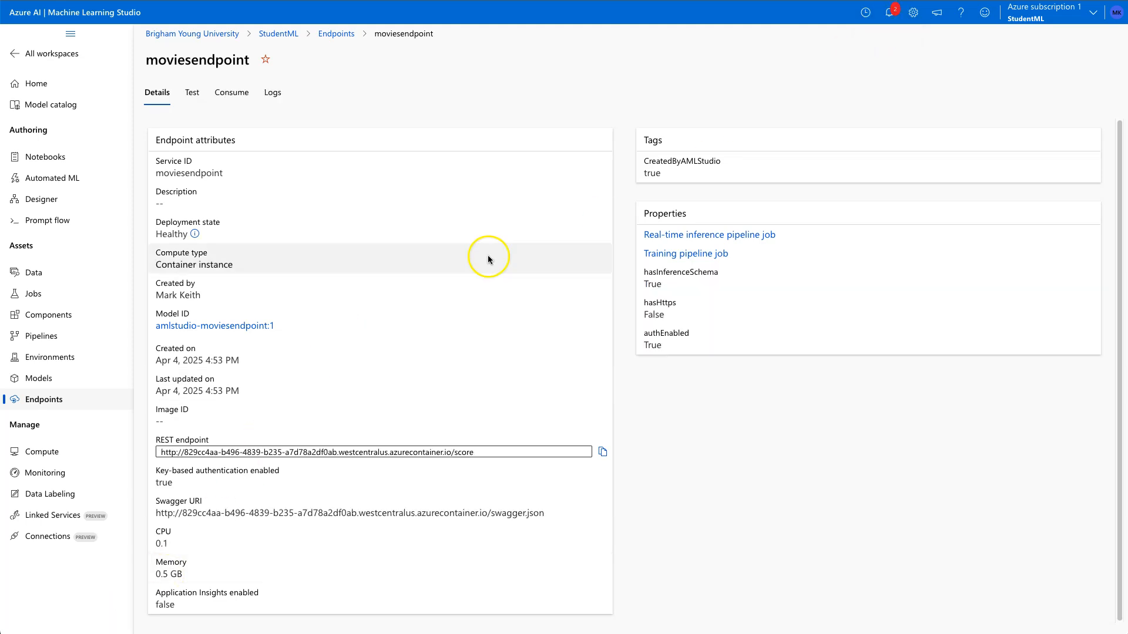
{"action": "left_click", "coordinate": [892, 13]}
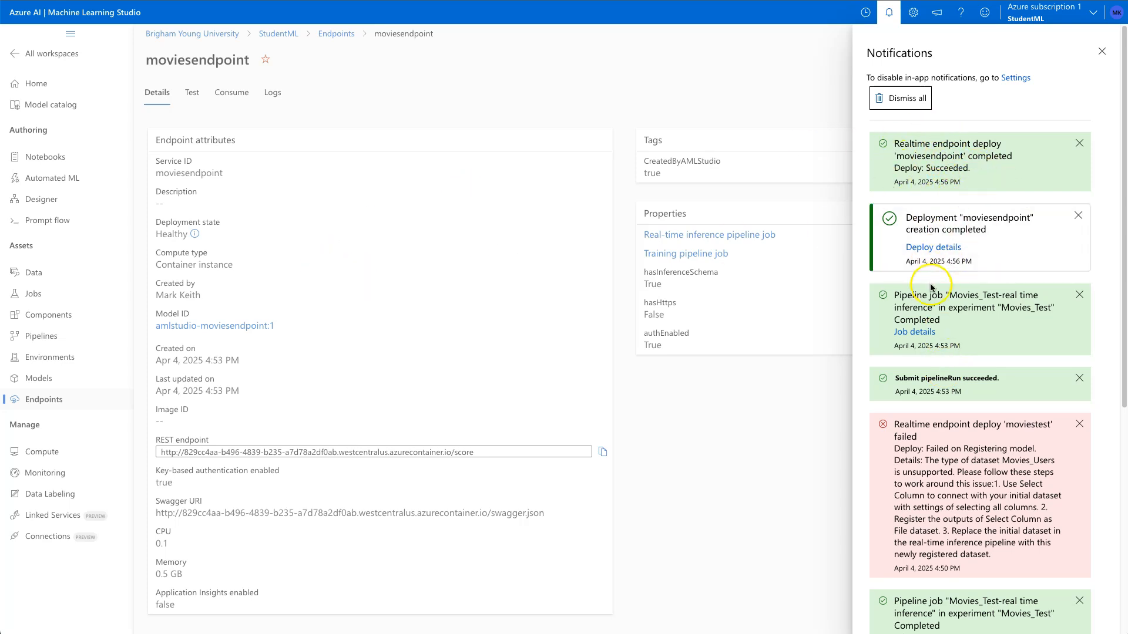
Step: Review the earlier deployment and pipeline job notifications, dismiss them all and close the notifications
{"action": "scroll", "coordinate": [931, 282], "scroll_direction": "down", "scroll_amount": 2}
{"action": "scroll", "coordinate": [931, 298], "scroll_direction": "down", "scroll_amount": 4}
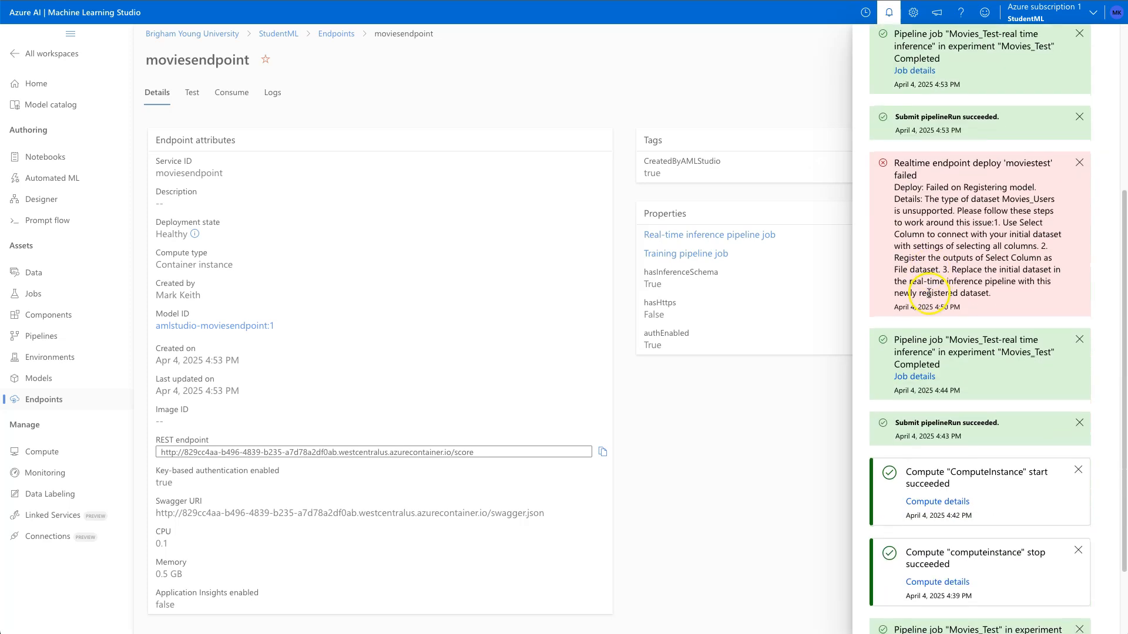
{"action": "scroll", "coordinate": [926, 294], "scroll_direction": "down", "scroll_amount": 1}
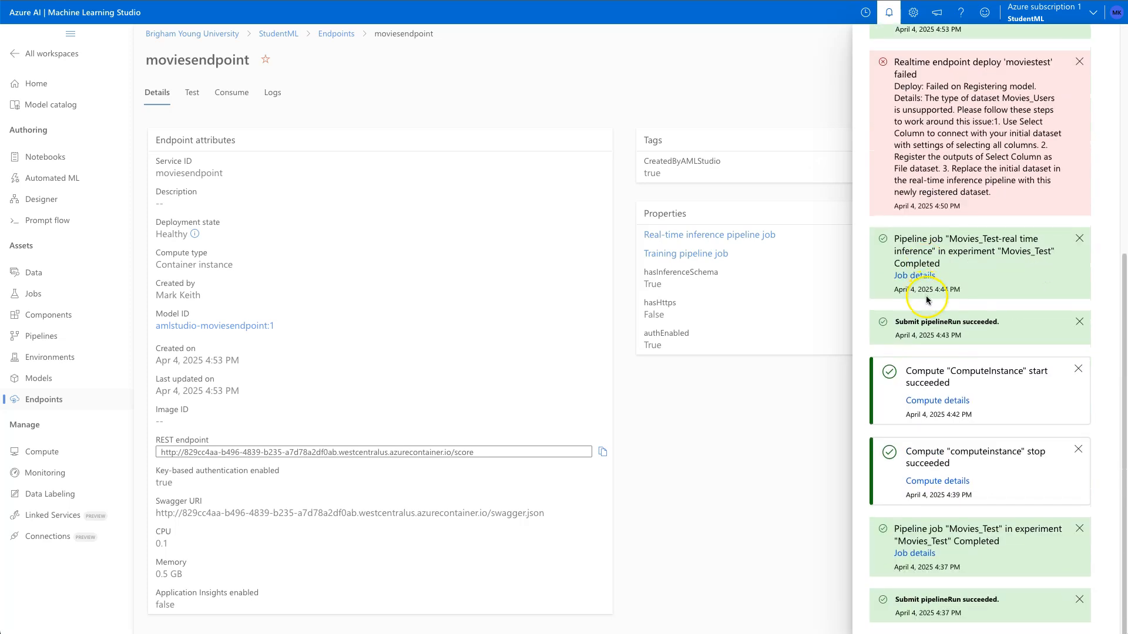
{"action": "scroll", "coordinate": [949, 317], "scroll_direction": "up", "scroll_amount": 6}
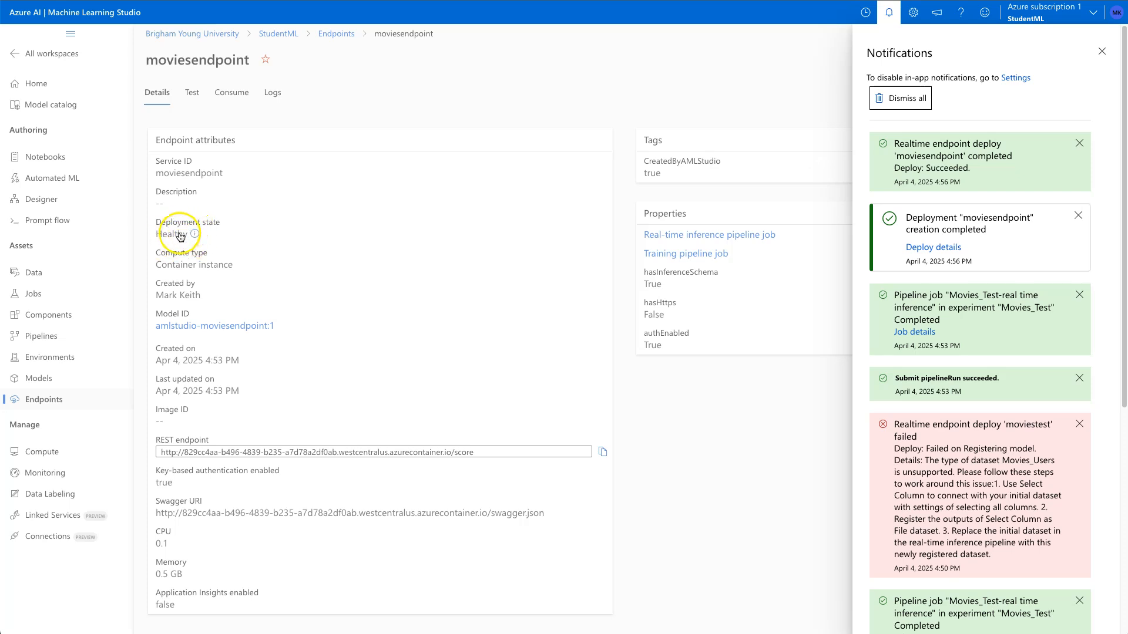
{"action": "left_click", "coordinate": [878, 98]}
{"action": "left_click", "coordinate": [1103, 52]}
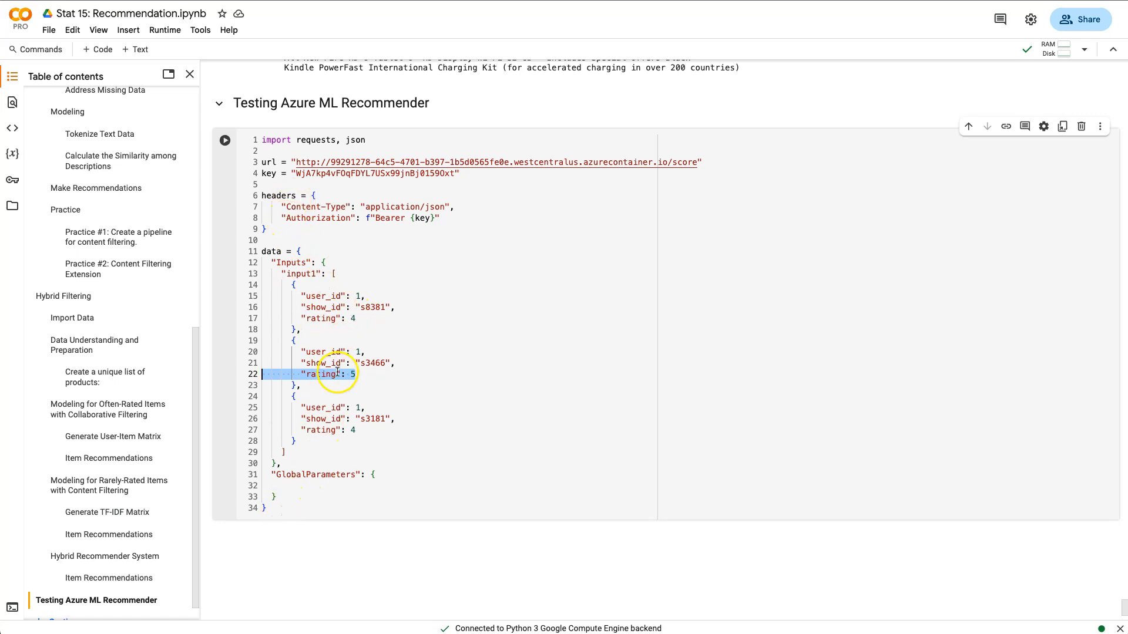
Step: Switch to the Colab notebook and clear the data dictionary, the url string and the key string in the Testing Azure ML Recommender cell
{"action": "left_click_drag", "start_coordinate": [276, 509], "coordinate": [297, 250]}
{"action": "key", "text": "BackSpace"}
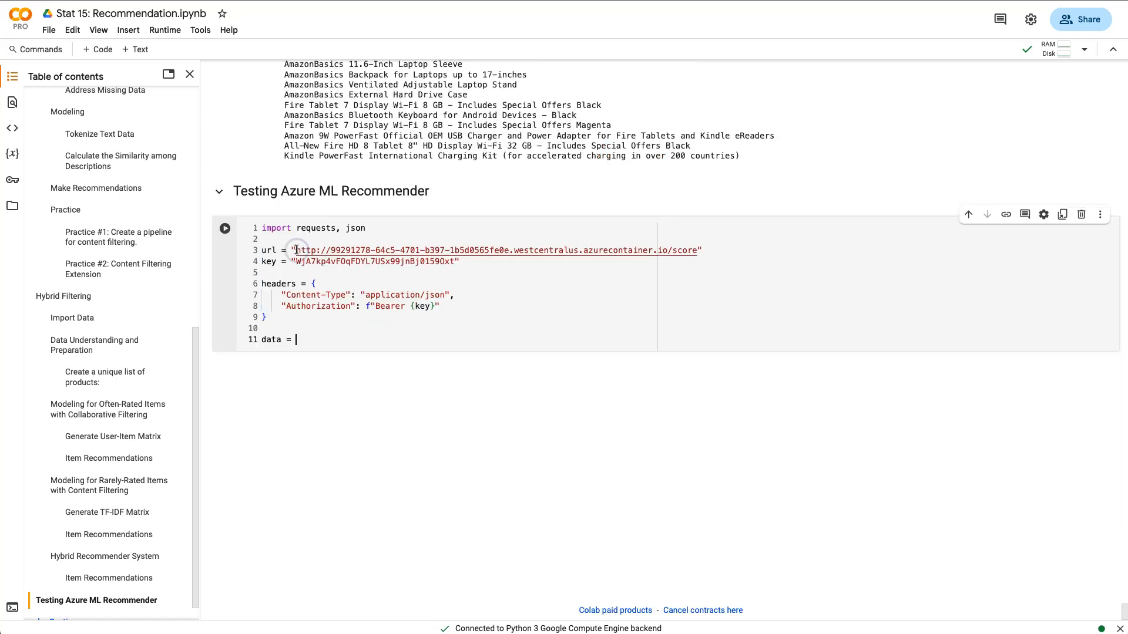
{"action": "left_click_drag", "start_coordinate": [381, 230], "coordinate": [253, 223]}
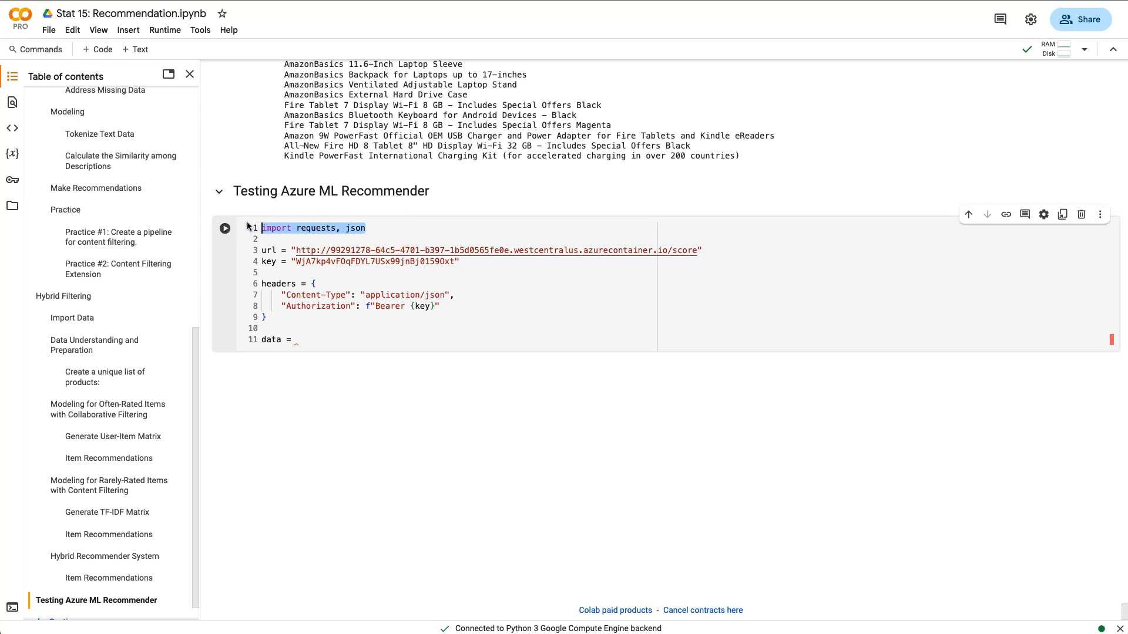
{"action": "left_click_drag", "start_coordinate": [296, 250], "coordinate": [691, 251]}
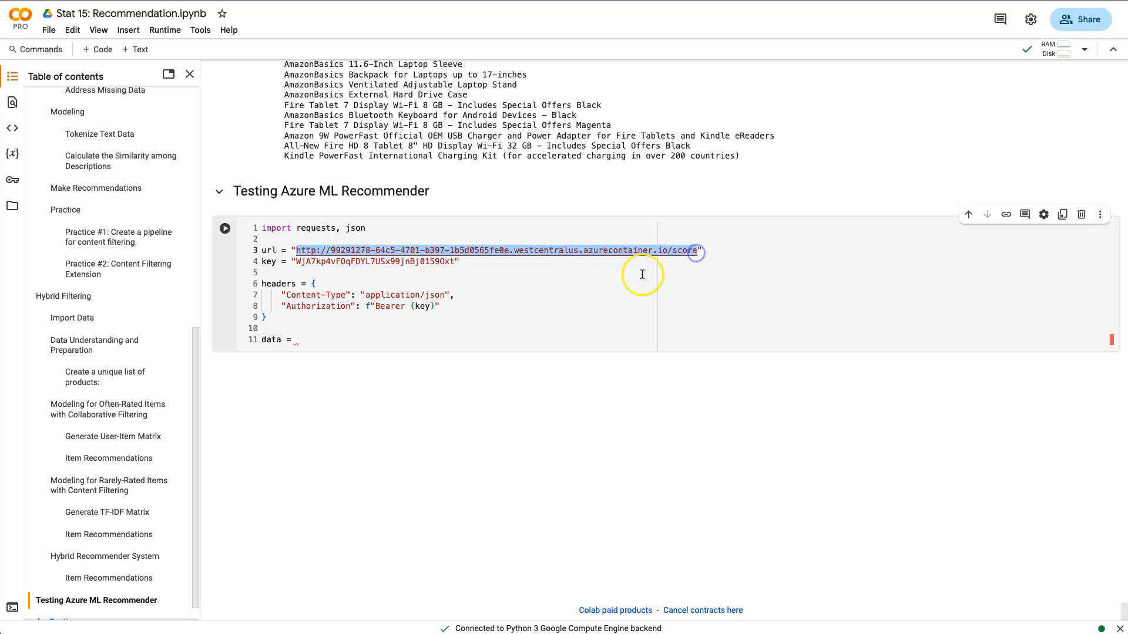
{"action": "key", "text": "BackSpace"}
{"action": "double_click", "coordinate": [438, 261]}
{"action": "key", "text": "BackSpace"}
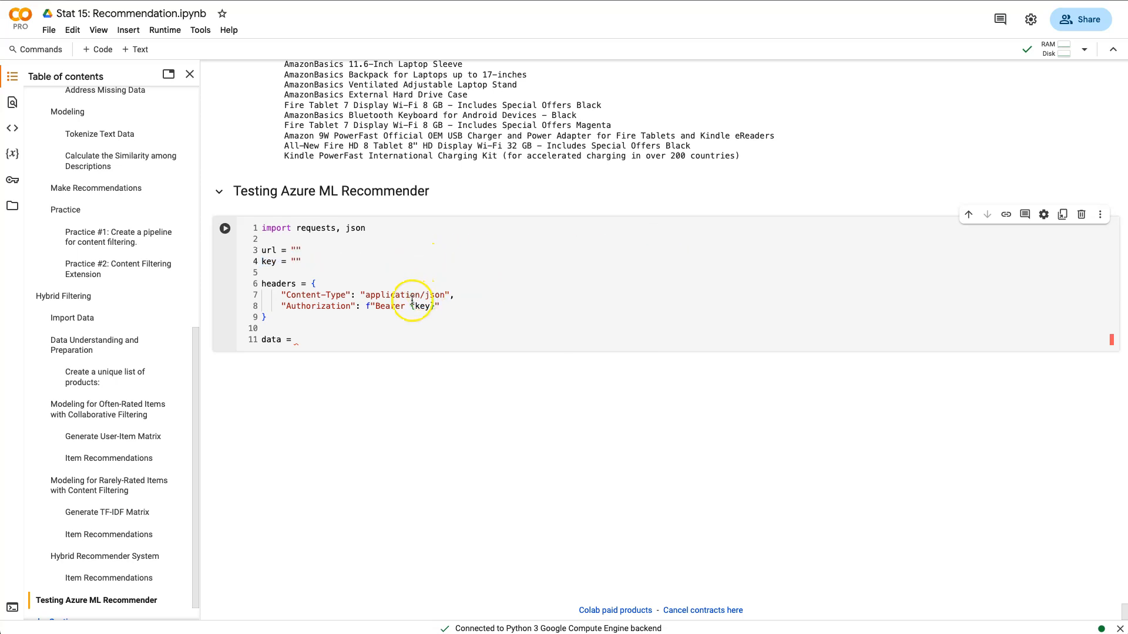
Step: Assign an empty multi-line dictionary to data in the test cell and add a blank line after it
{"action": "double_click", "coordinate": [265, 281]}
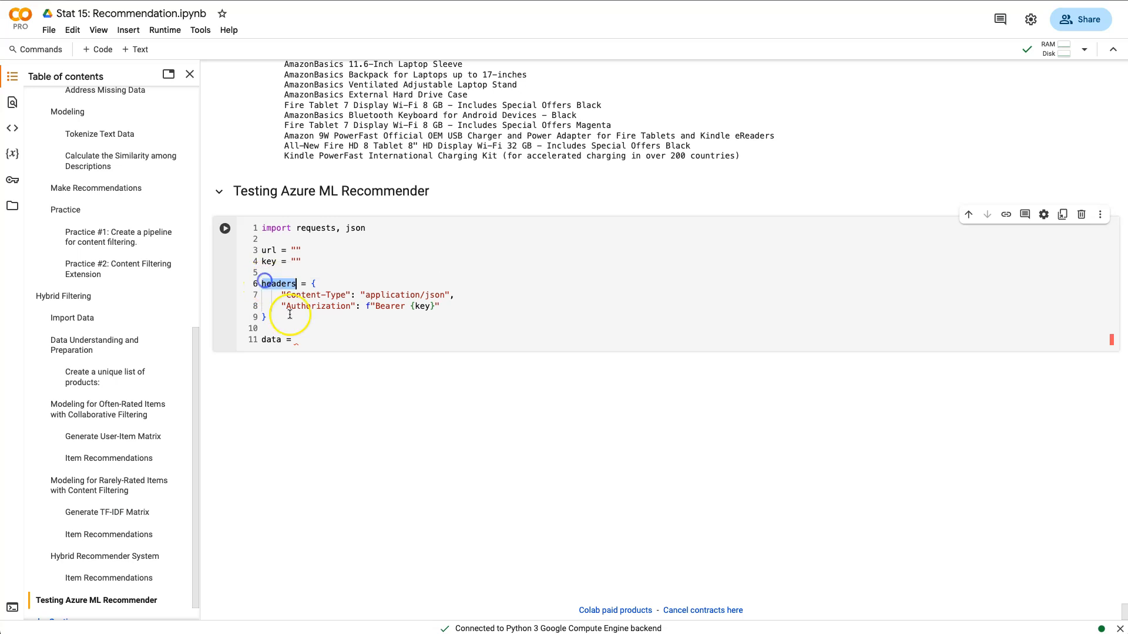
{"action": "left_click", "coordinate": [329, 342]}
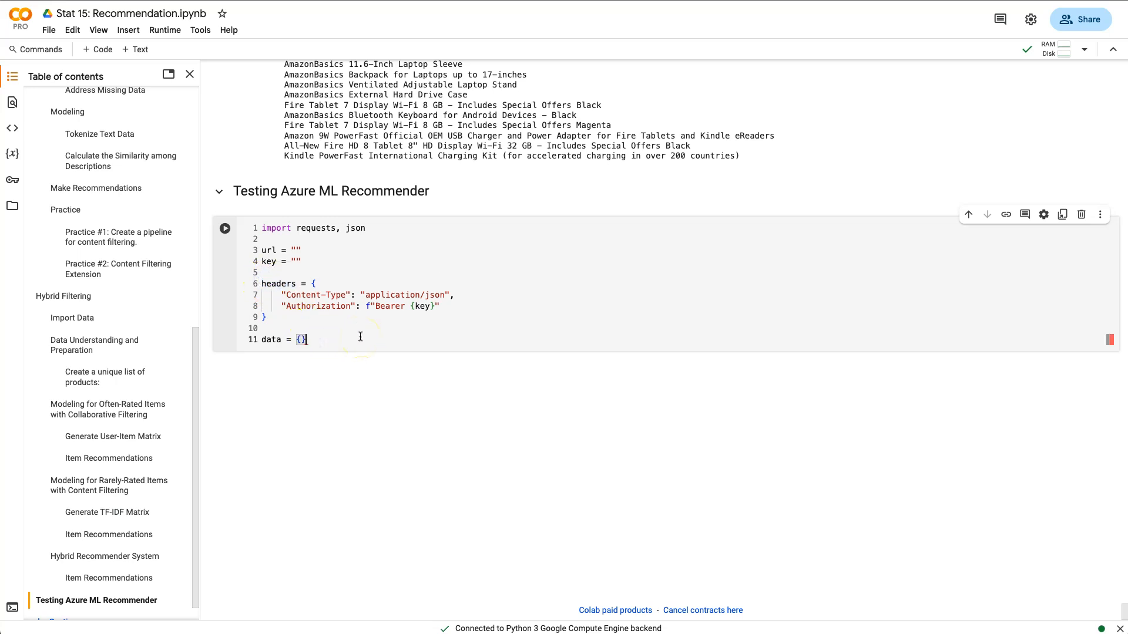
{"action": "type", "text": "{"}
{"action": "key", "text": "Return"}
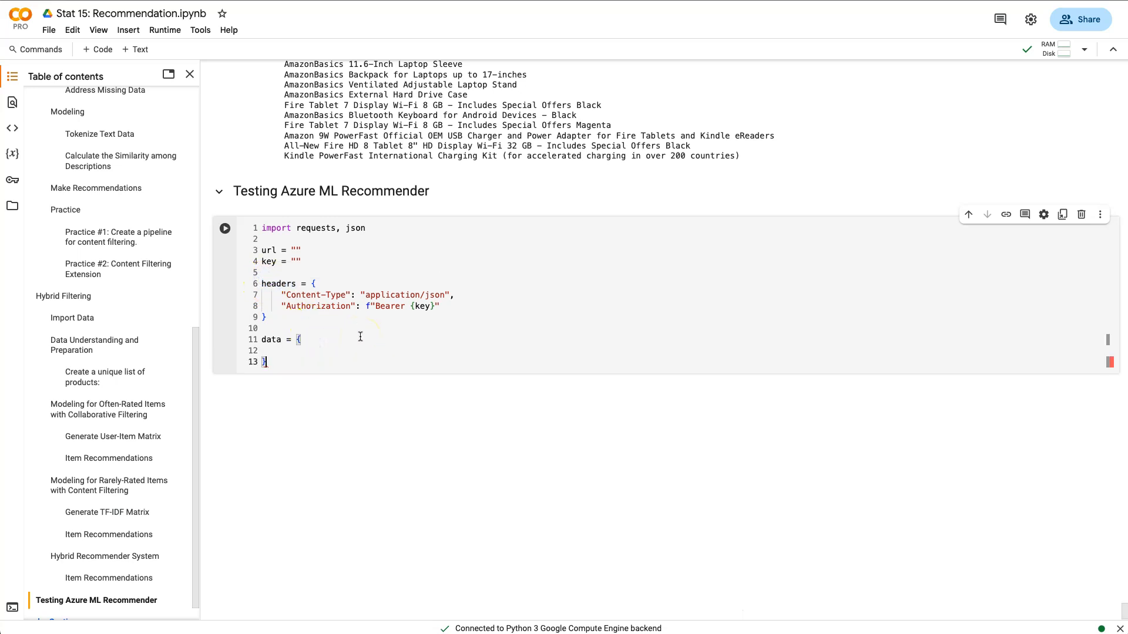
{"action": "key", "text": "Return"}
{"action": "key", "text": "Return"}
Step: Add the lines res = resquest.post(url, headers=headers, data=data) and print(res) at the end of the test cell
{"action": "type", "text": "res = resquest.post(url, headers=headers, data=data"}
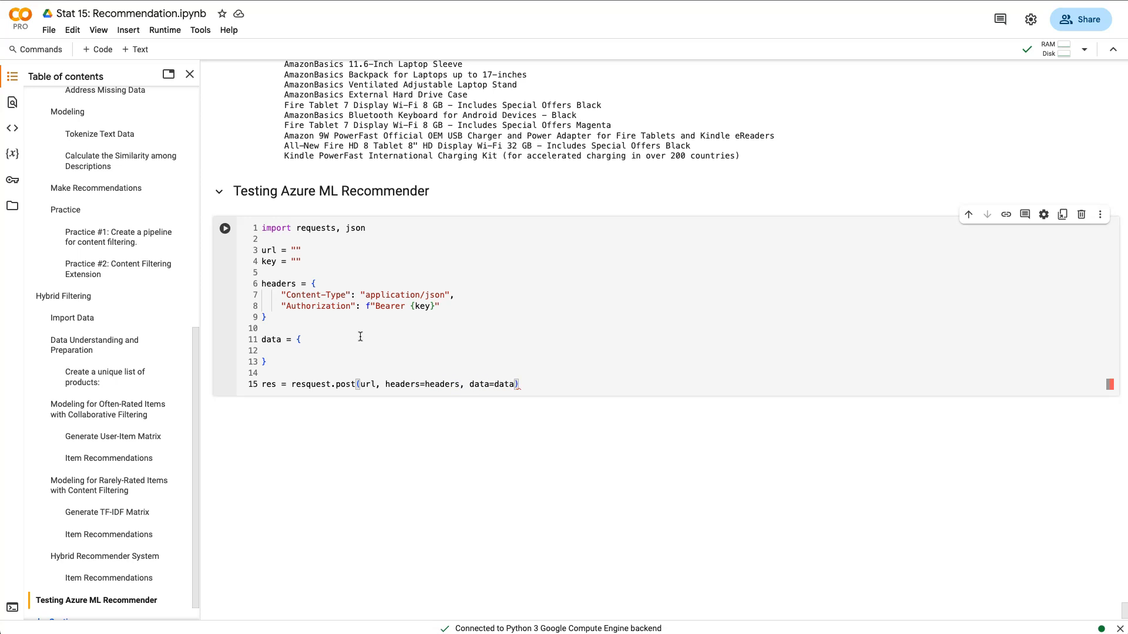
{"action": "key", "text": "Return"}
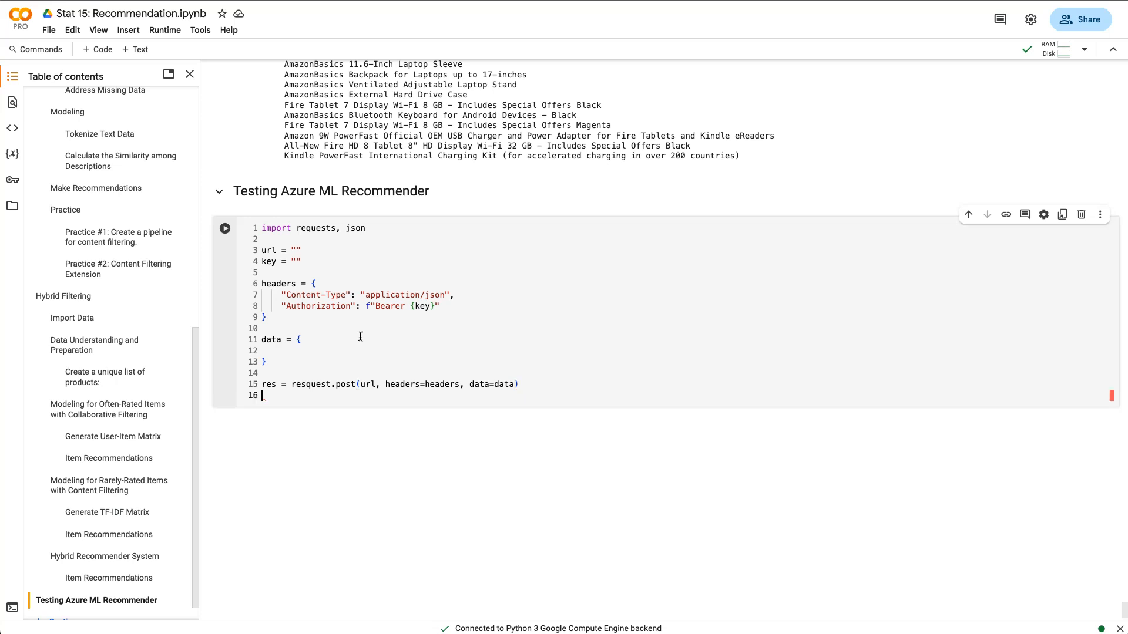
{"action": "type", "text": "print(res"}
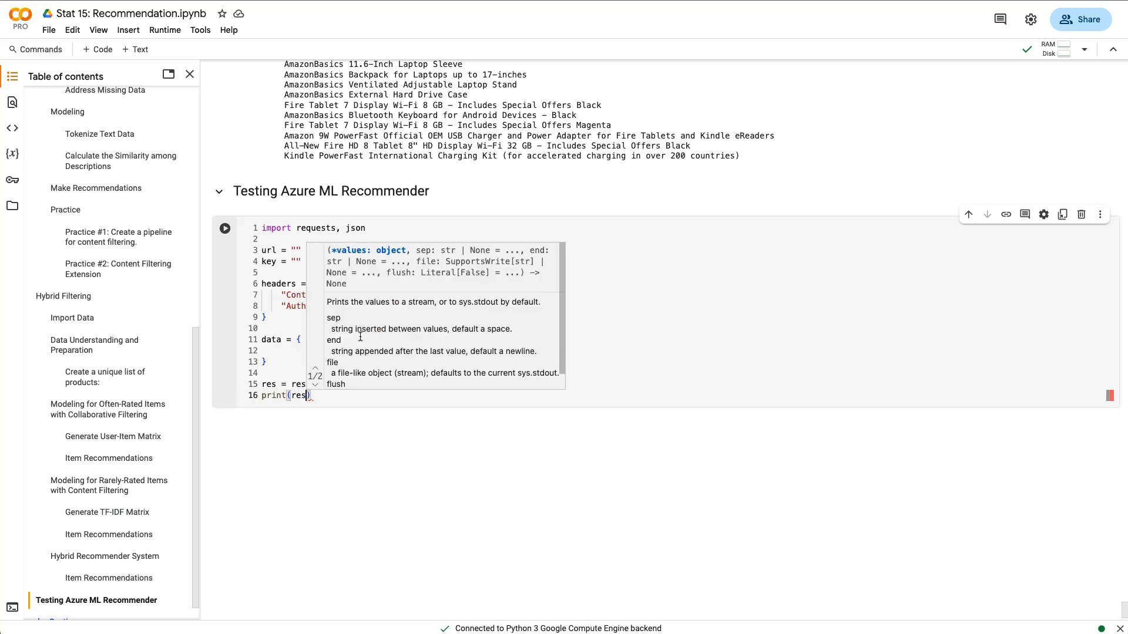
{"action": "type", "text": ")"}
Step: Copy the REST endpoint URL from the moviesendpoint details in Azure ML Studio and paste it as the url value in the Colab cell
{"action": "left_click", "coordinate": [287, 340]}
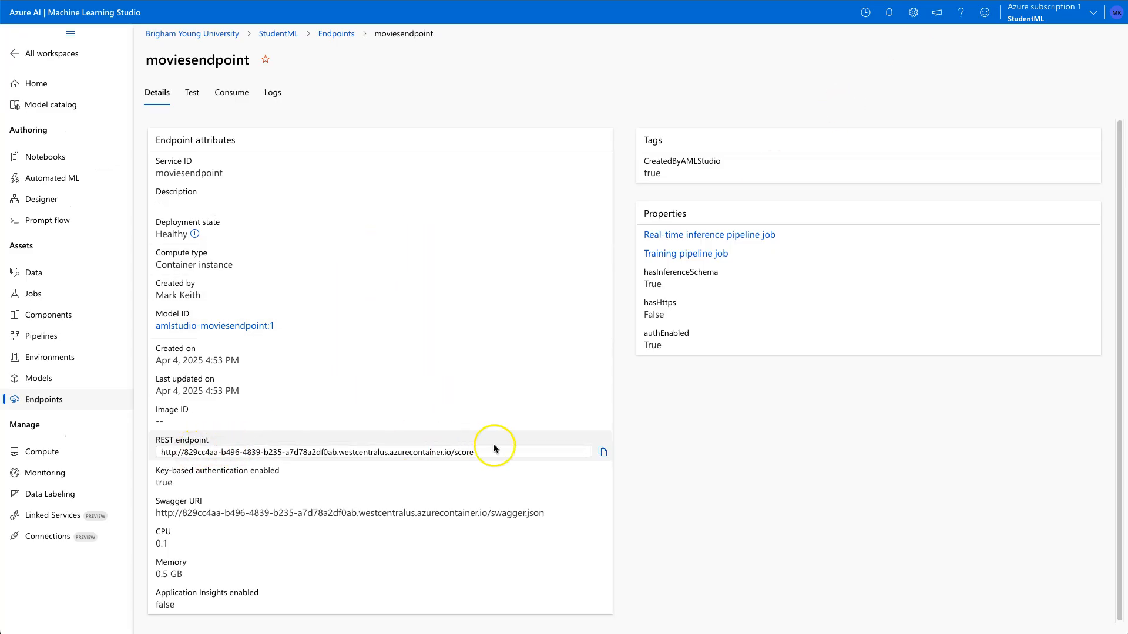
{"action": "left_click", "coordinate": [602, 452]}
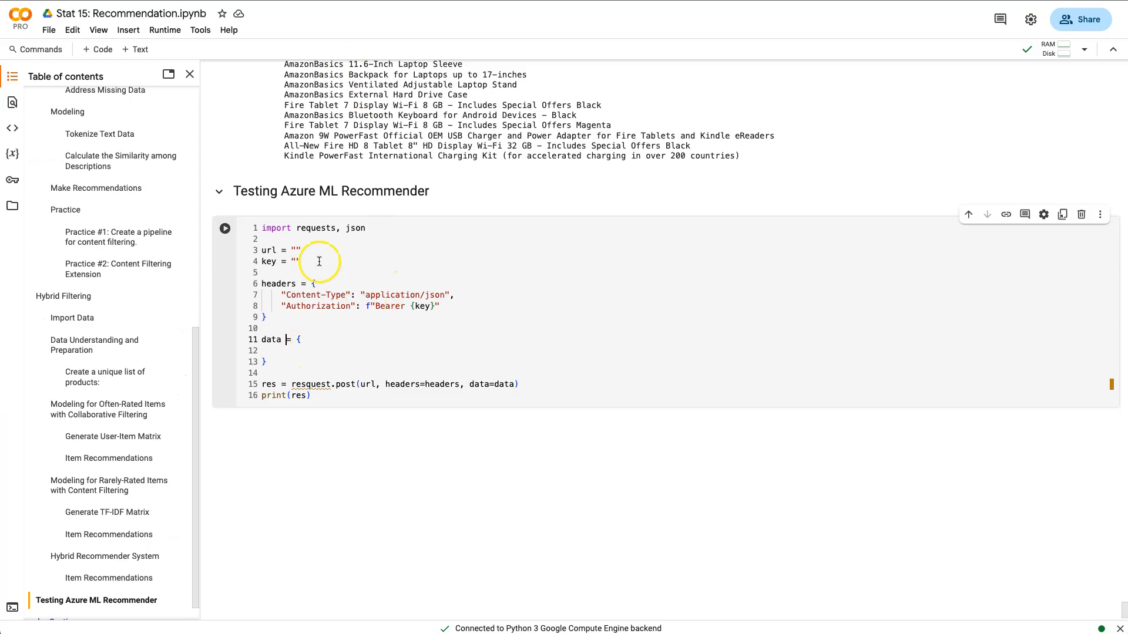
{"action": "key", "text": "ctrl+v"}
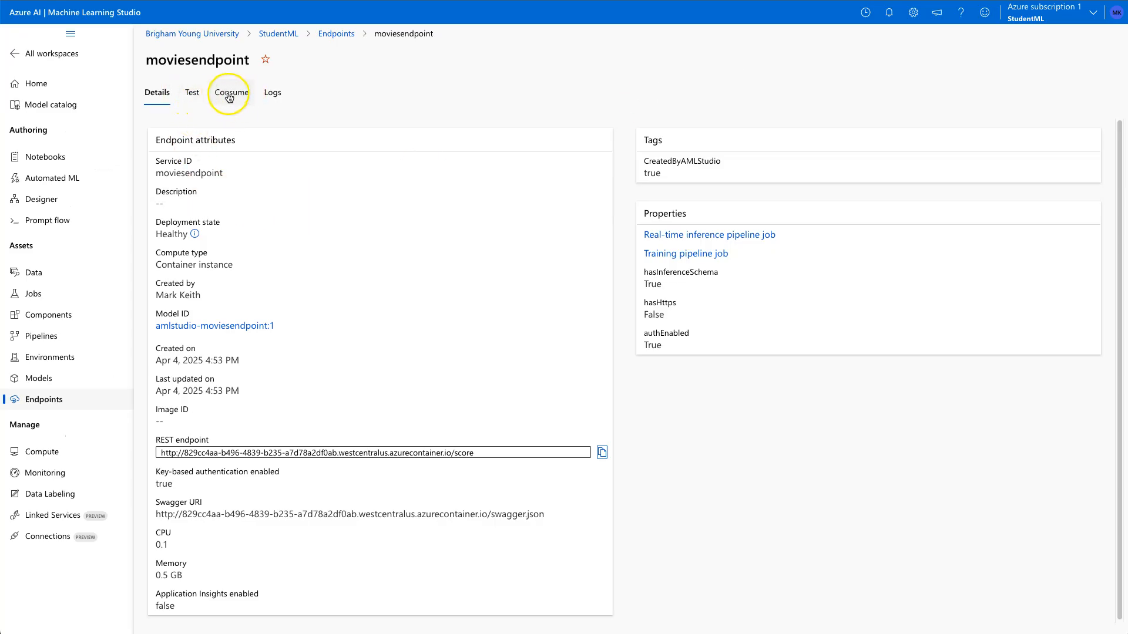
Step: Copy the primary key from the endpoint's consumption info in Azure ML Studio and paste it as the key value in the Colab cell
{"action": "left_click", "coordinate": [229, 96]}
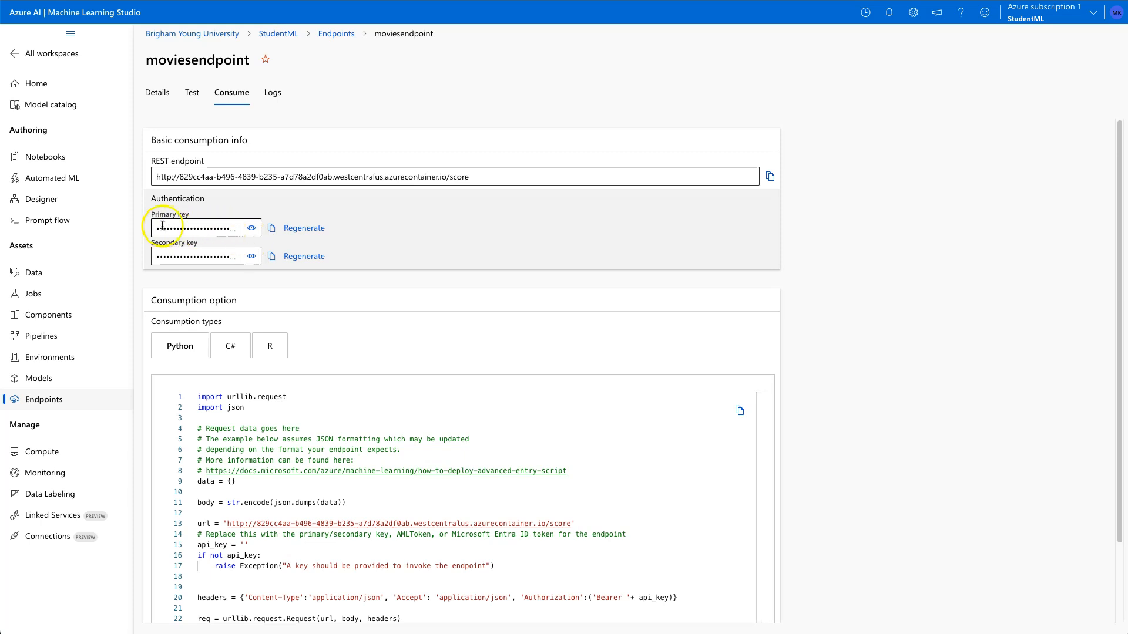
{"action": "left_click", "coordinate": [271, 228]}
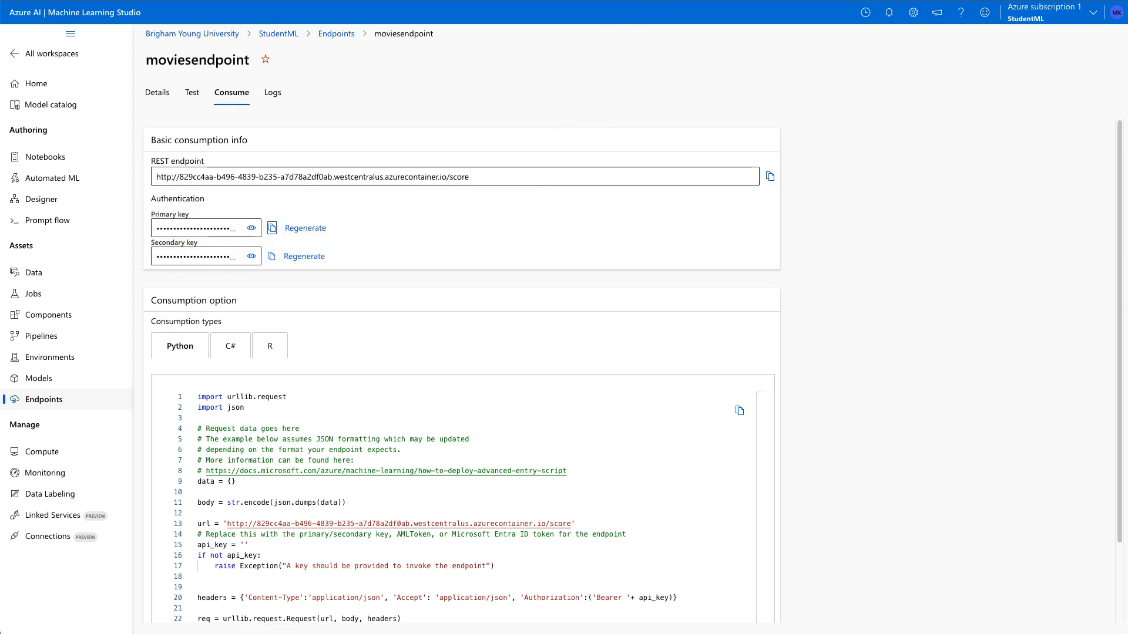
{"action": "key", "text": "super+Tab"}
{"action": "left_click", "coordinate": [296, 261]}
{"action": "key", "text": "super+v"}
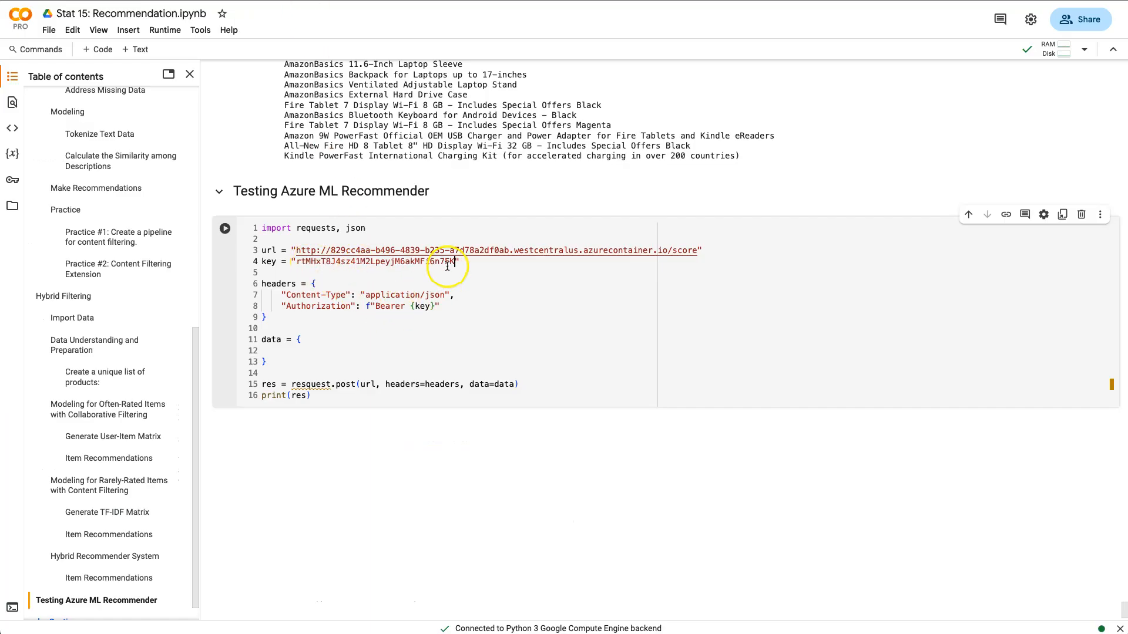
Step: Check the key value and the Content-Type and Authorization entries of the headers dictionary
{"action": "left_click_drag", "start_coordinate": [468, 263], "coordinate": [290, 263]}
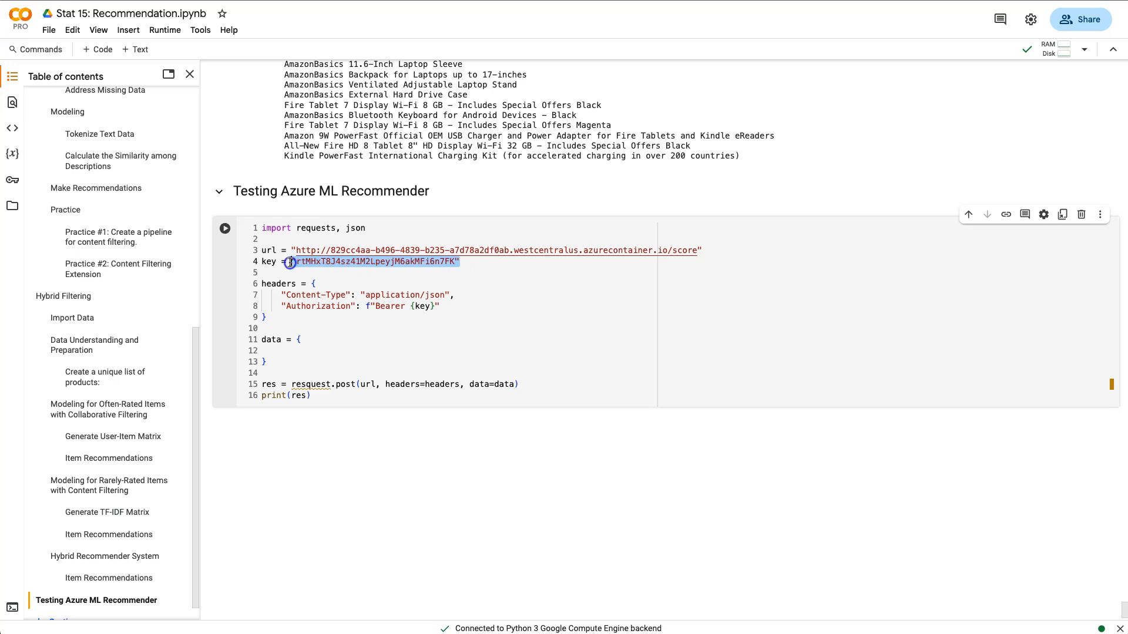
{"action": "left_click", "coordinate": [480, 265]}
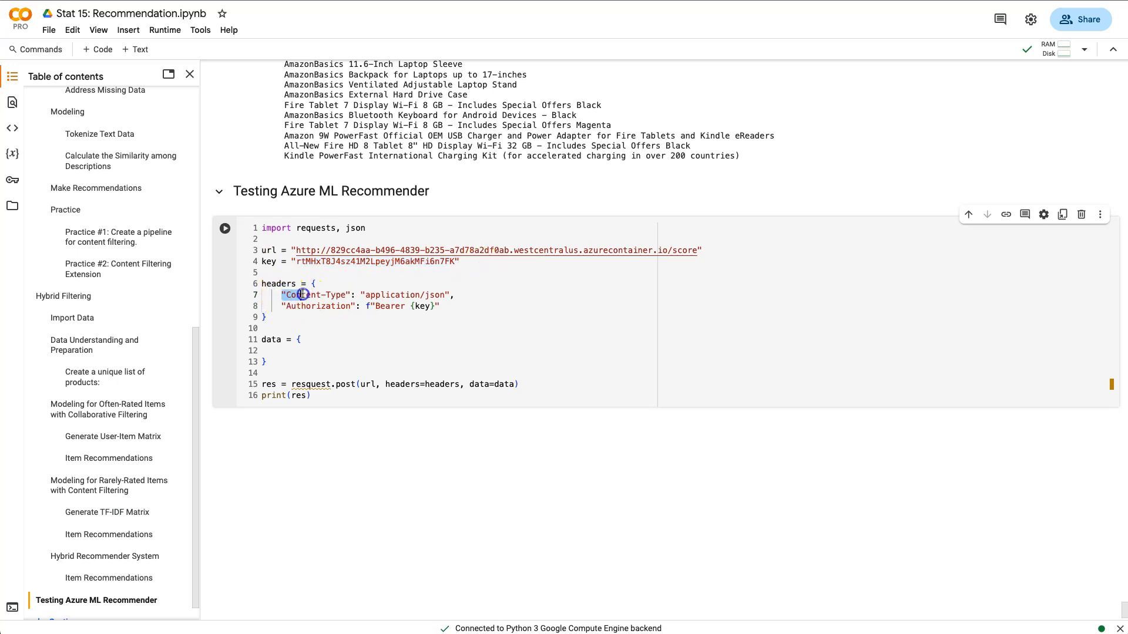
{"action": "left_click", "coordinate": [459, 296]}
{"action": "double_click", "coordinate": [321, 310]}
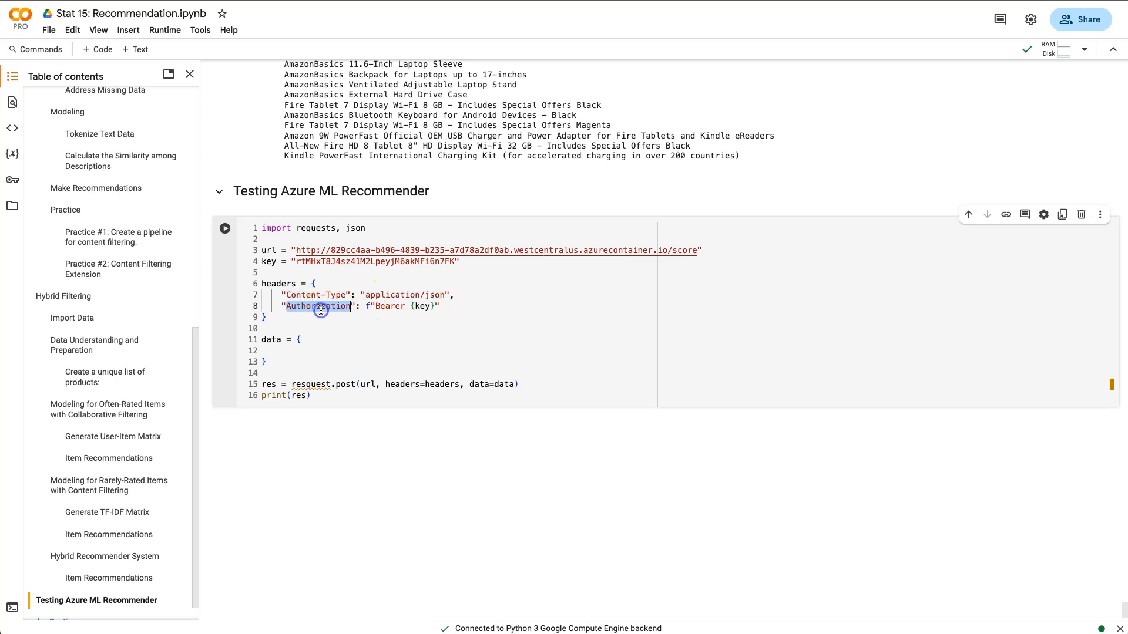
{"action": "double_click", "coordinate": [390, 307]}
{"action": "left_click_drag", "start_coordinate": [306, 261], "coordinate": [424, 261]}
Step: Correct resquest to request in the post call and place the cursor inside the empty data dictionary
{"action": "left_click", "coordinate": [305, 383]}
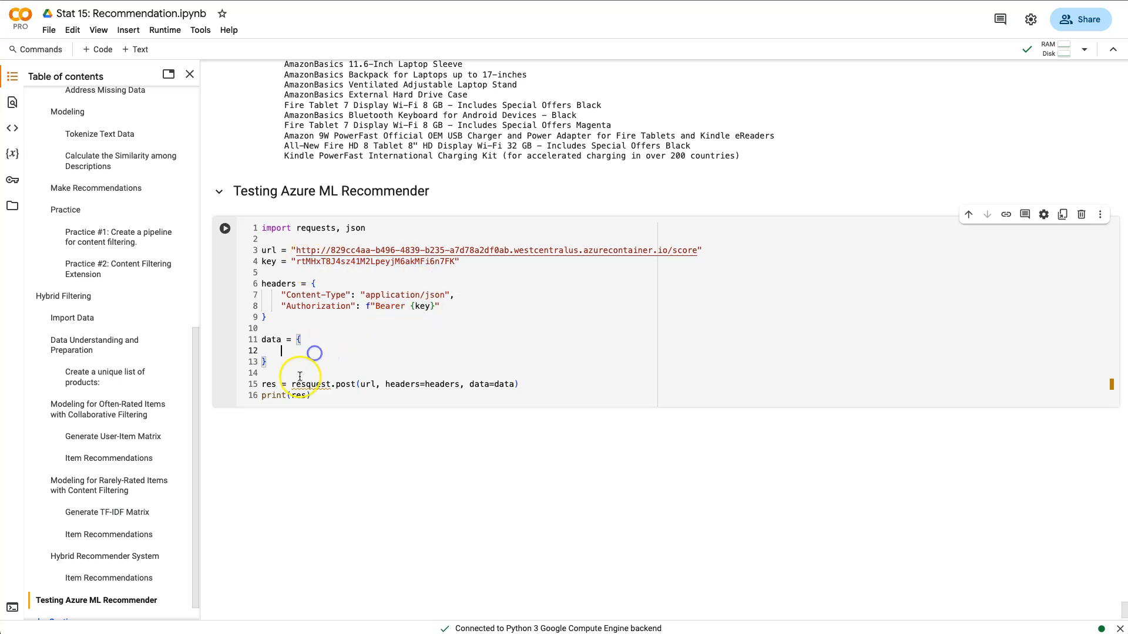
{"action": "key", "text": "BackSpace"}
{"action": "left_click", "coordinate": [329, 354]}
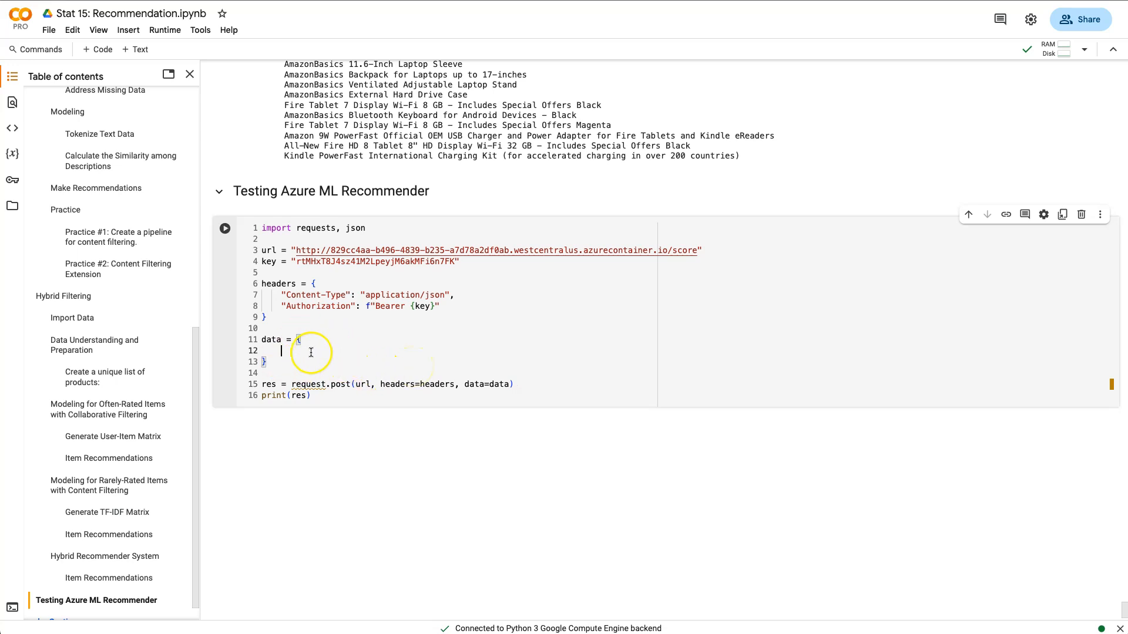
Step: Switch to Azure ML Studio and examine the Python consumption sample for its data payload and the documentation link on its format
{"action": "key", "text": "ctrl+Tab"}
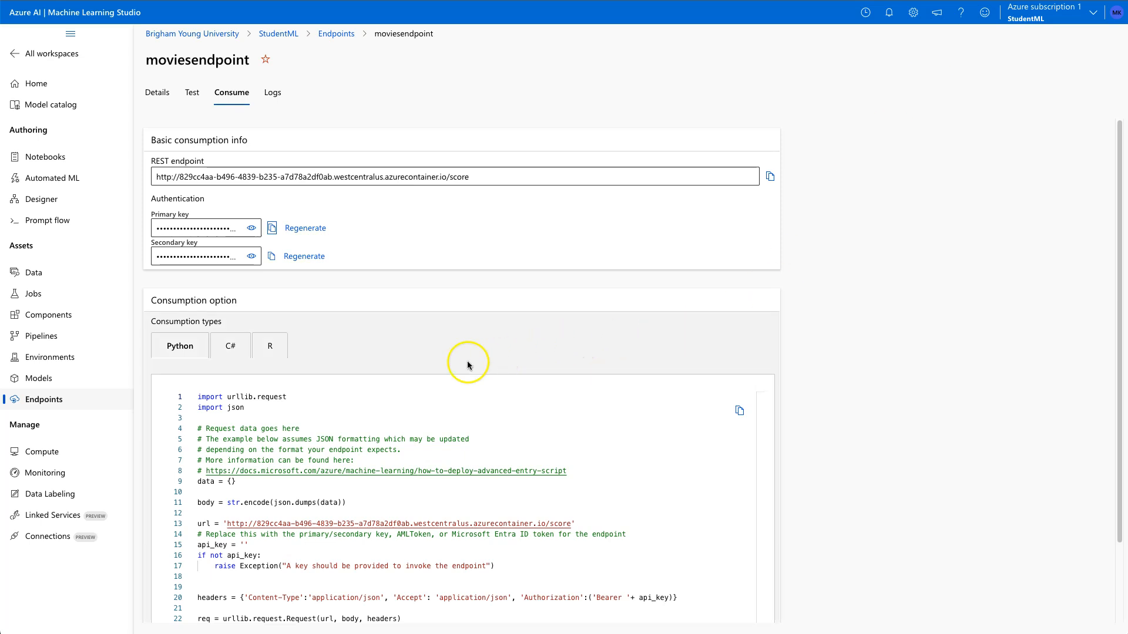
{"action": "scroll", "coordinate": [315, 414], "scroll_direction": "down", "scroll_amount": 2}
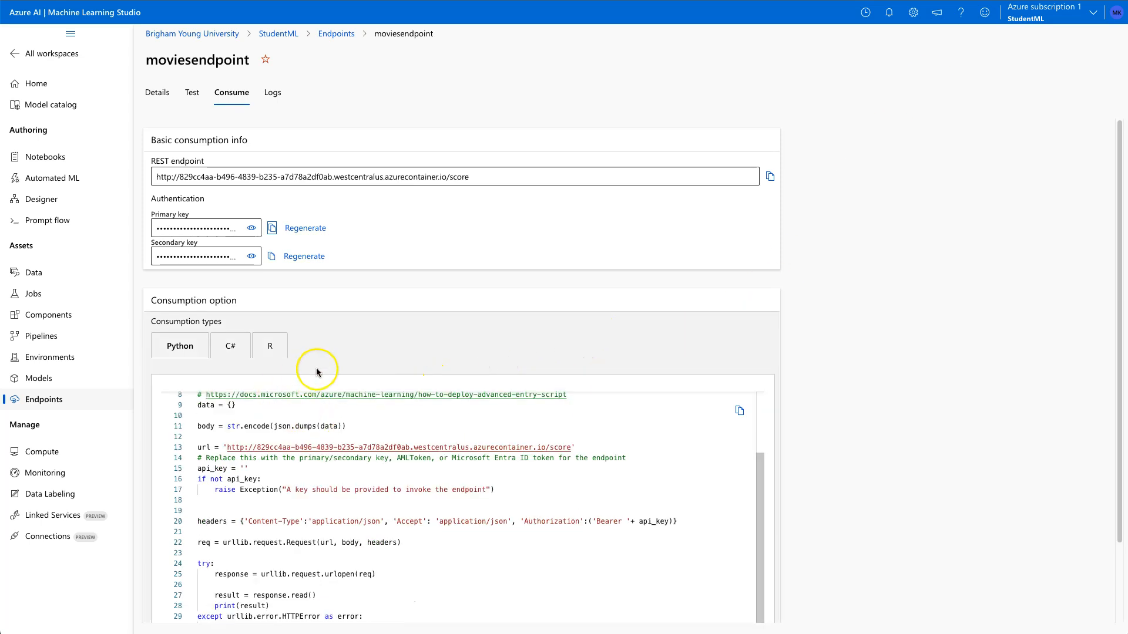
{"action": "scroll", "coordinate": [282, 428], "scroll_direction": "down", "scroll_amount": 2}
{"action": "scroll", "coordinate": [343, 440], "scroll_direction": "up", "scroll_amount": 2}
{"action": "scroll", "coordinate": [343, 443], "scroll_direction": "down", "scroll_amount": 3}
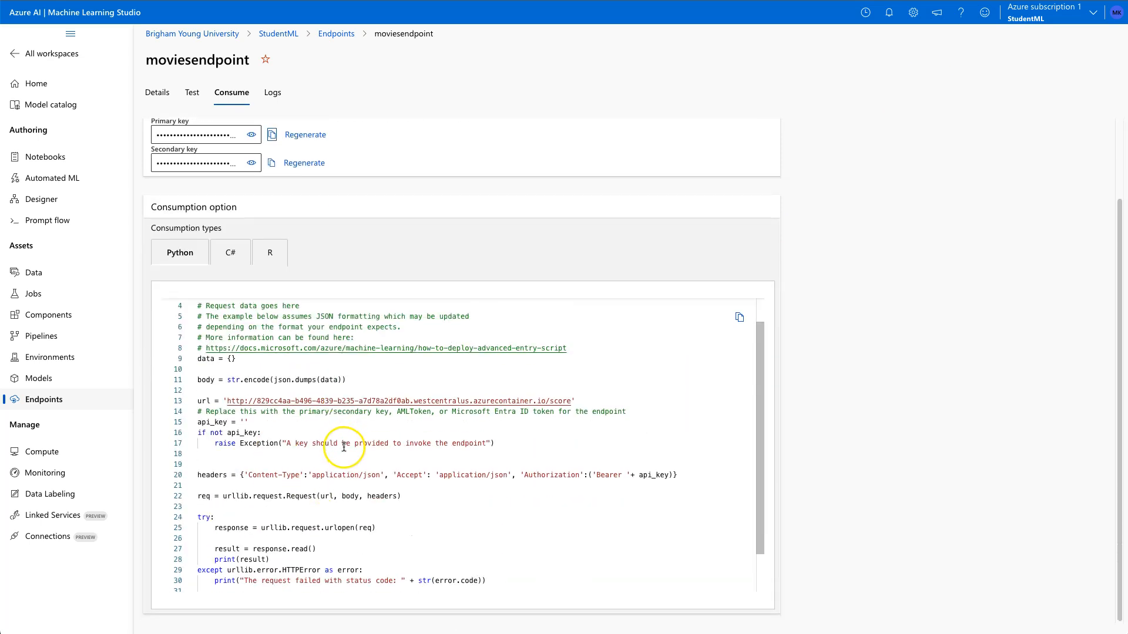
{"action": "scroll", "coordinate": [338, 438], "scroll_direction": "up", "scroll_amount": 1}
{"action": "scroll", "coordinate": [335, 435], "scroll_direction": "up", "scroll_amount": 2}
{"action": "left_click_drag", "start_coordinate": [237, 388], "coordinate": [207, 389]}
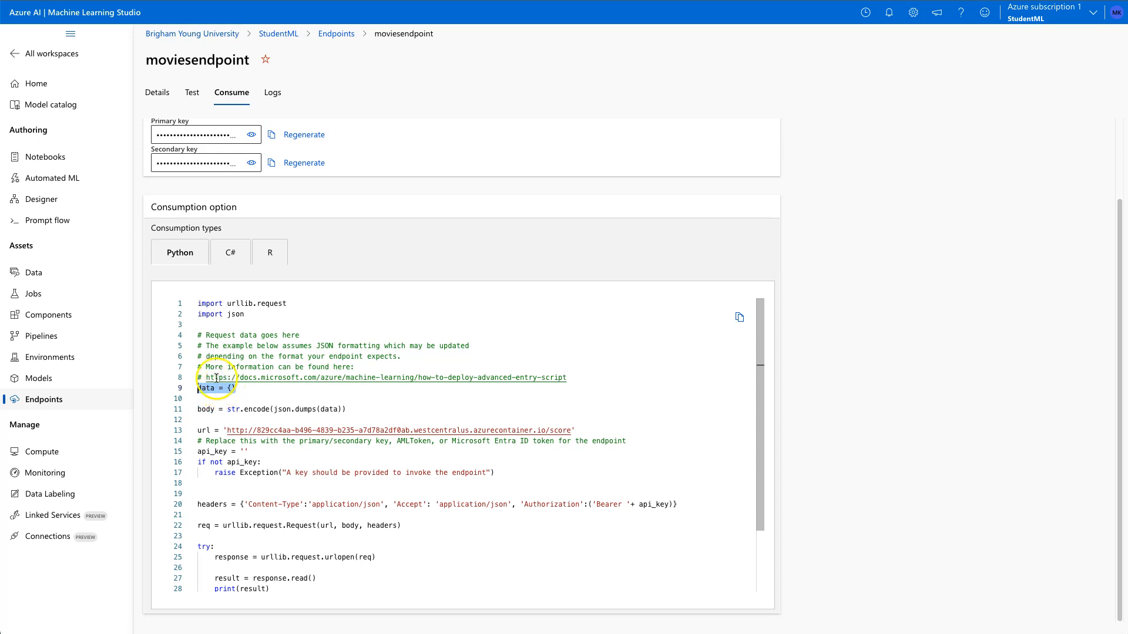
{"action": "left_click_drag", "start_coordinate": [206, 379], "coordinate": [563, 375]}
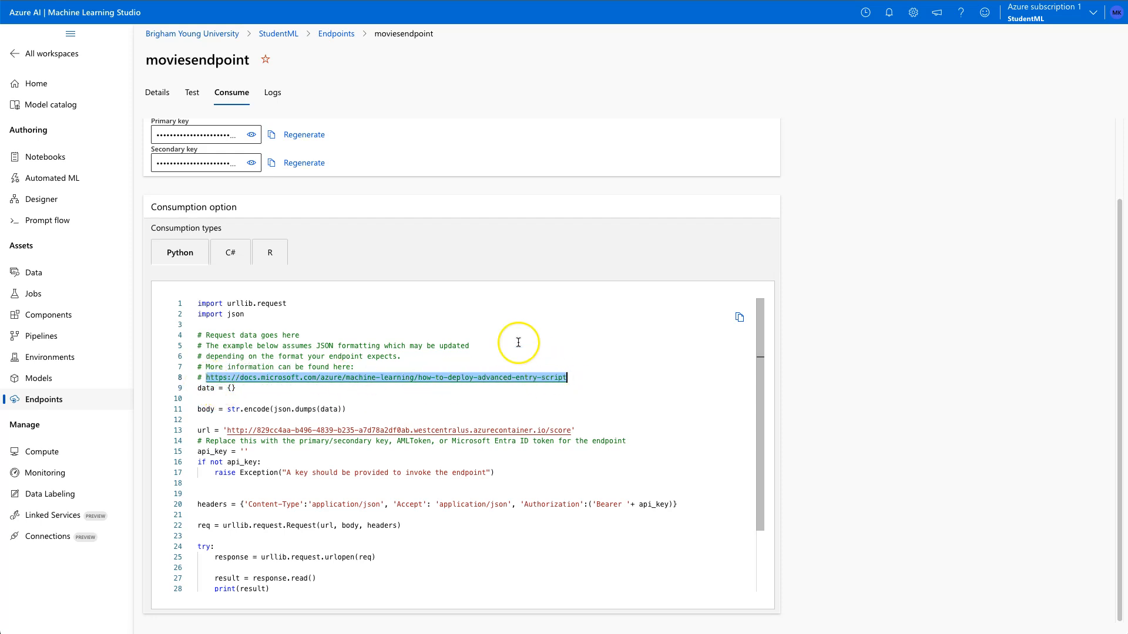
{"action": "scroll", "coordinate": [365, 285], "scroll_direction": "up", "scroll_amount": 2}
Step: Open the Swagger URI from the moviesendpoint details in a new browser tab and pretty-print its JSON
{"action": "left_click", "coordinate": [158, 94]}
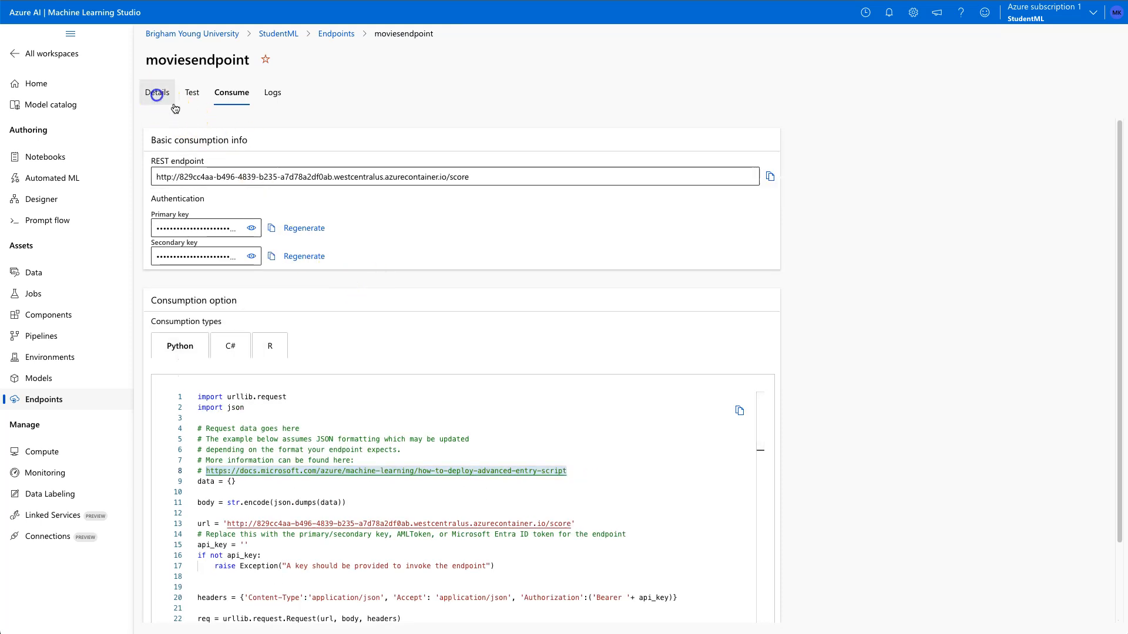
{"action": "left_click_drag", "start_coordinate": [157, 514], "coordinate": [564, 519]}
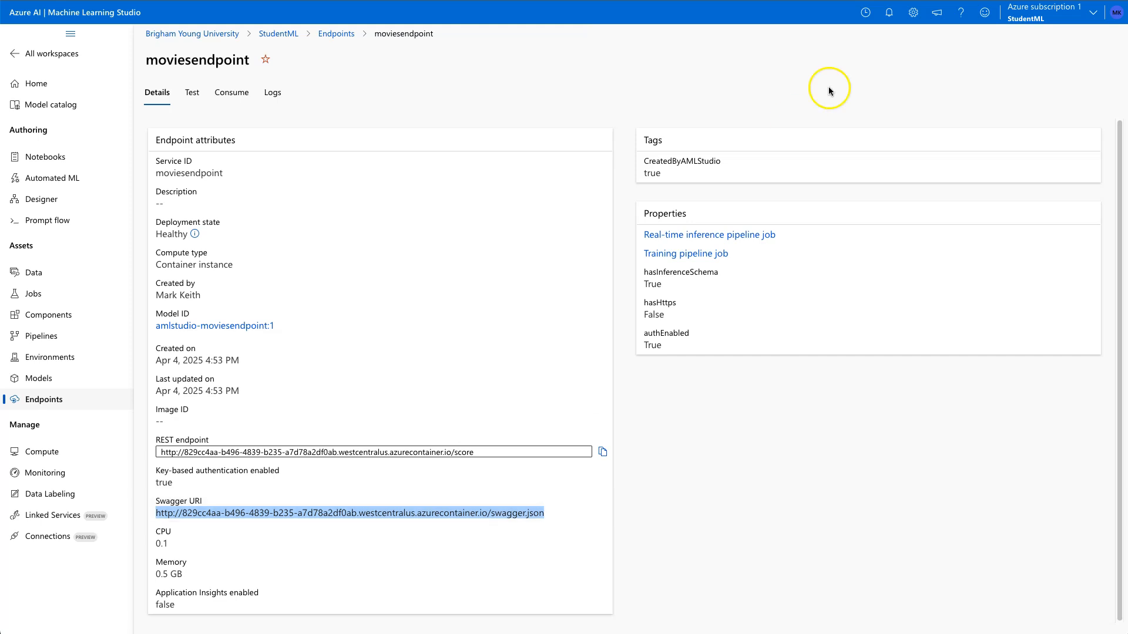
{"action": "key", "text": "ctrl+c"}
{"action": "key", "text": "ctrl+t"}
{"action": "key", "text": "ctrl+v"}
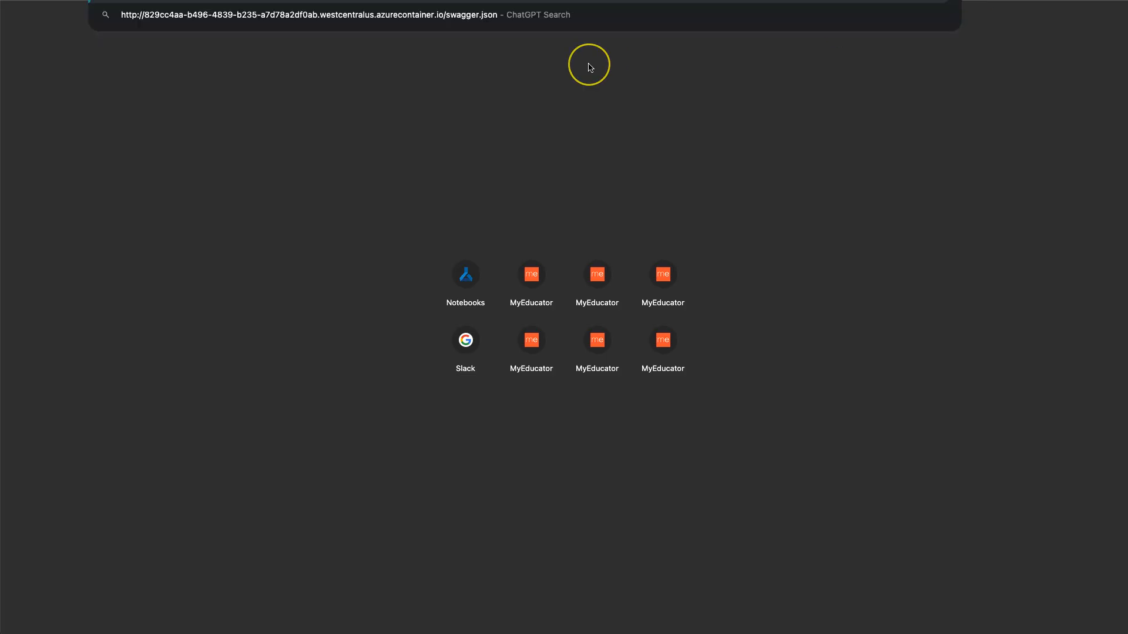
{"action": "key", "text": "Return"}
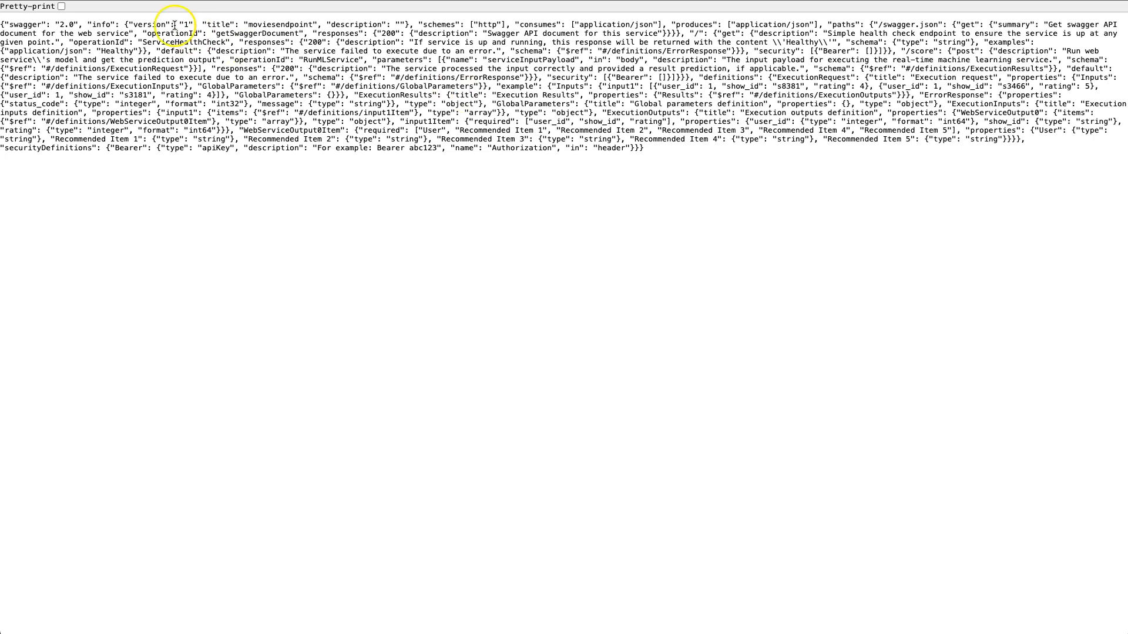
{"action": "left_click", "coordinate": [62, 7]}
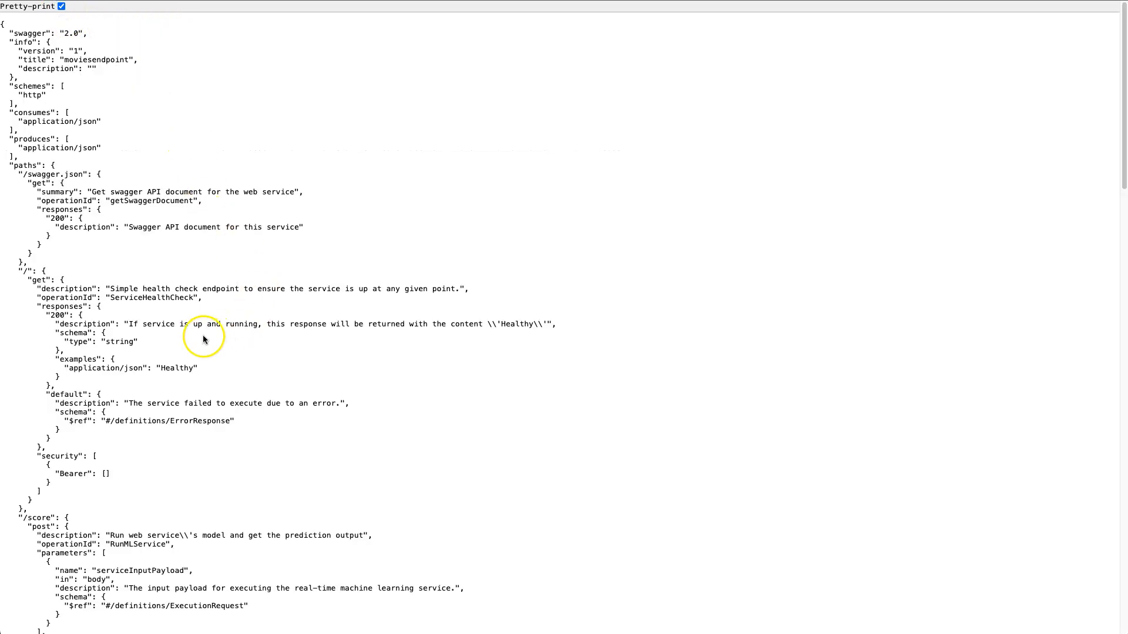
Step: Enlarge the Swagger JSON and copy the Inputs block, without GlobalParameters, from the ExecutionRequest example
{"action": "key", "text": "ctrl+plus"}
{"action": "key", "text": "ctrl+plus"}
{"action": "key", "text": "ctrl+plus"}
{"action": "key", "text": "ctrl+plus"}
{"action": "key", "text": "ctrl+plus"}
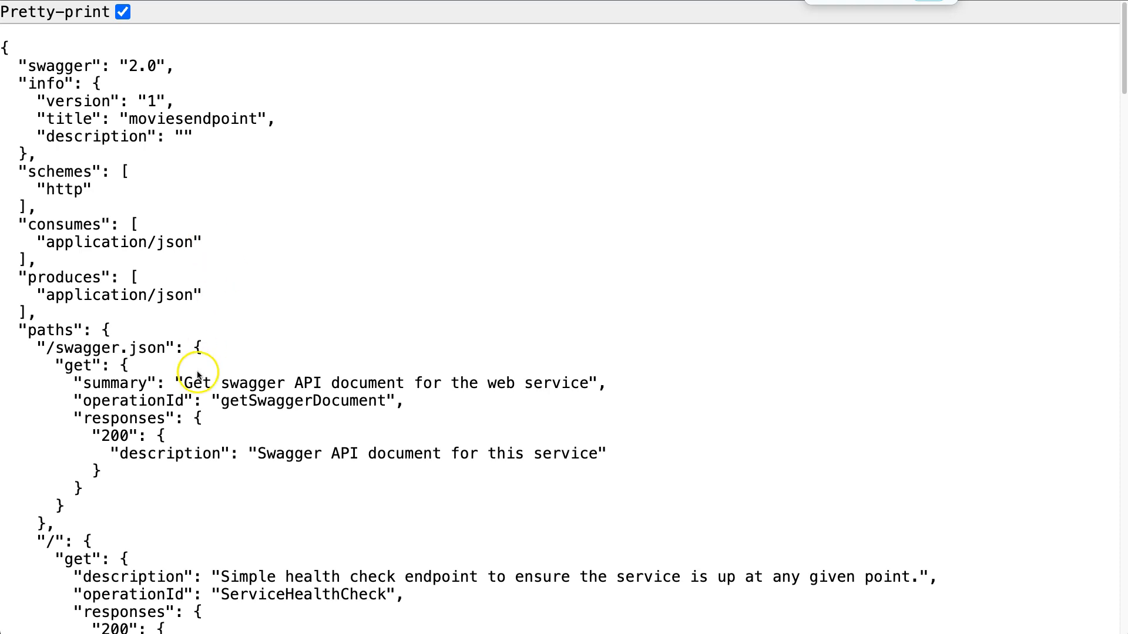
{"action": "scroll", "coordinate": [197, 376], "scroll_direction": "down", "scroll_amount": 15}
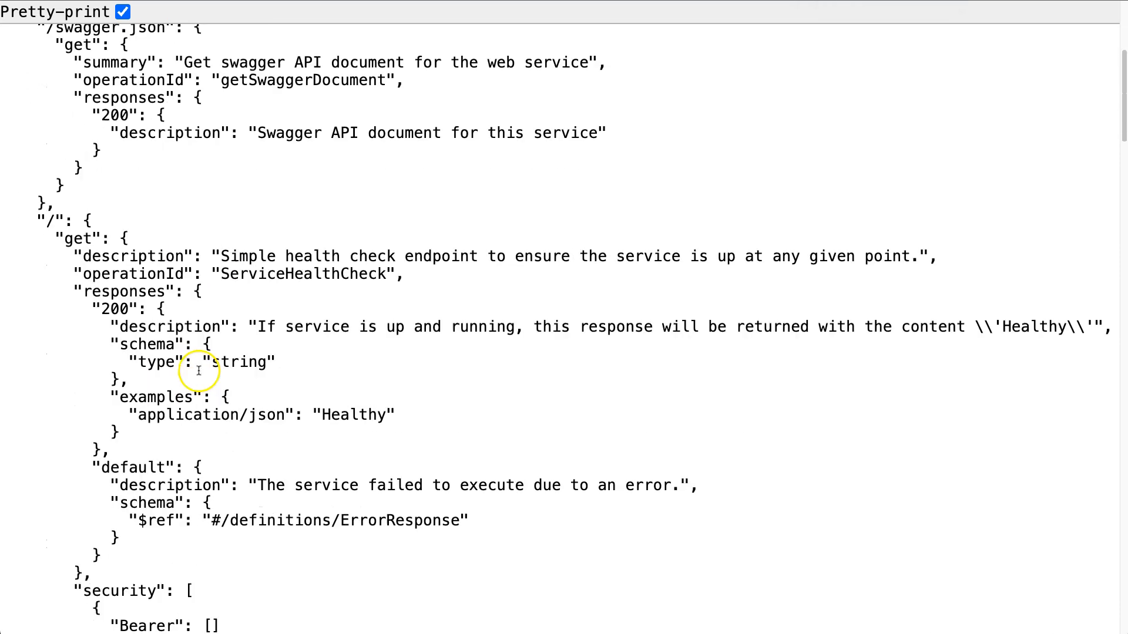
{"action": "scroll", "coordinate": [196, 369], "scroll_direction": "down", "scroll_amount": 3}
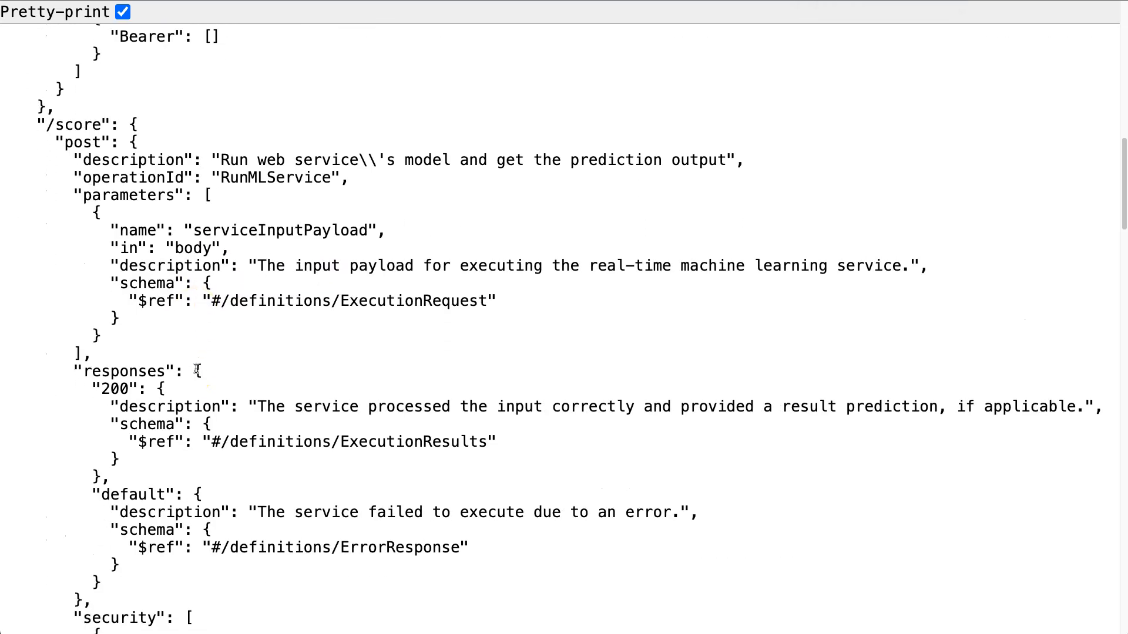
{"action": "scroll", "coordinate": [195, 368], "scroll_direction": "down", "scroll_amount": 14}
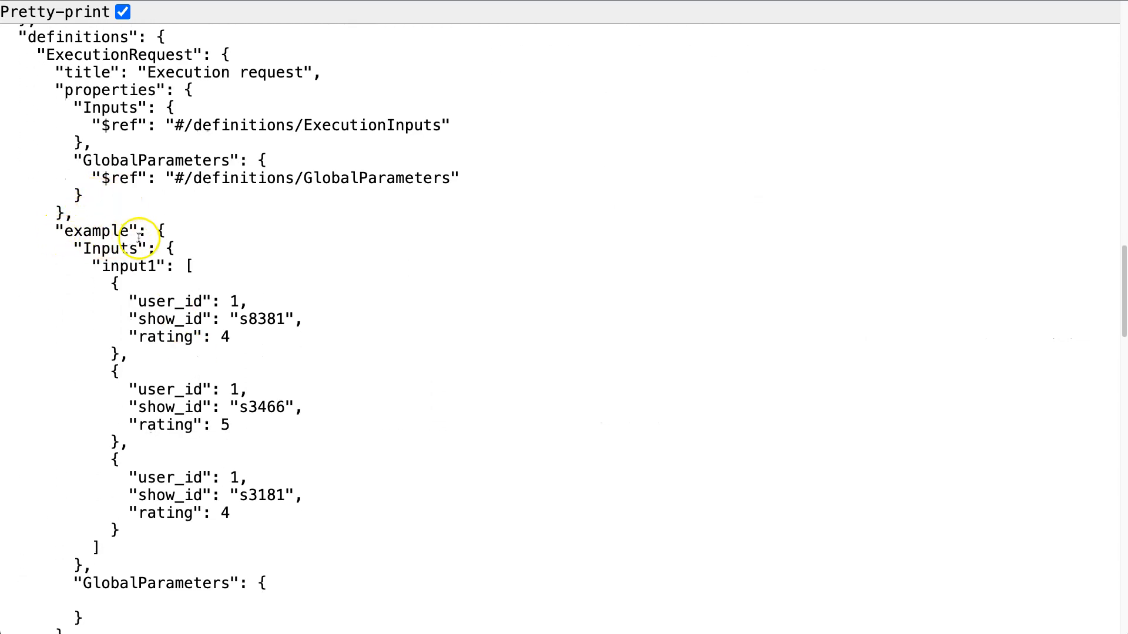
{"action": "left_click_drag", "start_coordinate": [75, 247], "coordinate": [84, 527]}
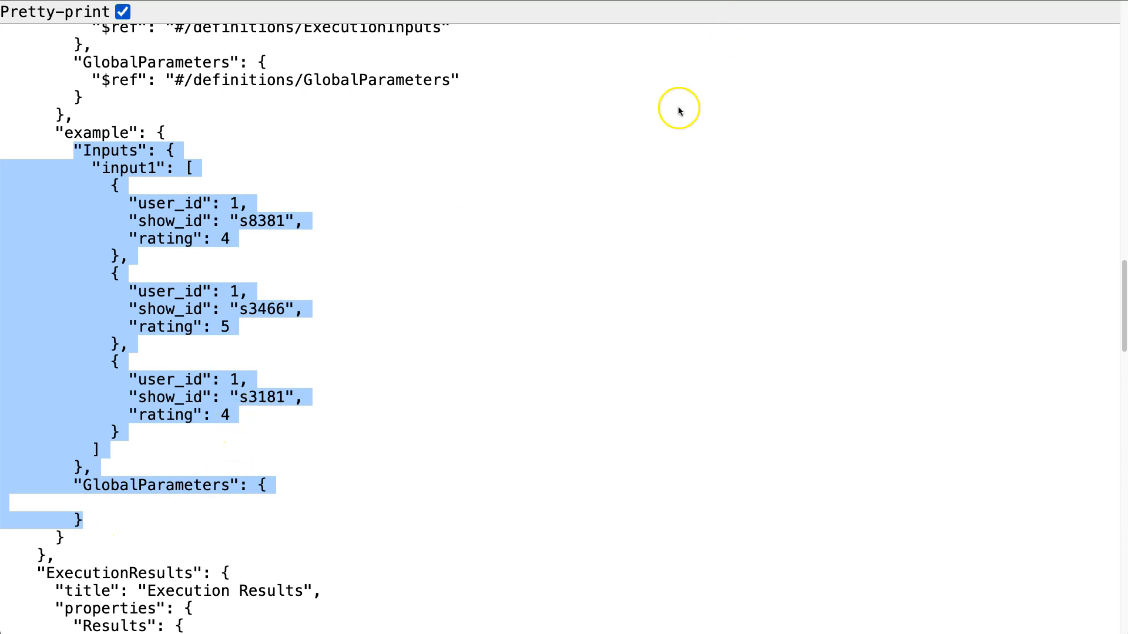
{"action": "left_click", "coordinate": [83, 491]}
{"action": "left_click_drag", "start_coordinate": [83, 469], "coordinate": [68, 158]}
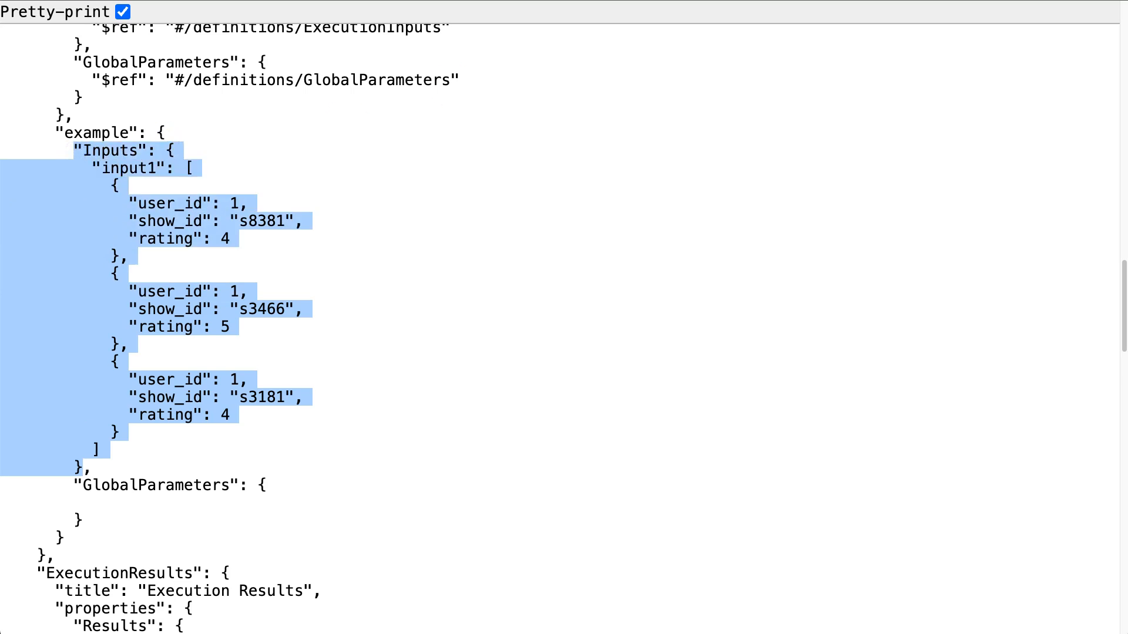
Step: Switch to the Colab notebook, paste the Inputs block into the data dictionary and outdent it by one level
{"action": "left_click", "coordinate": [224, 1]}
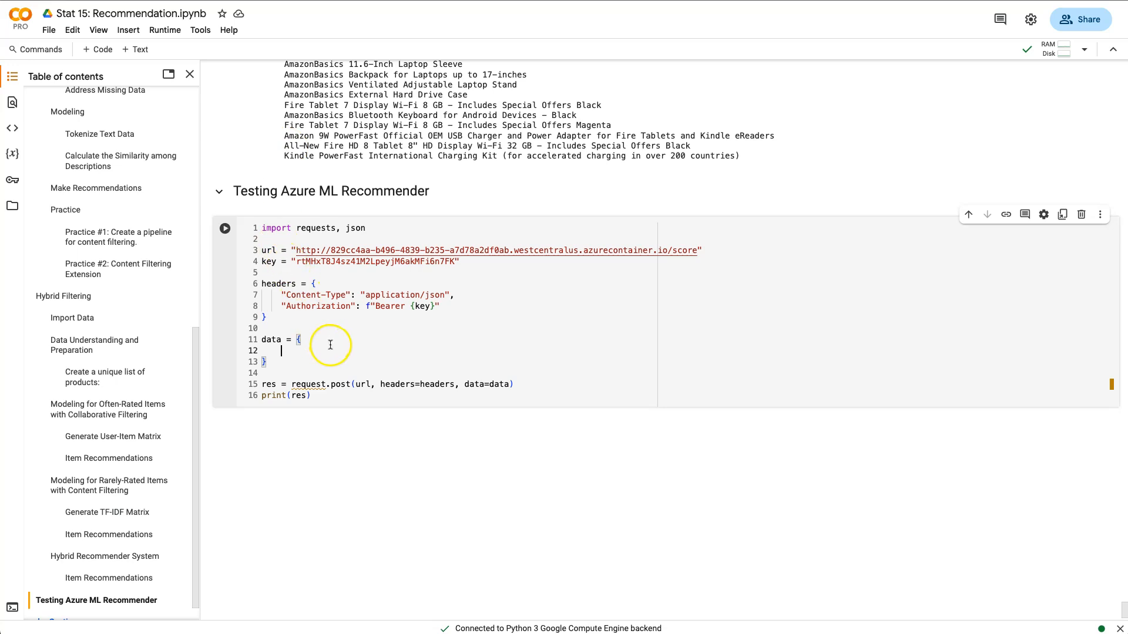
{"action": "key", "text": "super+v"}
{"action": "left_click_drag", "start_coordinate": [281, 352], "coordinate": [327, 556]}
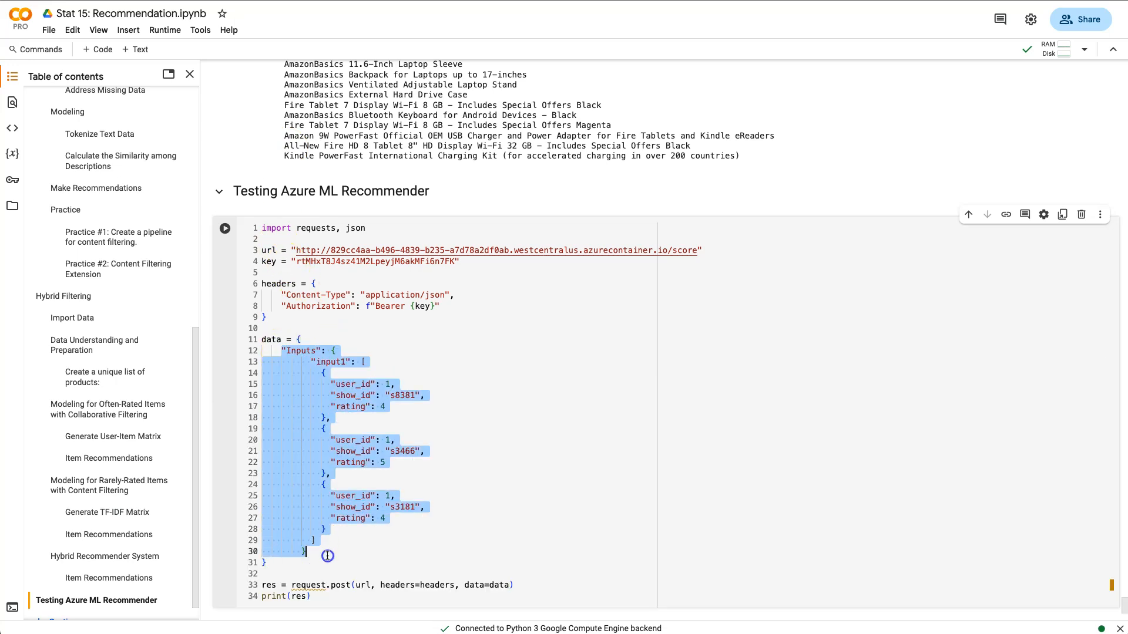
{"action": "key", "text": "shift+Tab"}
{"action": "left_click", "coordinate": [329, 549]}
{"action": "left_click", "coordinate": [303, 356]}
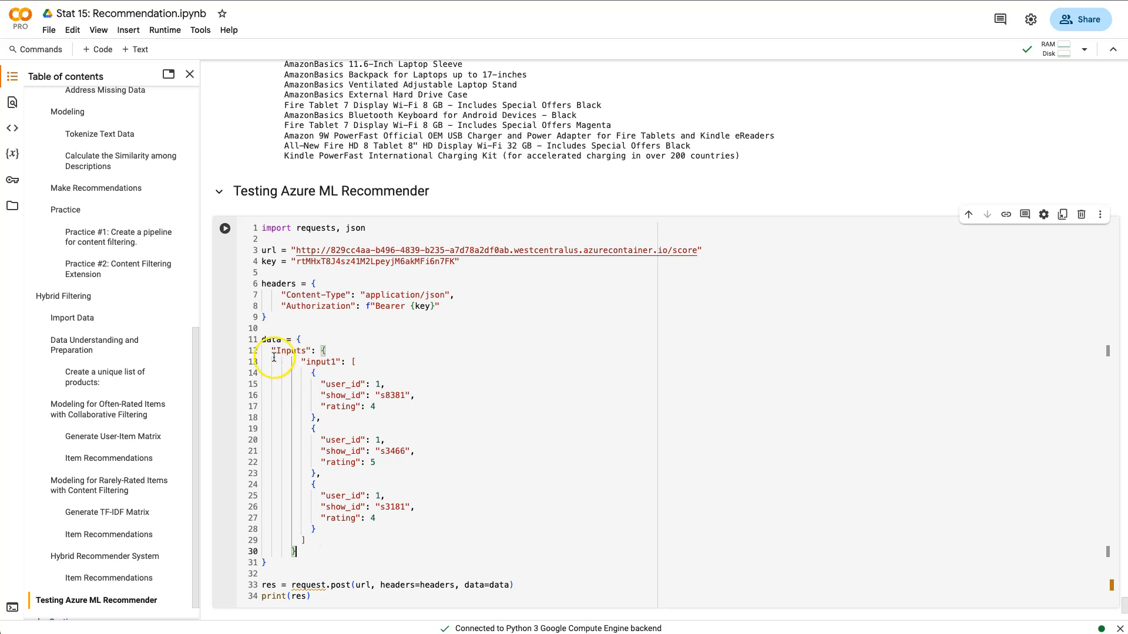
Step: Outdent the input1 list and its closing braces by two more levels so they nest evenly under Inputs
{"action": "left_click_drag", "start_coordinate": [302, 361], "coordinate": [317, 548]}
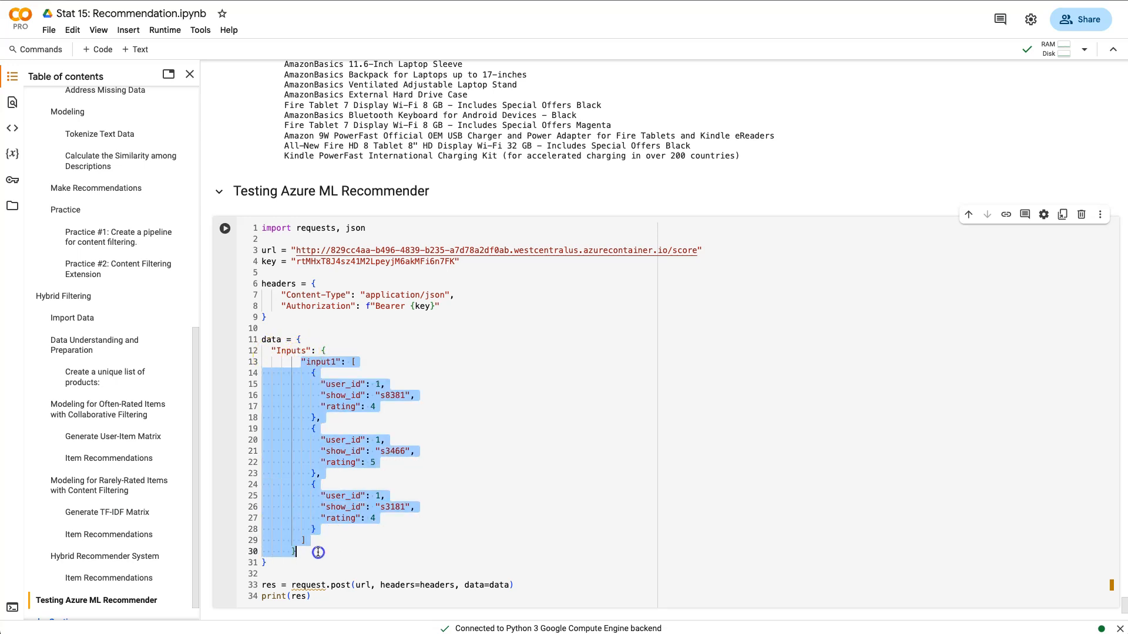
{"action": "key", "text": "shift+Tab"}
{"action": "key", "text": "shift+Tab"}
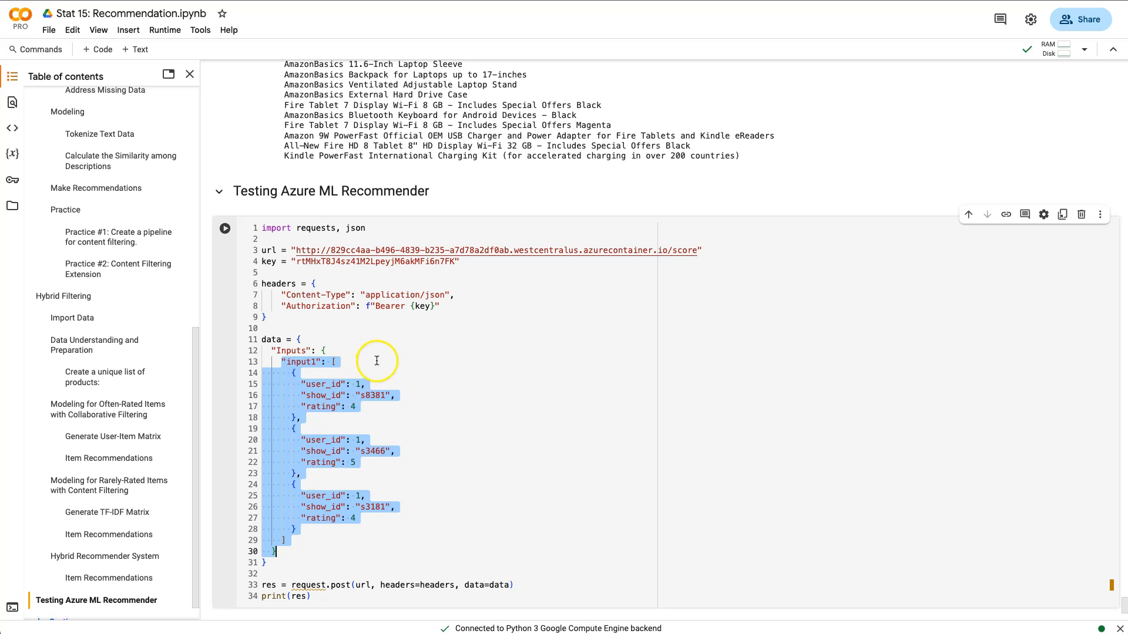
{"action": "left_click", "coordinate": [376, 361]}
{"action": "left_click", "coordinate": [289, 352]}
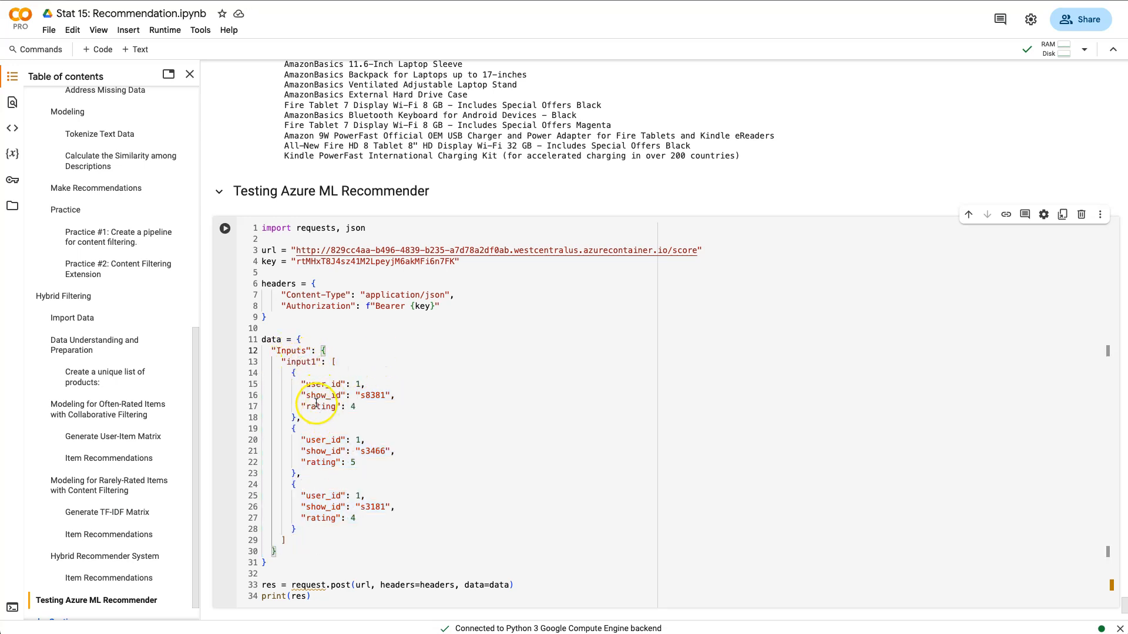
Step: Check the user_id, show_id and rating fields in the pasted payload, then in the Swagger JSON's example request
{"action": "double_click", "coordinate": [319, 384]}
{"action": "double_click", "coordinate": [320, 396]}
{"action": "double_click", "coordinate": [318, 406]}
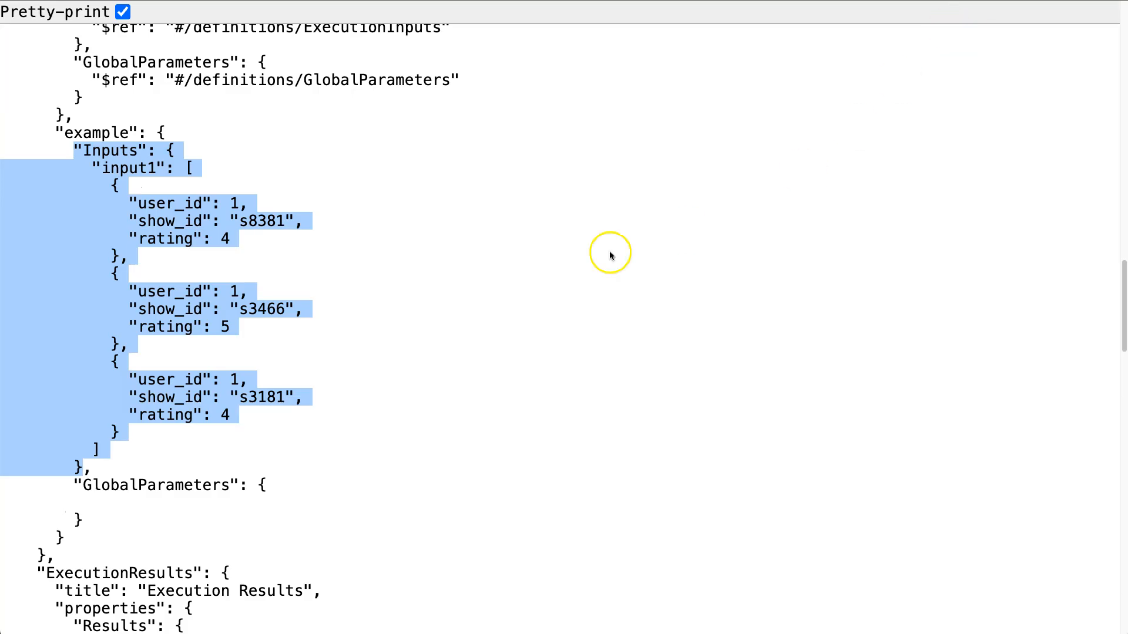
{"action": "left_click", "coordinate": [264, 332]}
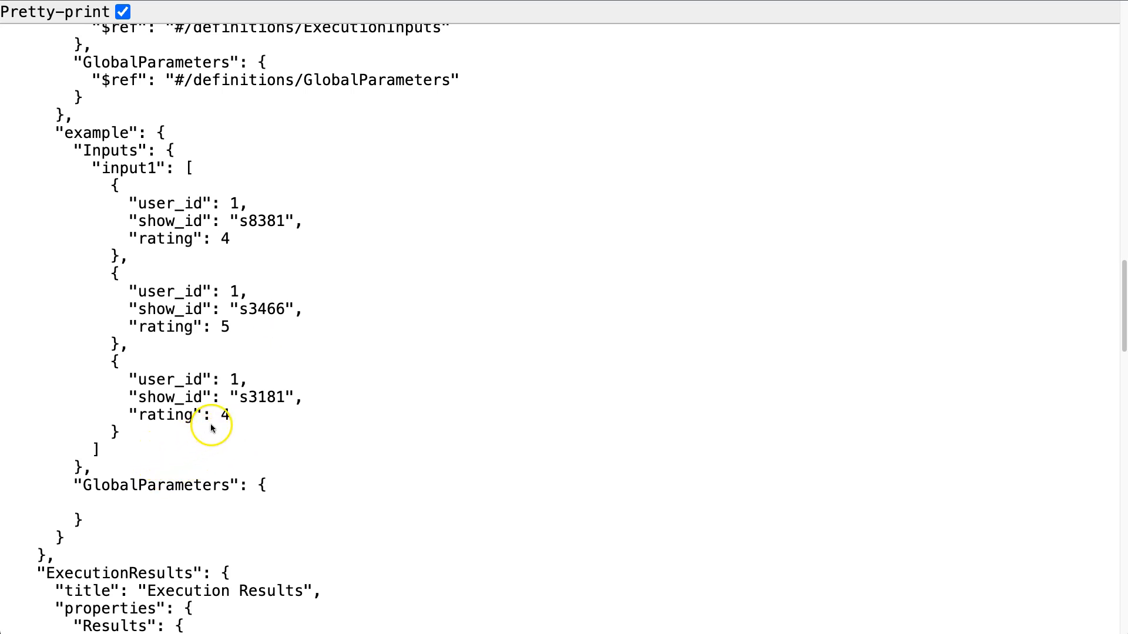
{"action": "scroll", "coordinate": [183, 462], "scroll_direction": "down", "scroll_amount": 6}
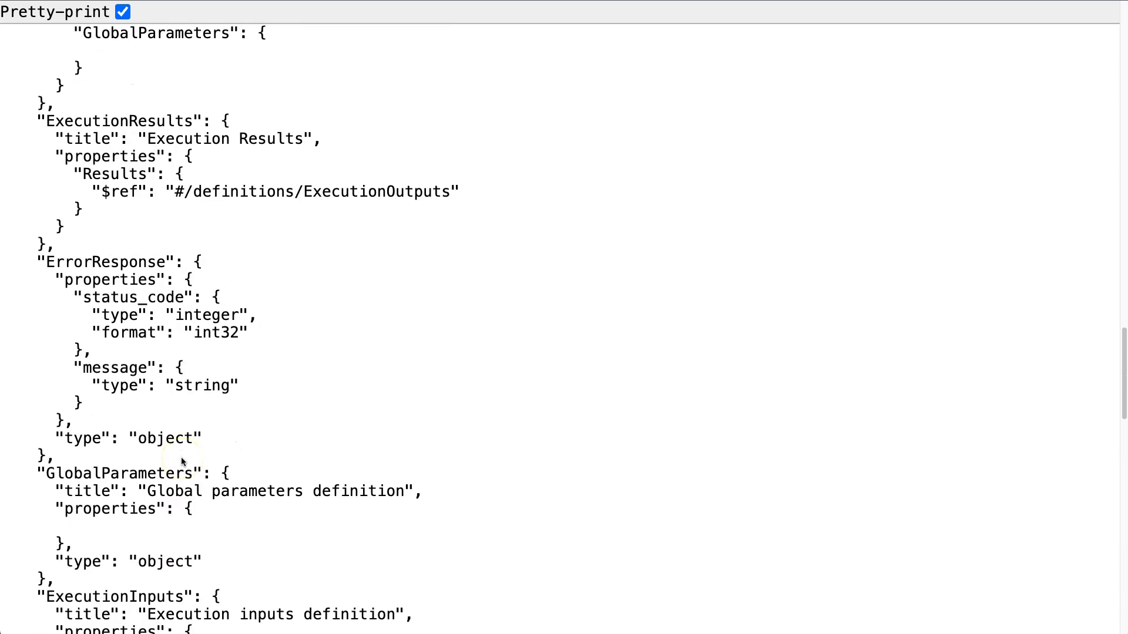
{"action": "scroll", "coordinate": [183, 461], "scroll_direction": "up", "scroll_amount": 8}
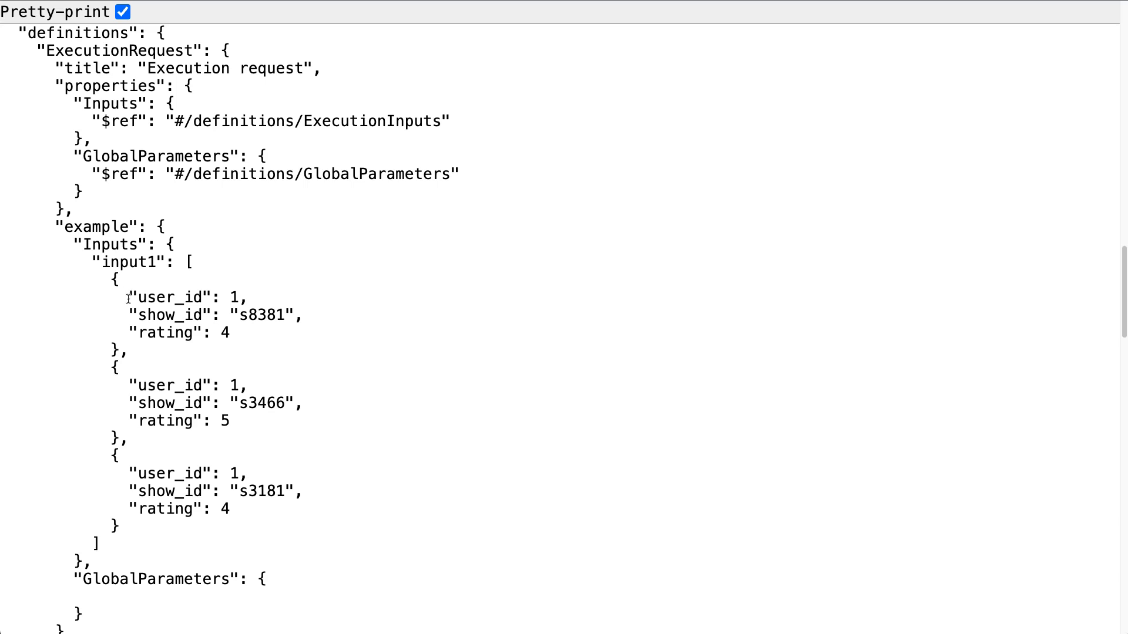
{"action": "left_click_drag", "start_coordinate": [120, 314], "coordinate": [250, 337]}
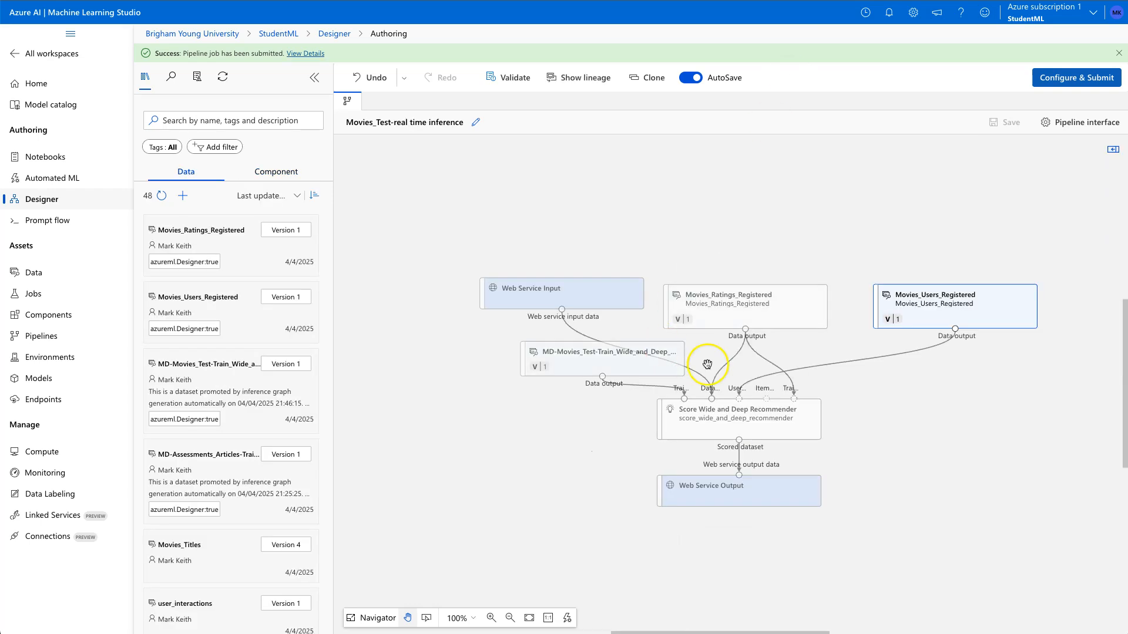
Step: Switch to the Movies_Test-real time inference pipeline in Azure ML Studio and inspect the Movies_Ratings_Registered and Movies_Users_Registered inputs
{"action": "left_click", "coordinate": [731, 295]}
{"action": "left_click", "coordinate": [938, 299]}
{"action": "left_click", "coordinate": [787, 304]}
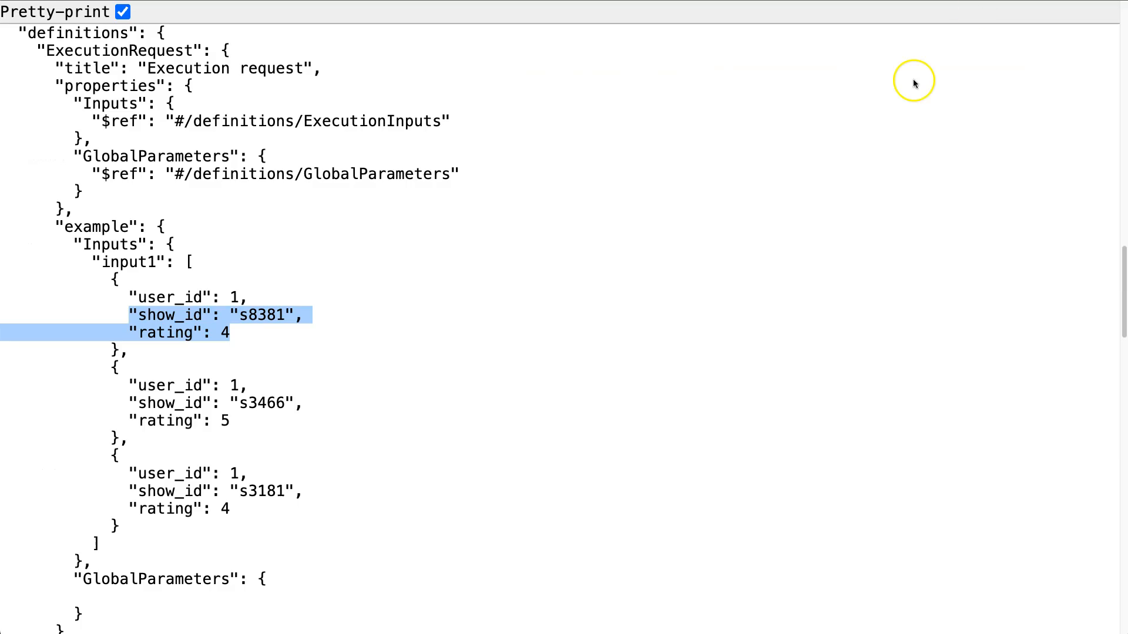
Step: Review the show_id and rating entries and the ExecutionInputs definition in the Swagger JSON, then the same entries in the Colab payload
{"action": "left_click", "coordinate": [240, 350]}
{"action": "left_click_drag", "start_coordinate": [240, 332], "coordinate": [2, 316]}
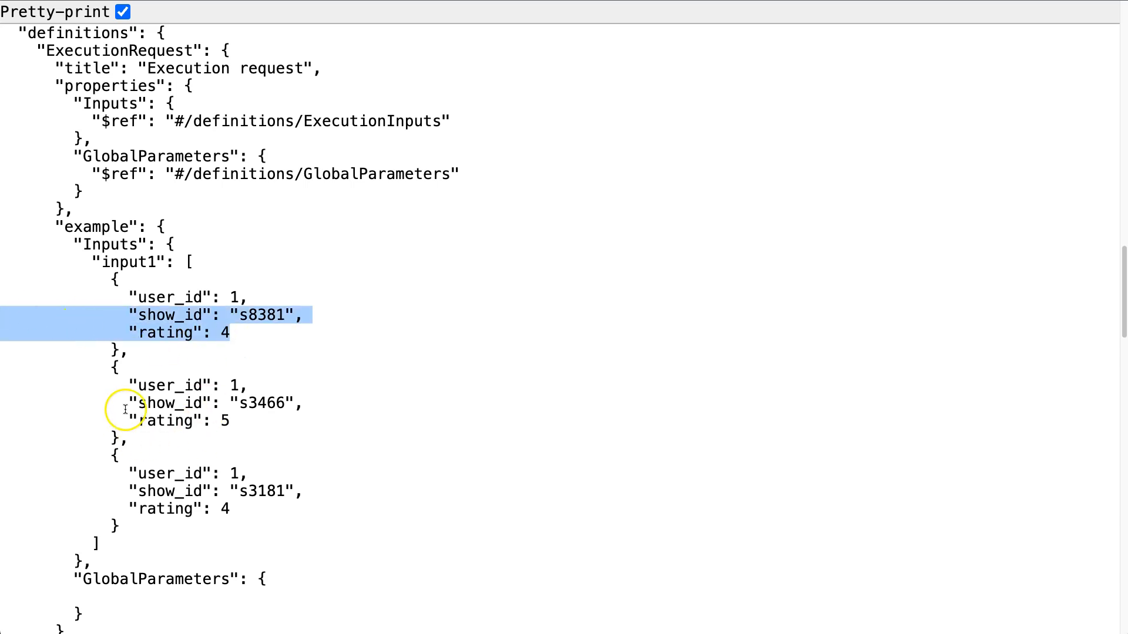
{"action": "left_click", "coordinate": [149, 313]}
{"action": "left_click_drag", "start_coordinate": [128, 313], "coordinate": [260, 336]}
{"action": "scroll", "coordinate": [240, 423], "scroll_direction": "down", "scroll_amount": 12}
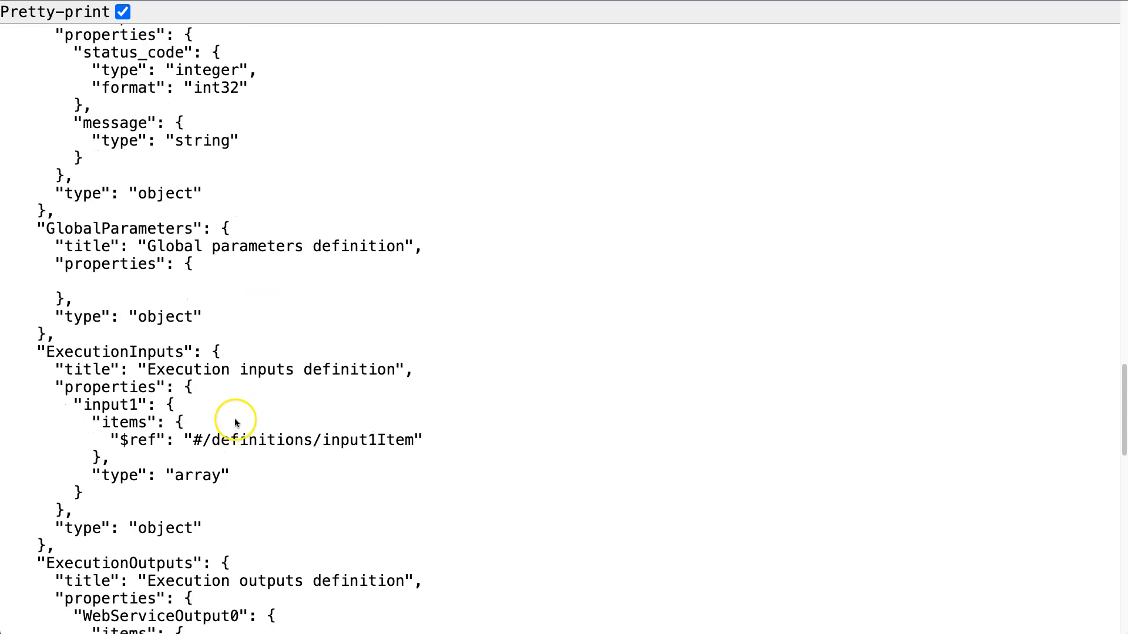
{"action": "scroll", "coordinate": [235, 422], "scroll_direction": "up", "scroll_amount": 15}
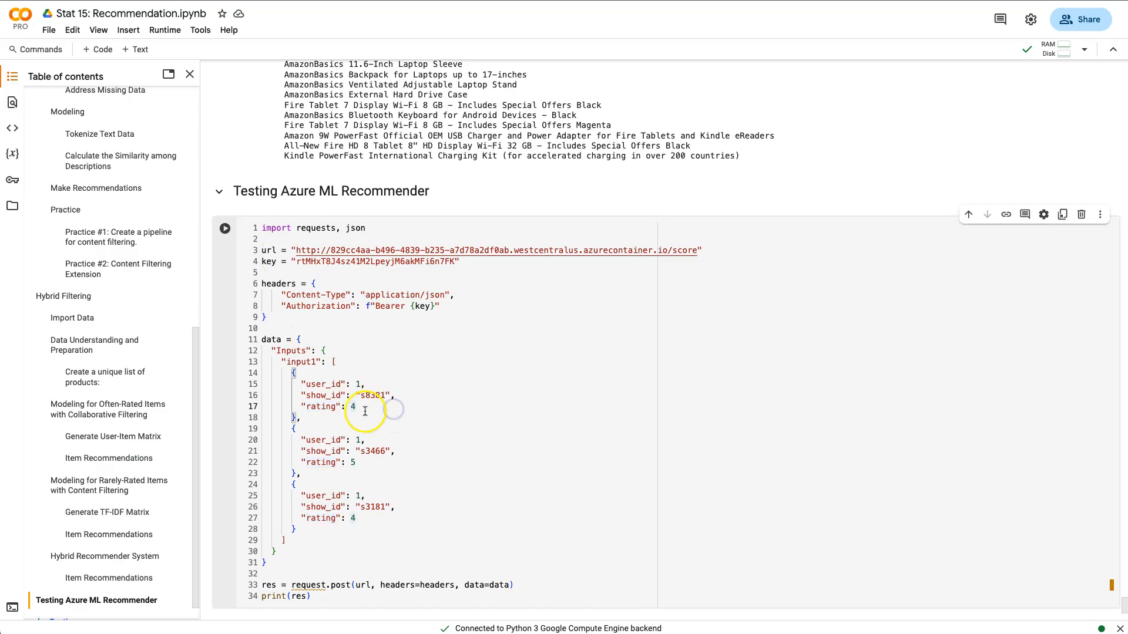
{"action": "left_click_drag", "start_coordinate": [360, 395], "coordinate": [356, 407]}
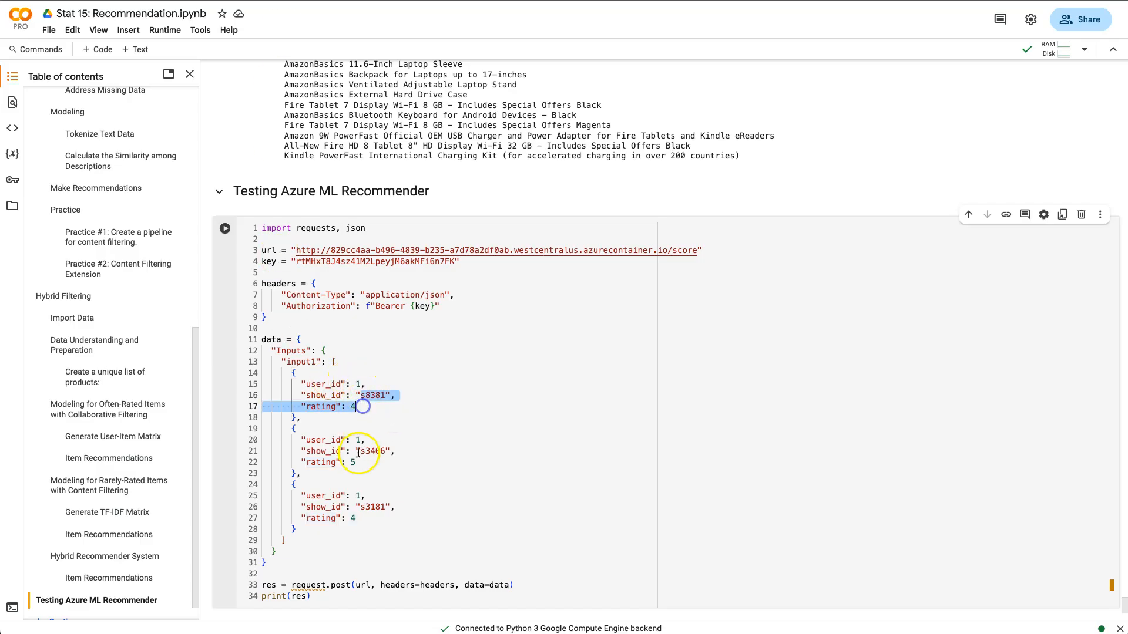
{"action": "left_click", "coordinate": [371, 498]}
Step: Correct request to requests in the post call and run the cell
{"action": "scroll", "coordinate": [315, 568], "scroll_direction": "down", "scroll_amount": 1}
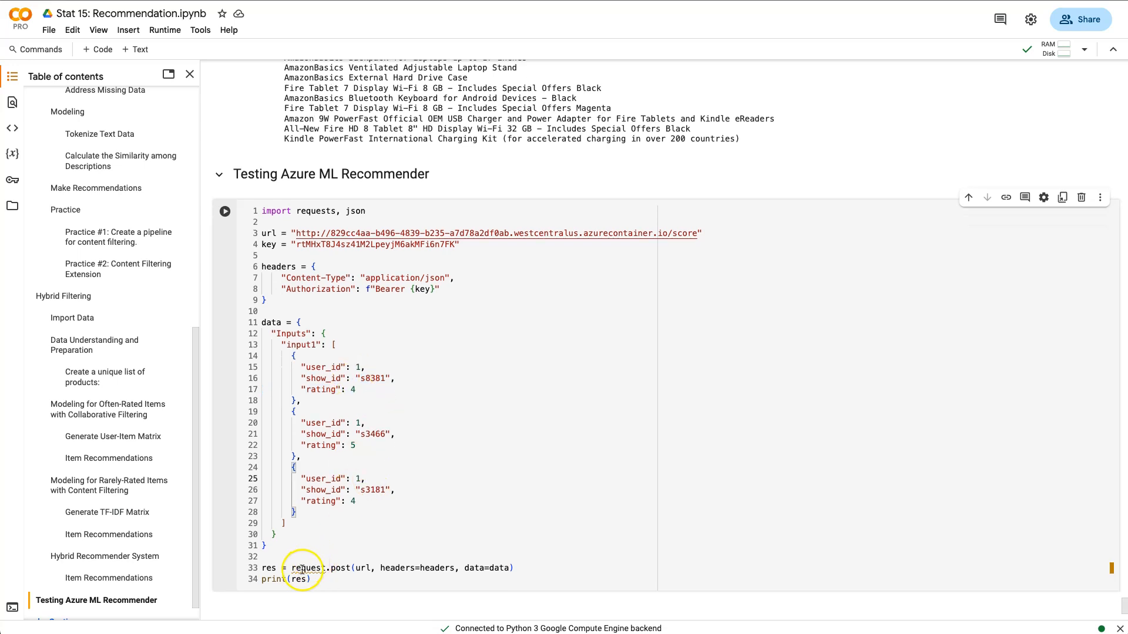
{"action": "left_click", "coordinate": [327, 568]}
{"action": "type", "text": "s"}
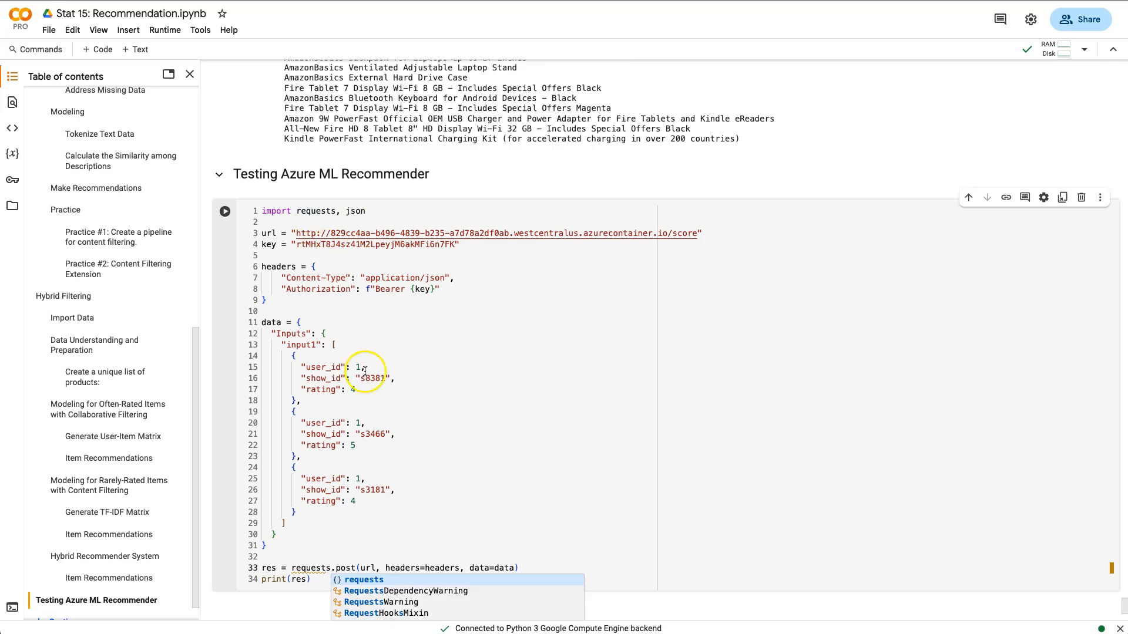
{"action": "left_click", "coordinate": [423, 495]}
{"action": "key", "text": "shift+Return"}
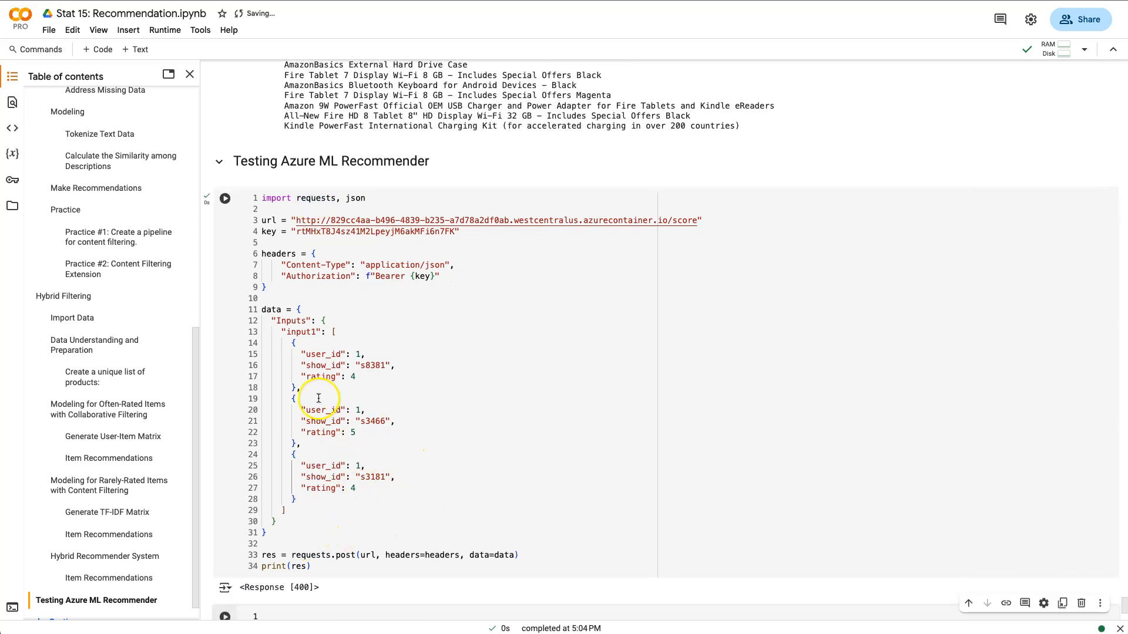
Step: Wrap the post call's data argument value in json.dumps() so it reads json.dumps(data)
{"action": "double_click", "coordinate": [504, 554]}
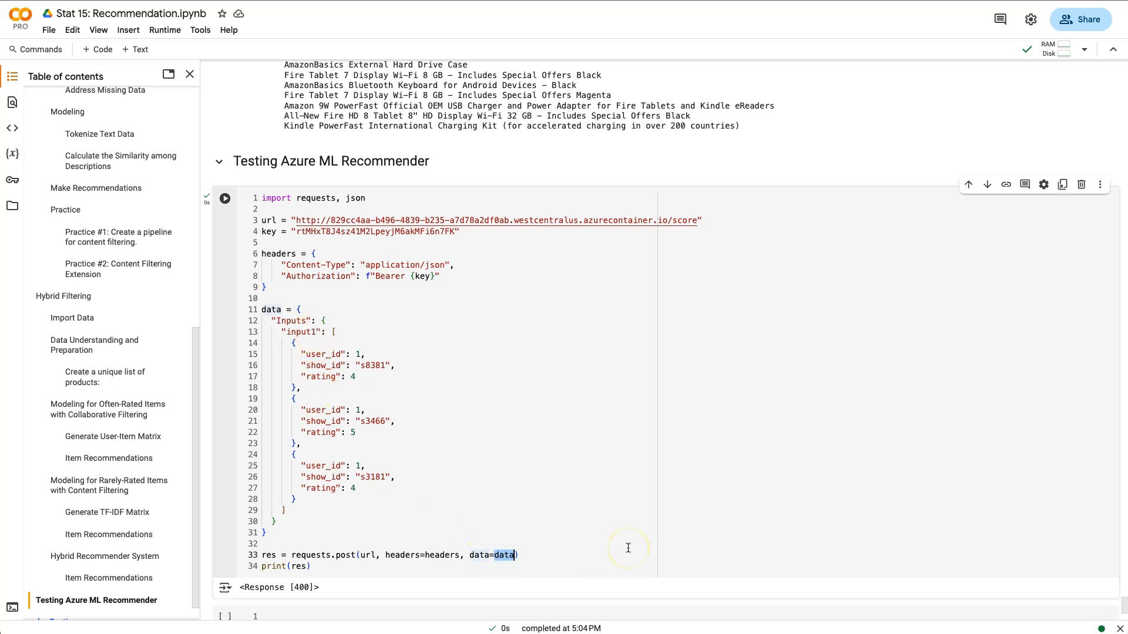
{"action": "type", "text": "json.dumps"}
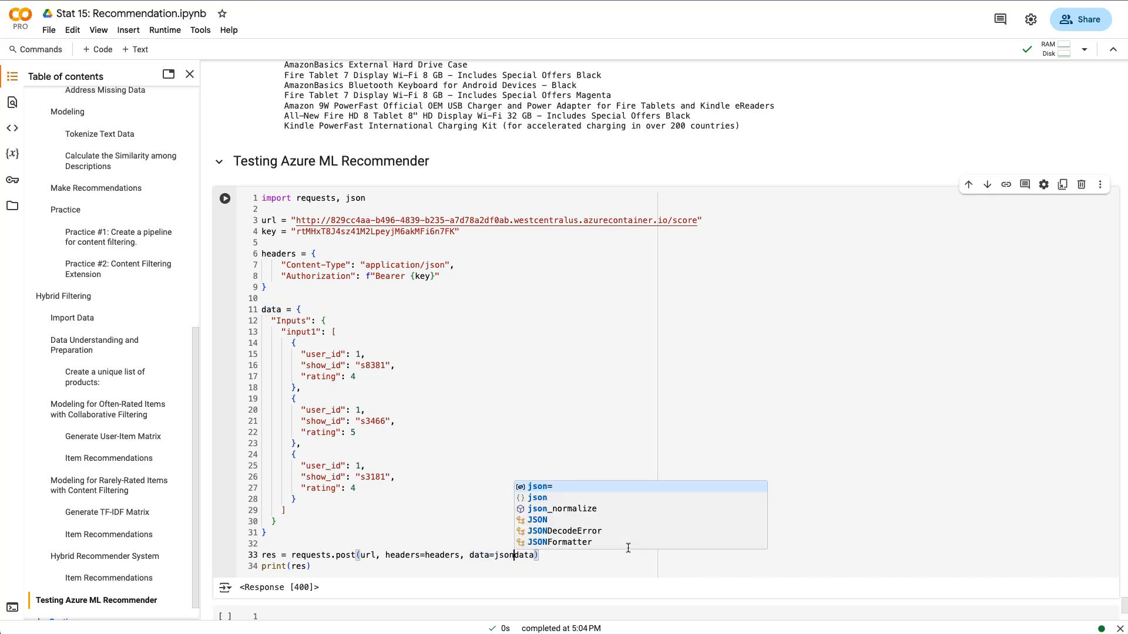
{"action": "type", "text": "("}
{"action": "key", "text": "alt+Right"}
{"action": "type", "text": ")"}
Step: Wrap json.dumps(data) in str.encode() within the post call and rerun the cell
{"action": "key", "text": "alt+Left"}
{"action": "key", "text": "alt+Left"}
{"action": "key", "text": "alt+Left"}
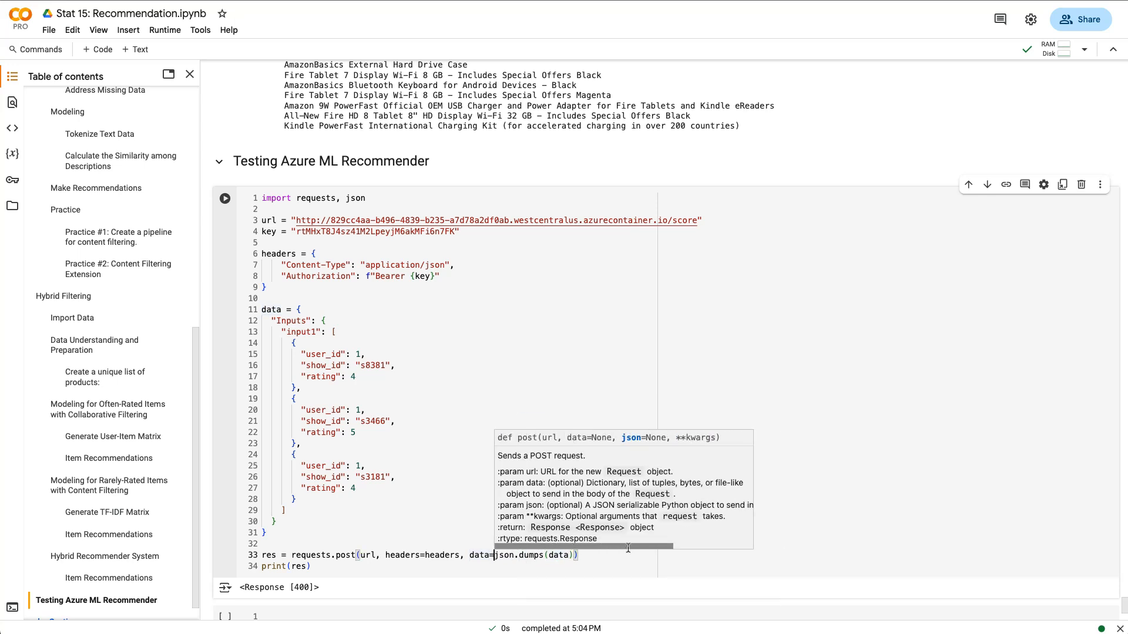
{"action": "type", "text": "str.en"}
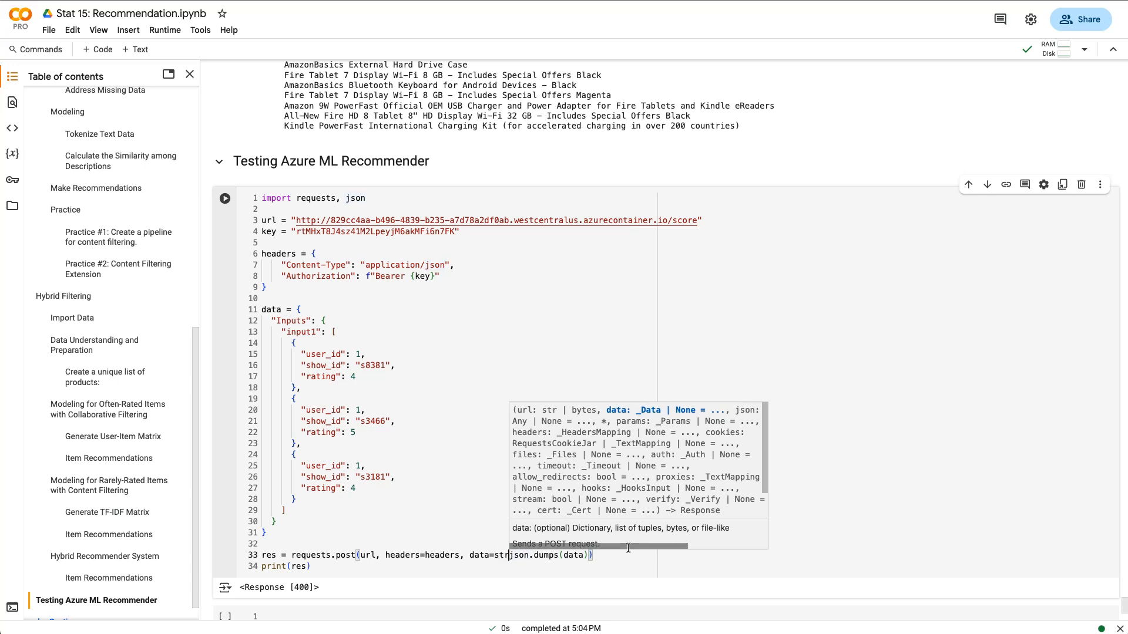
{"action": "type", "text": "code("}
{"action": "key", "text": "alt+Right"}
{"action": "key", "text": "alt+Right"}
{"action": "key", "text": "alt+Right"}
{"action": "type", "text": ")"}
{"action": "key", "text": "shift+Return"}
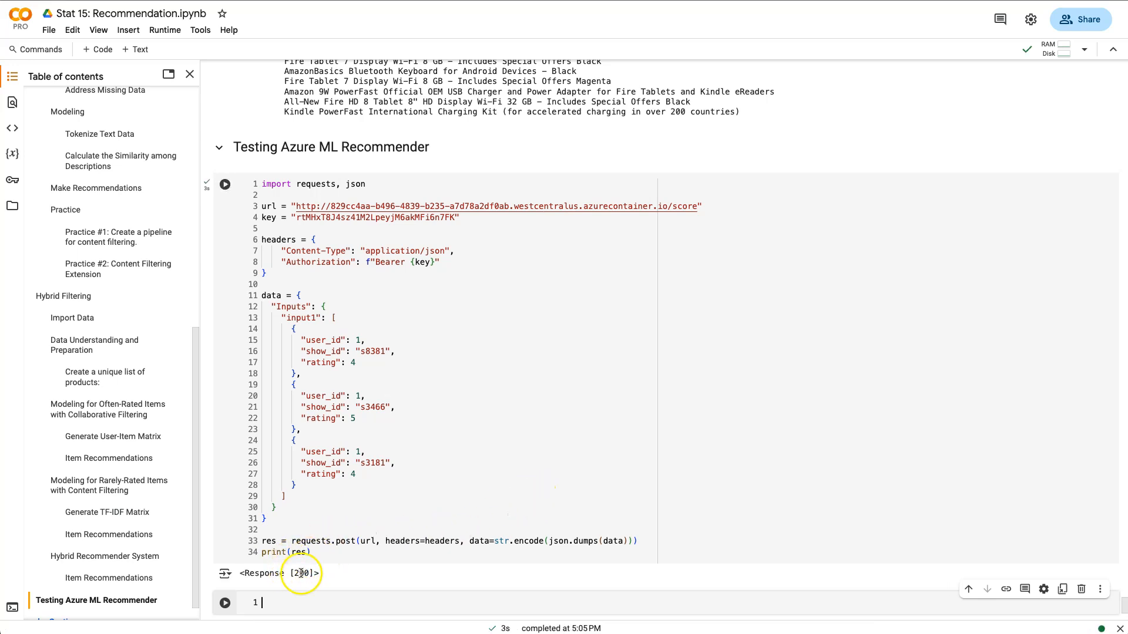
Step: Delete the second and third records from the input1 list, keeping only show s8381, and rerun the cell
{"action": "left_click", "coordinate": [315, 553]}
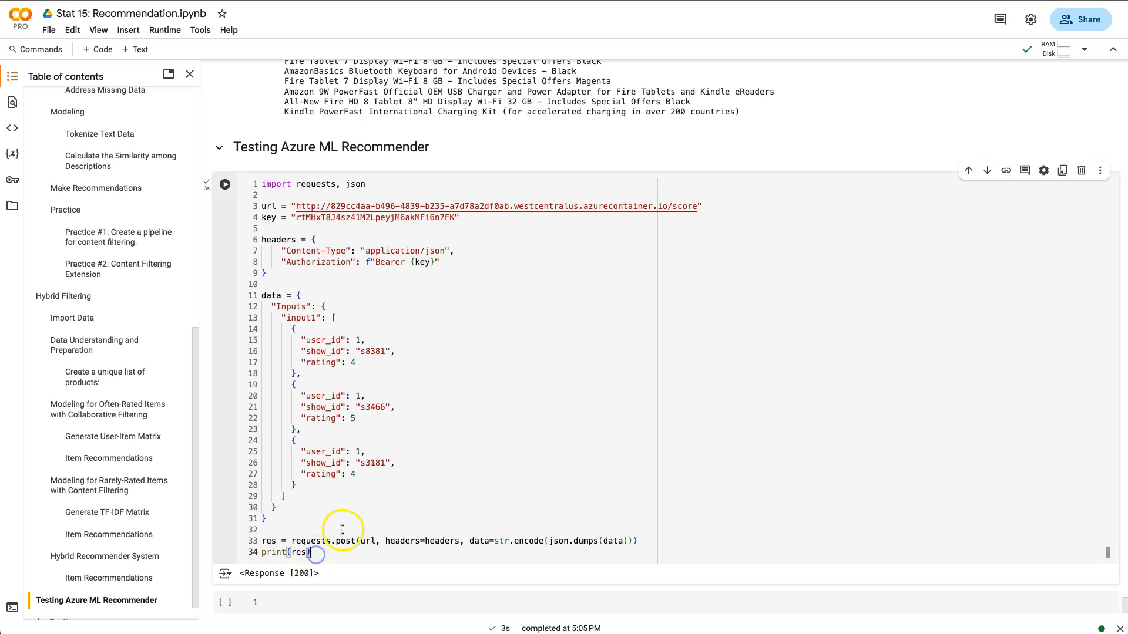
{"action": "left_click_drag", "start_coordinate": [301, 487], "coordinate": [296, 374]}
{"action": "key", "text": "BackSpace"}
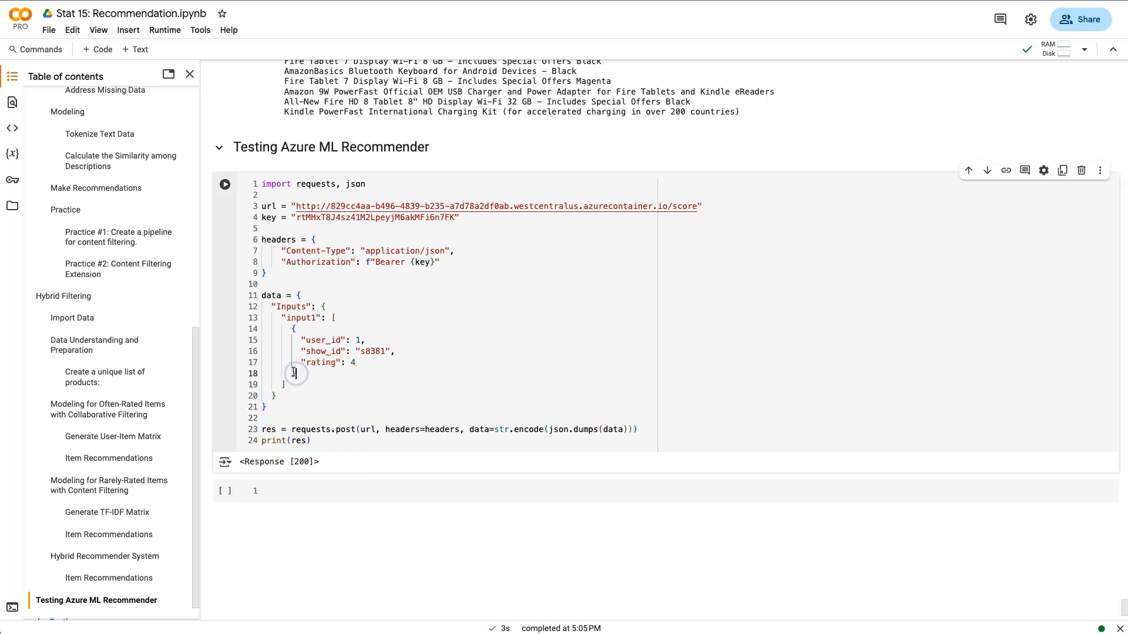
{"action": "key", "text": "shift+Return"}
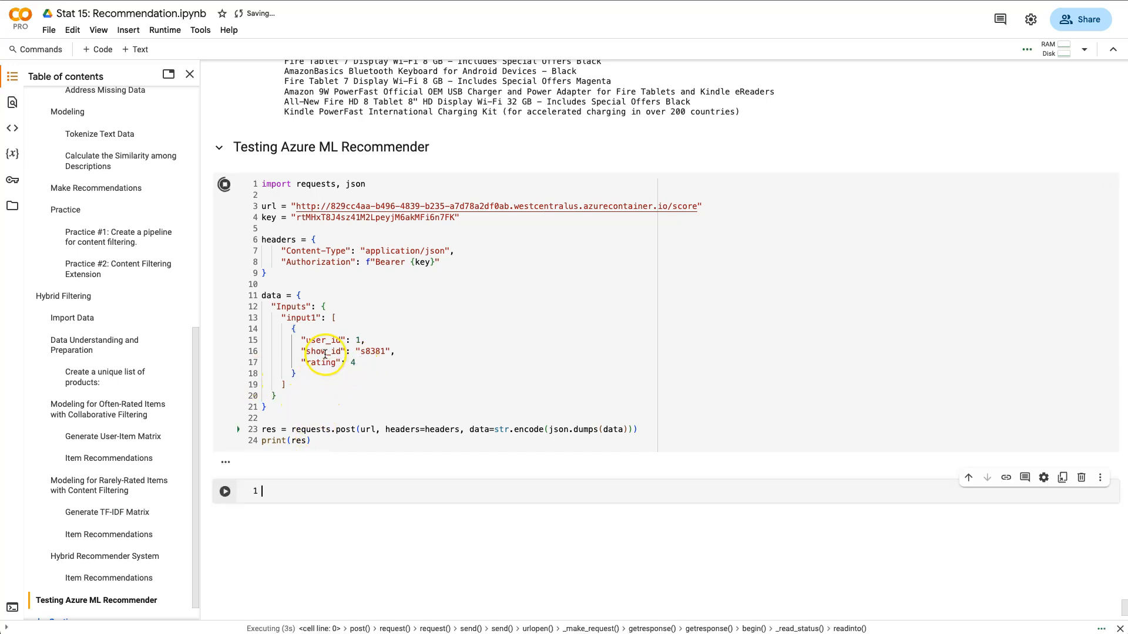
Step: Remove the show_id and rating entries from the remaining record, leaving only user_id 1, and rerun the cell
{"action": "left_click_drag", "start_coordinate": [366, 366], "coordinate": [360, 344]}
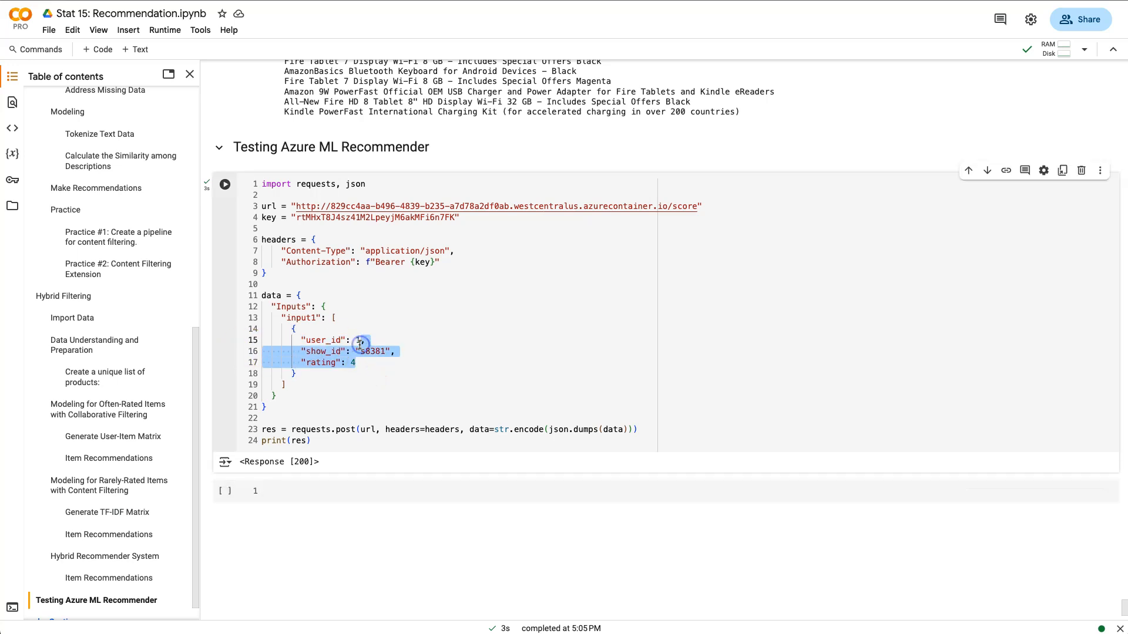
{"action": "key", "text": "BackSpace"}
{"action": "key", "text": "shift+Return"}
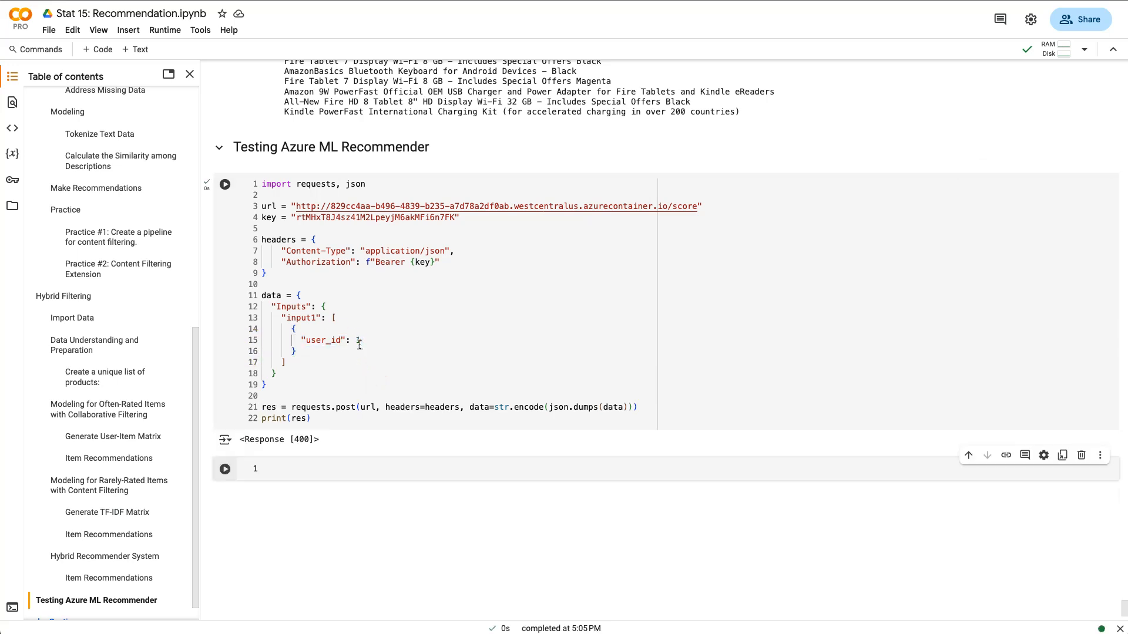
Step: Undo the removal of the show_id and rating entries from the input1 record
{"action": "left_click", "coordinate": [369, 346]}
{"action": "key", "text": "ctrl+z"}
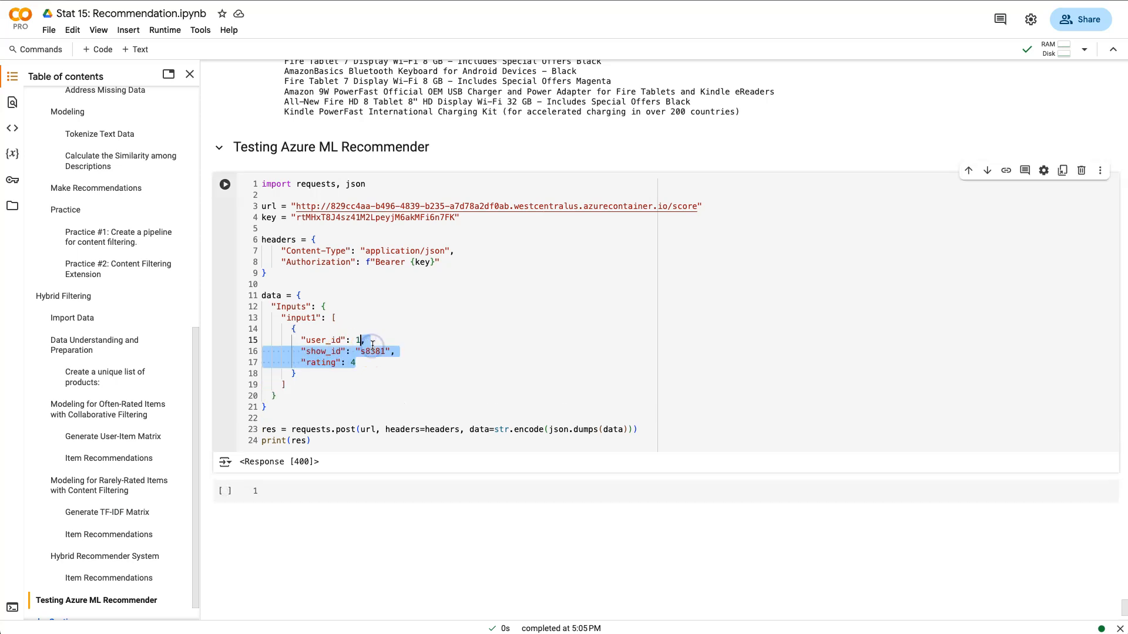
{"action": "left_click", "coordinate": [407, 358]}
Step: Examine the user_id, show_id and rating entries of the restored input1 record
{"action": "left_click_drag", "start_coordinate": [357, 364], "coordinate": [301, 350]}
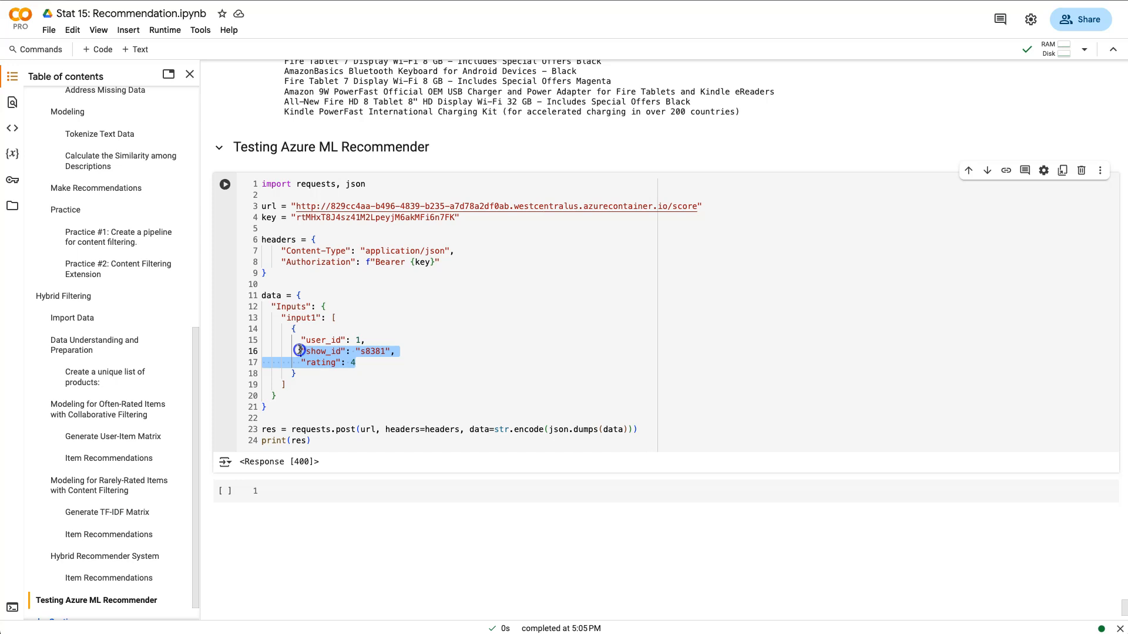
{"action": "left_click_drag", "start_coordinate": [373, 364], "coordinate": [231, 354]}
{"action": "left_click_drag", "start_coordinate": [368, 339], "coordinate": [350, 339]}
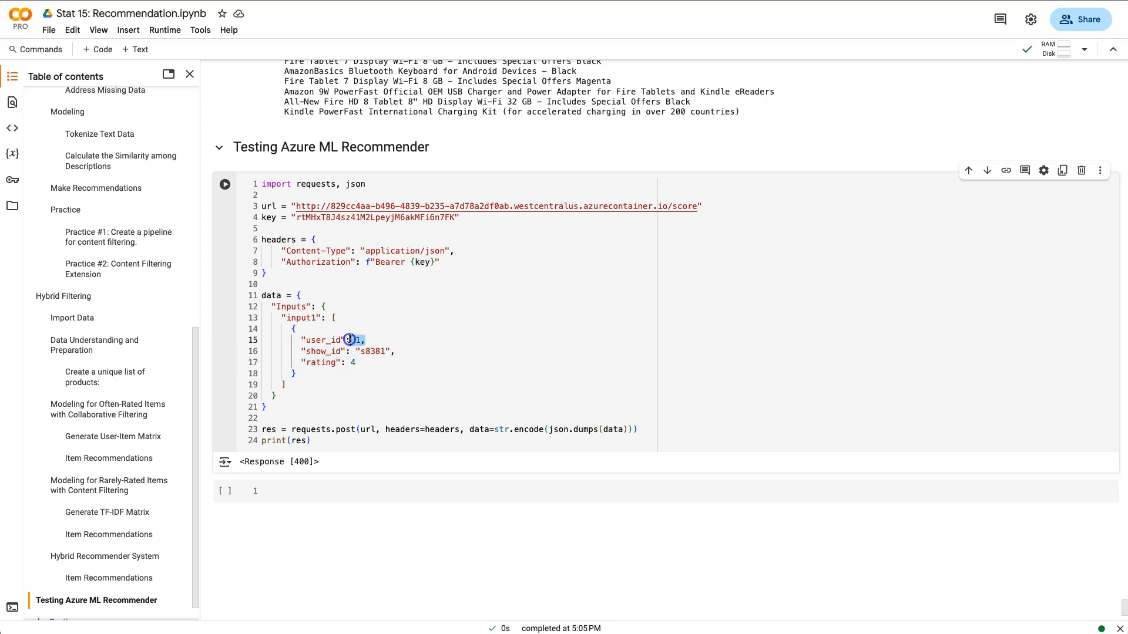
{"action": "double_click", "coordinate": [330, 354]}
{"action": "left_click", "coordinate": [374, 354]}
{"action": "left_click_drag", "start_coordinate": [396, 351], "coordinate": [228, 349]}
{"action": "left_click_drag", "start_coordinate": [363, 363], "coordinate": [224, 351]}
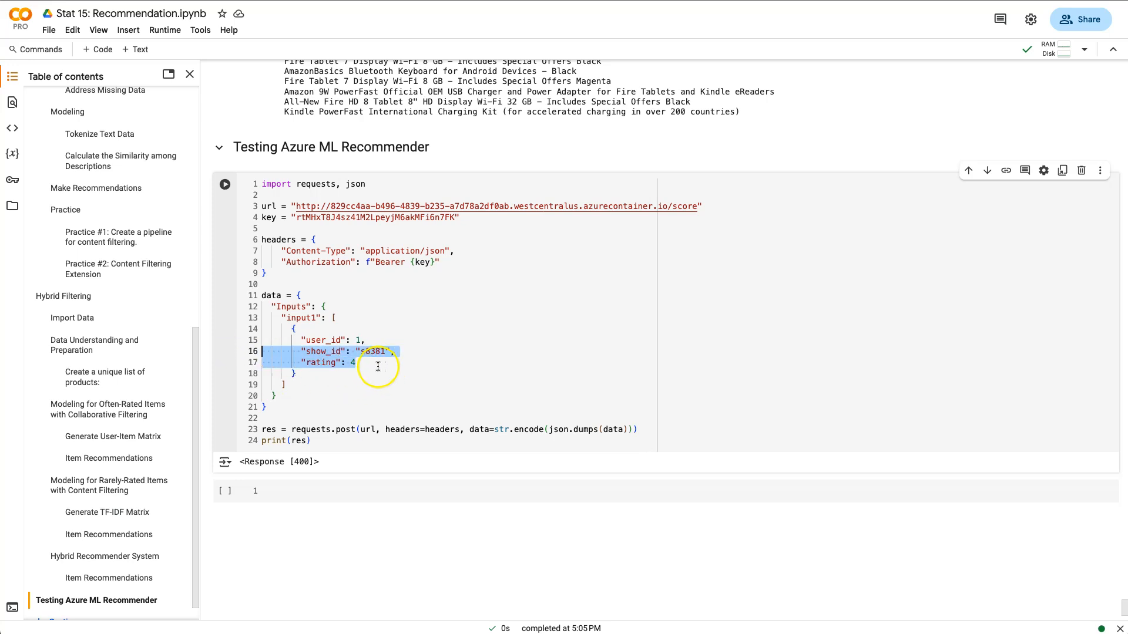
{"action": "left_click", "coordinate": [372, 366]}
Step: Check the example input1 records in the Swagger definition and the inputs of the real-time inference pipeline, and return to the notebook
{"action": "left_click", "coordinate": [1005, 1]}
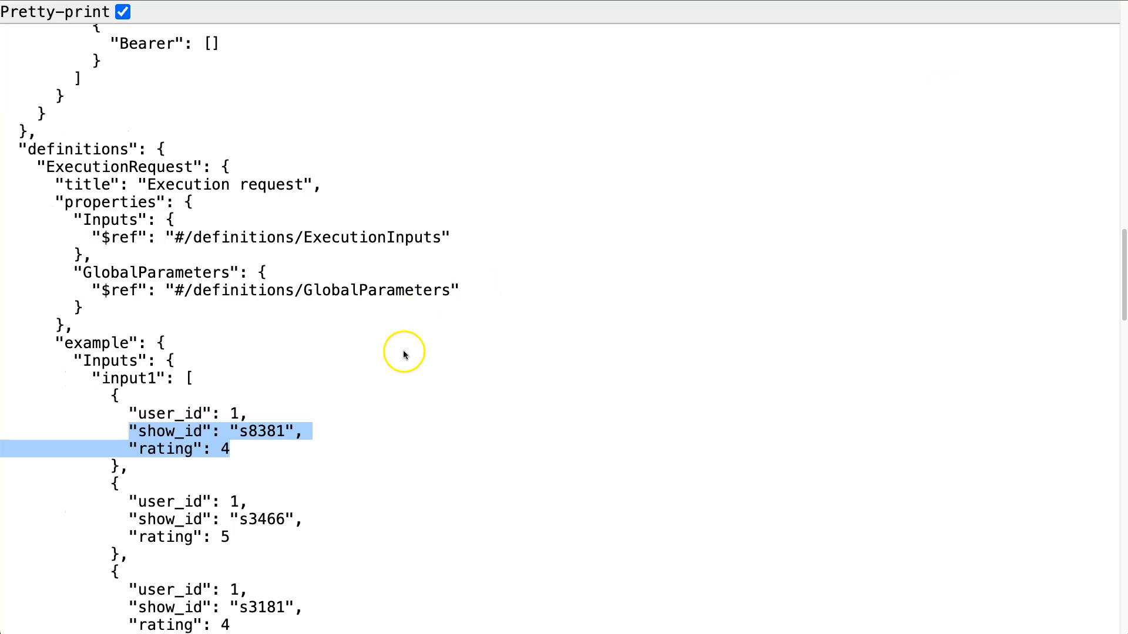
{"action": "scroll", "coordinate": [276, 420], "scroll_direction": "down", "scroll_amount": 3}
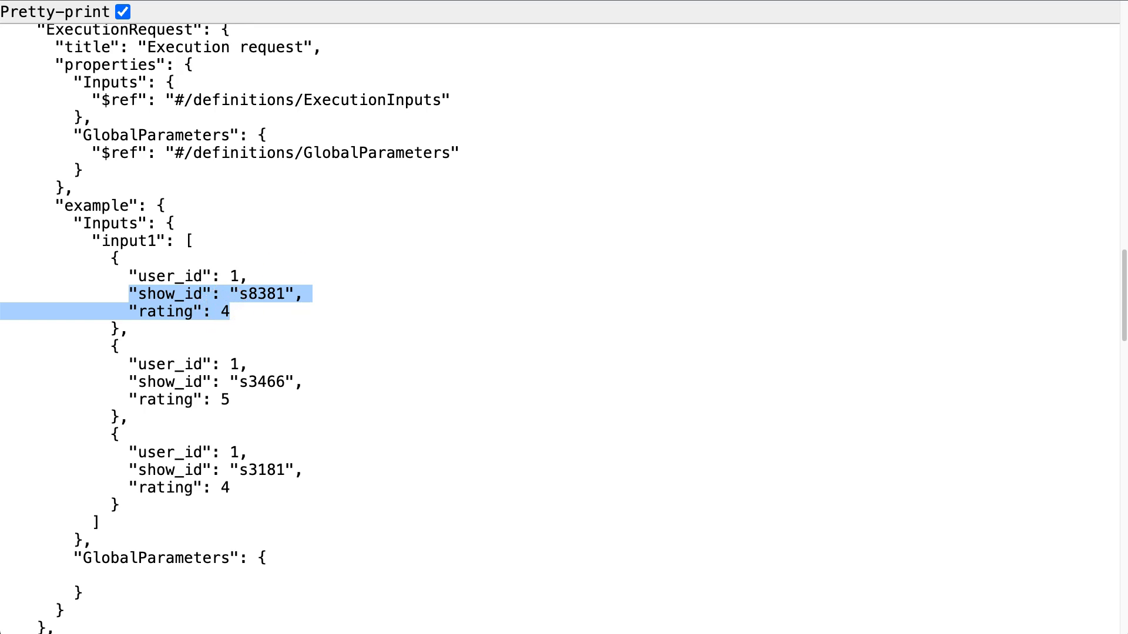
{"action": "key", "text": "ctrl+shift+Tab"}
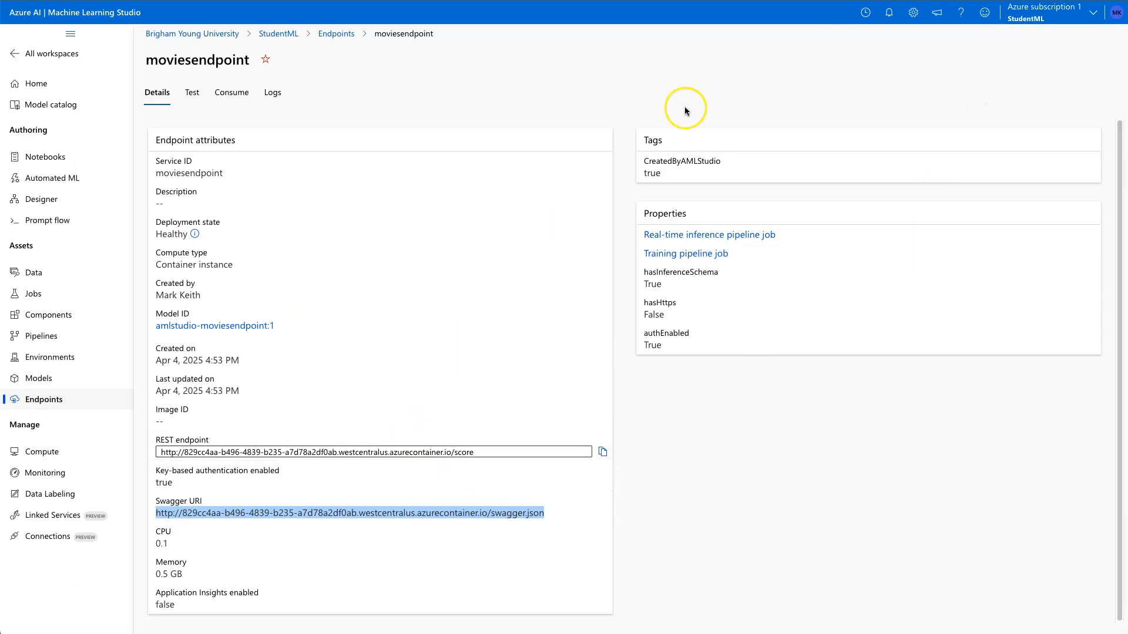
{"action": "key", "text": "ctrl+shift+Tab"}
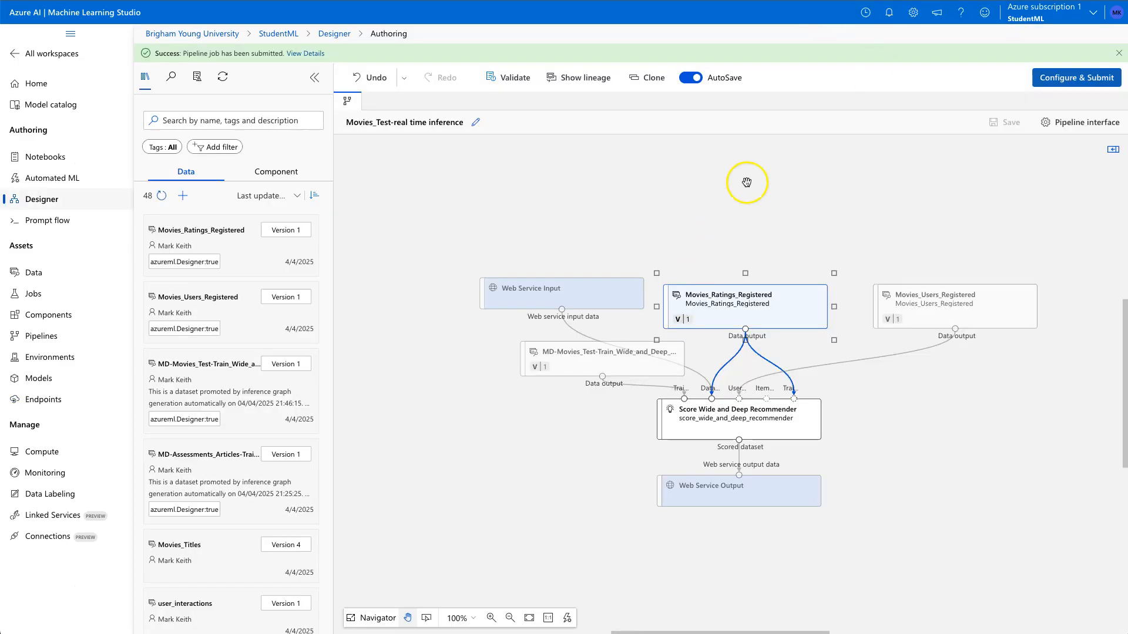
{"action": "key", "text": "ctrl+Tab"}
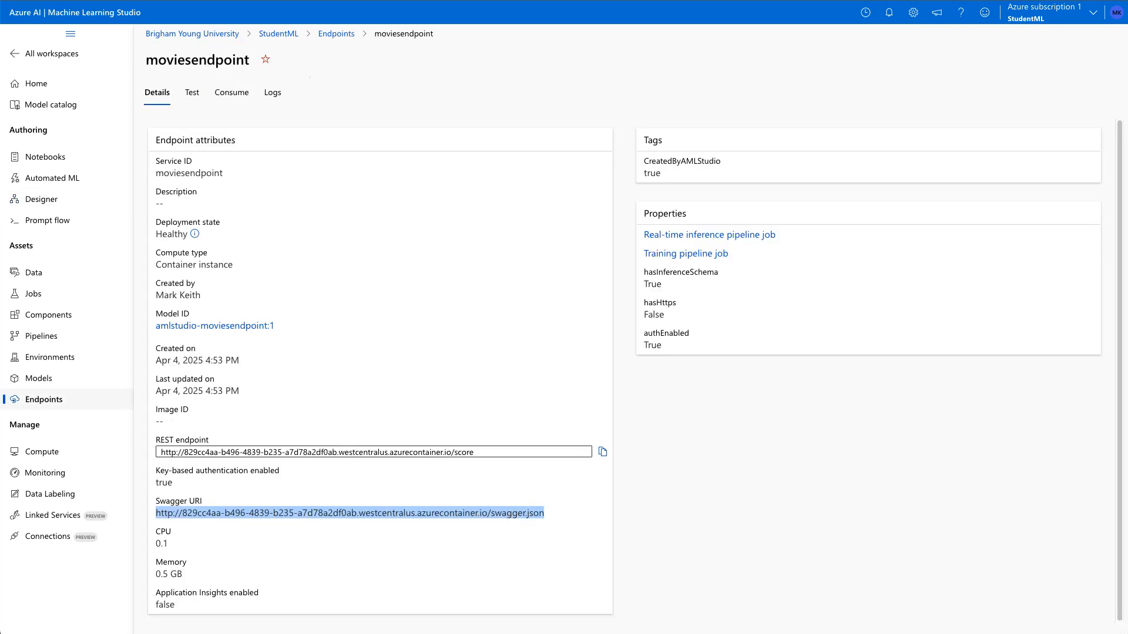
{"action": "key", "text": "ctrl+Tab"}
Step: Change the print statement to print(res.text), rerun the cell and examine the recommended items in the response
{"action": "left_click", "coordinate": [317, 442]}
{"action": "type", "text": ".text"}
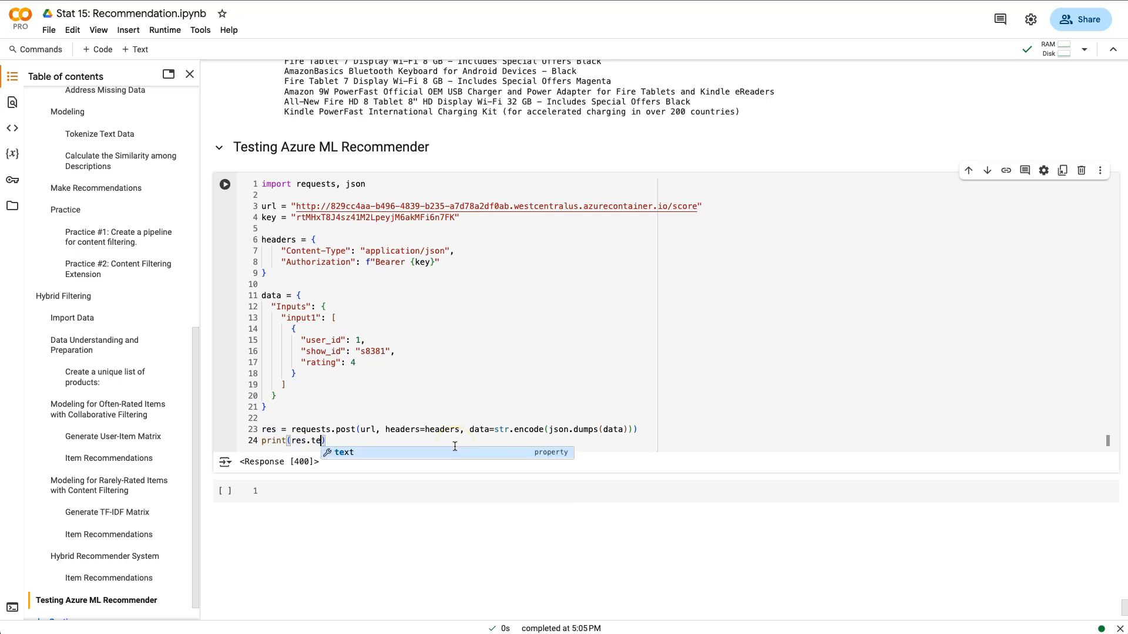
{"action": "key", "text": "shift+Return"}
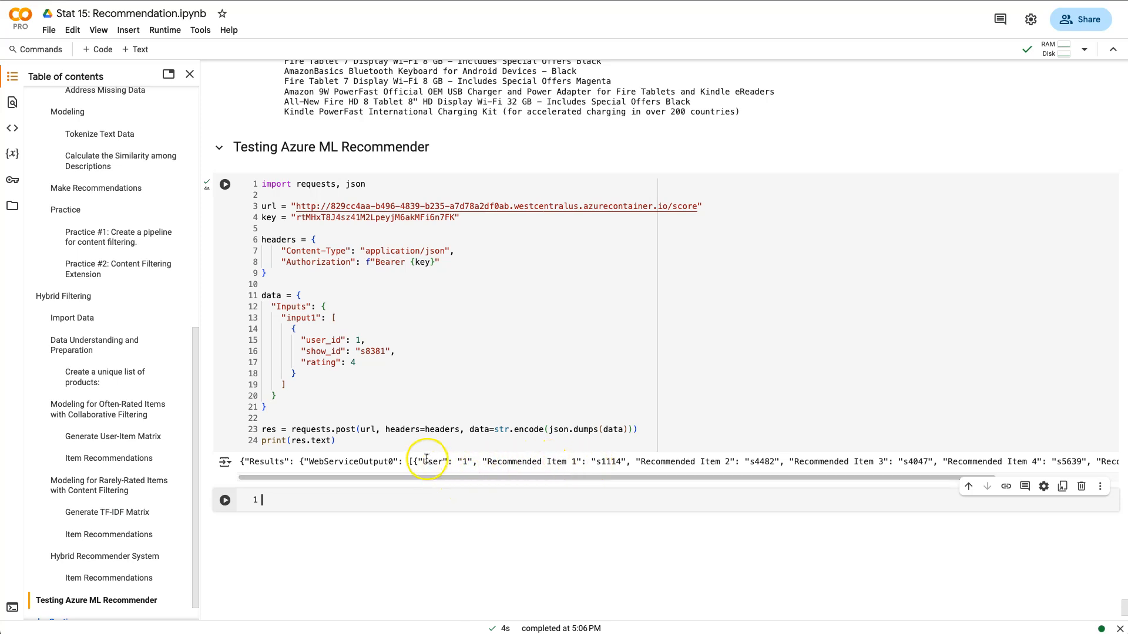
{"action": "left_click", "coordinate": [467, 461]}
{"action": "left_click_drag", "start_coordinate": [471, 462], "coordinate": [729, 490]}
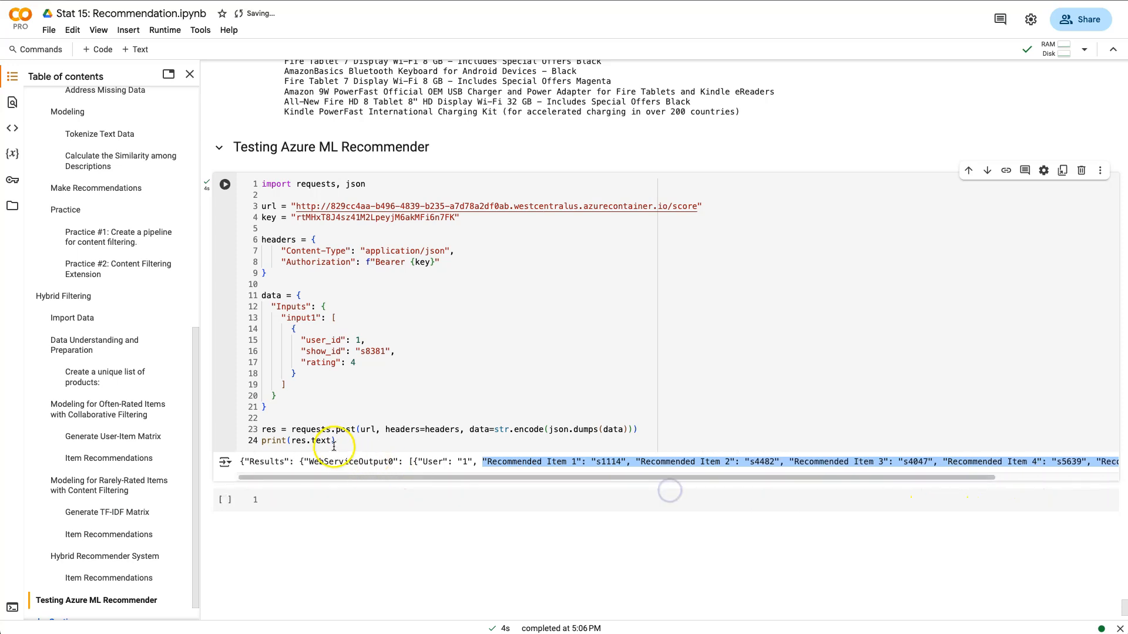
Step: Add the line results = json.loads(res.text) above the print statement, followed by a blank line
{"action": "left_click", "coordinate": [352, 441]}
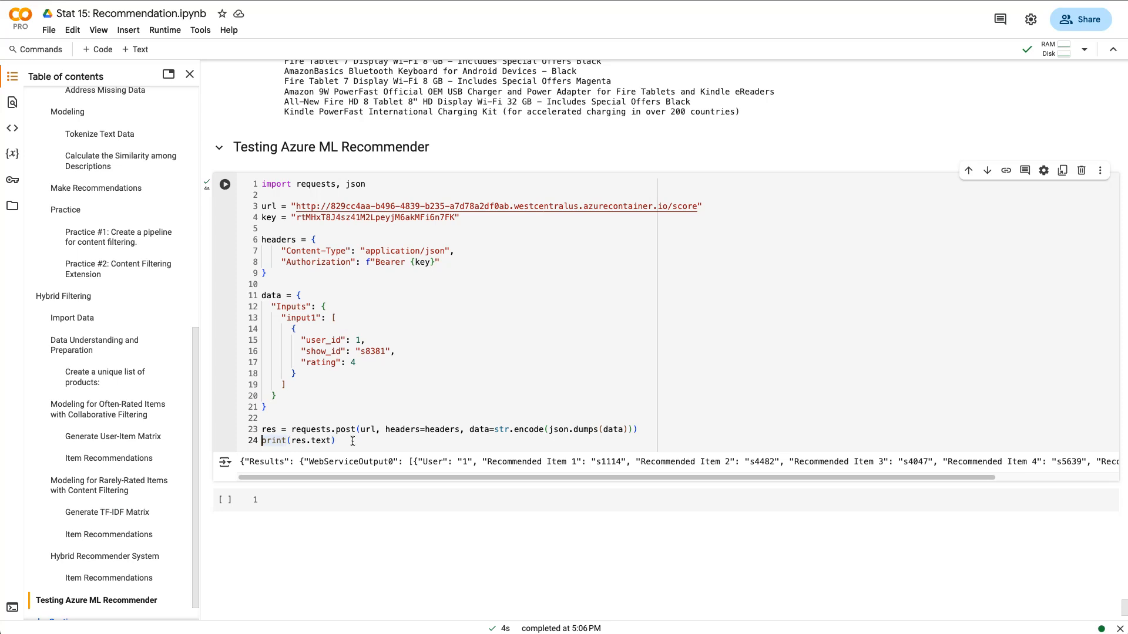
{"action": "key", "text": "Return"}
{"action": "type", "text": "r"}
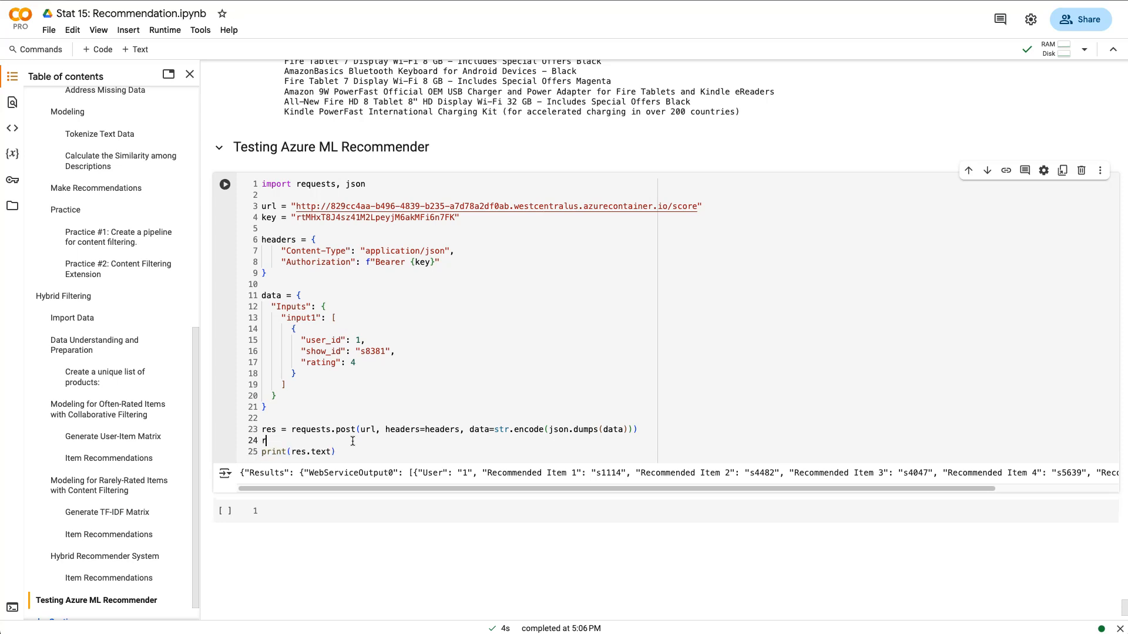
{"action": "type", "text": "es"}
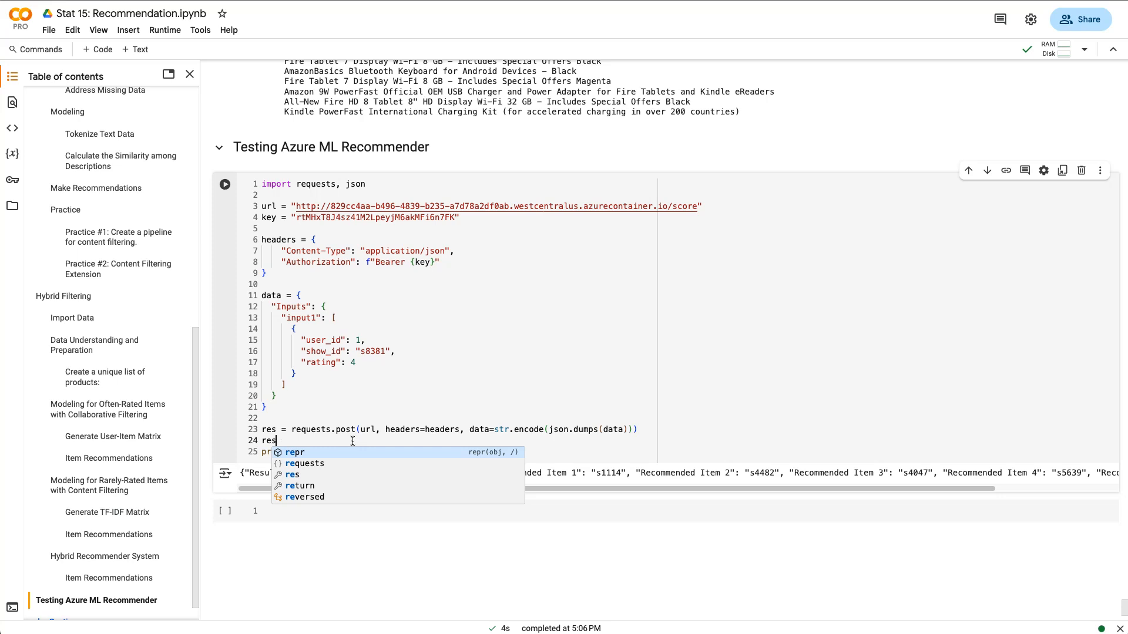
{"action": "type", "text": "ults = json.loads"}
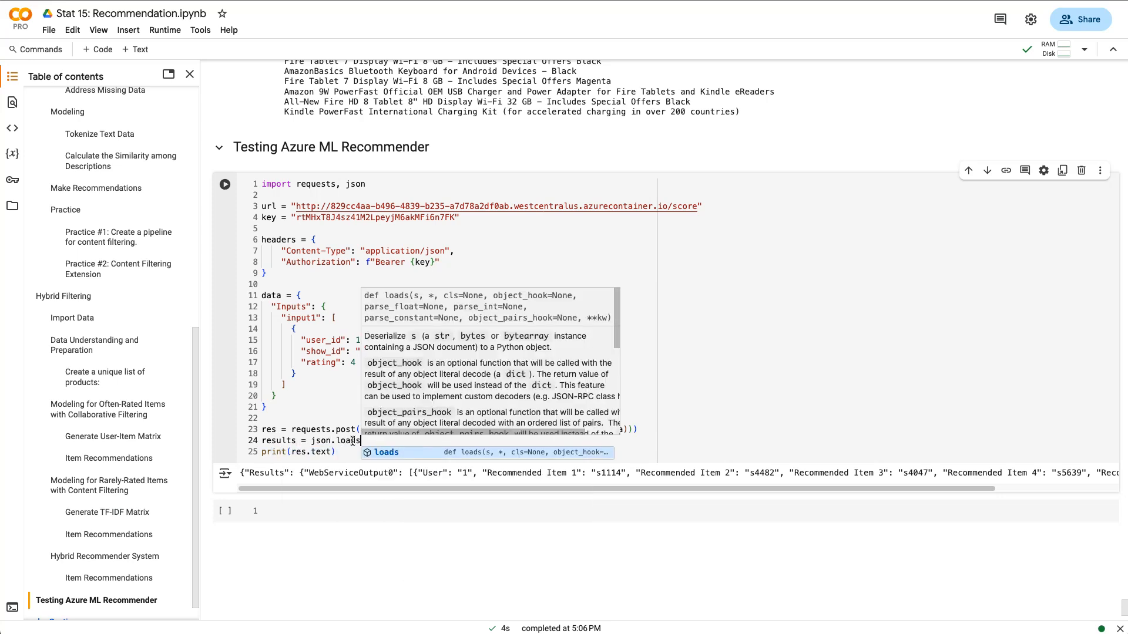
{"action": "type", "text": "(res.text"}
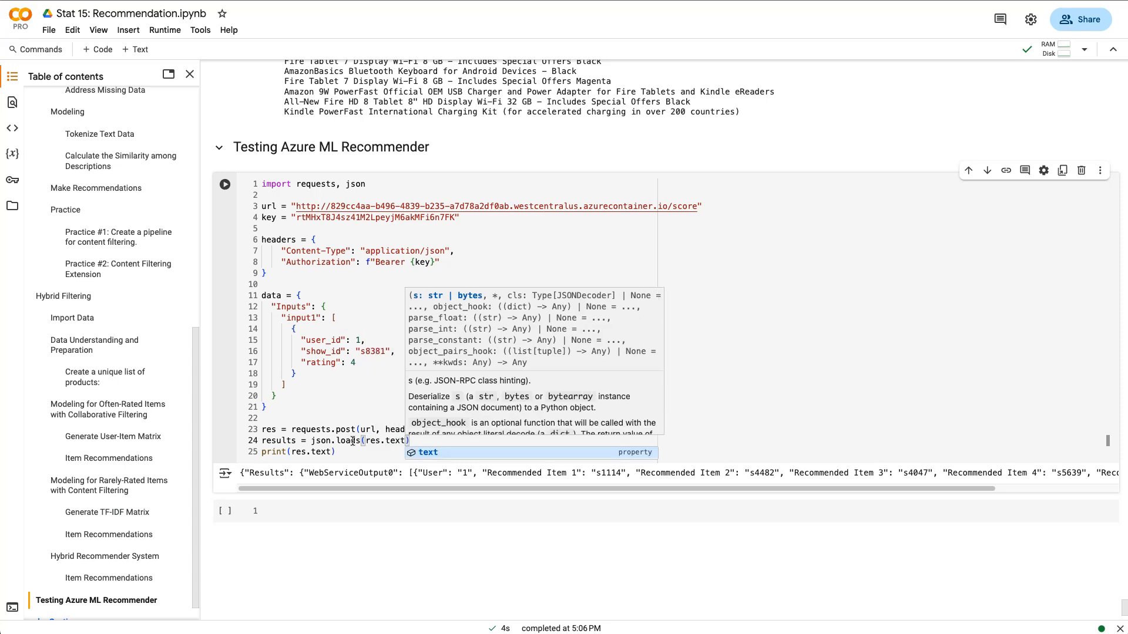
{"action": "type", "text": ")"}
{"action": "key", "text": "Return"}
{"action": "key", "text": "Return"}
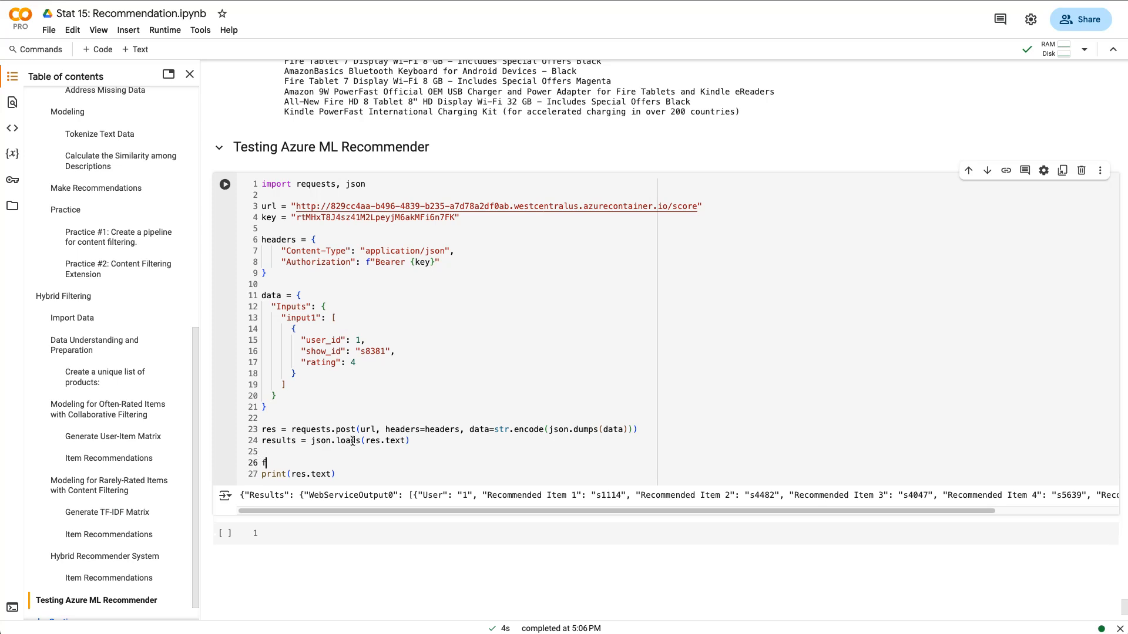
Step: Begin a loop above the print statement with for rec in results['Results']
{"action": "type", "text": "for reco"}
{"action": "key", "text": "BackSpace"}
{"action": "type", "text": "in results"}
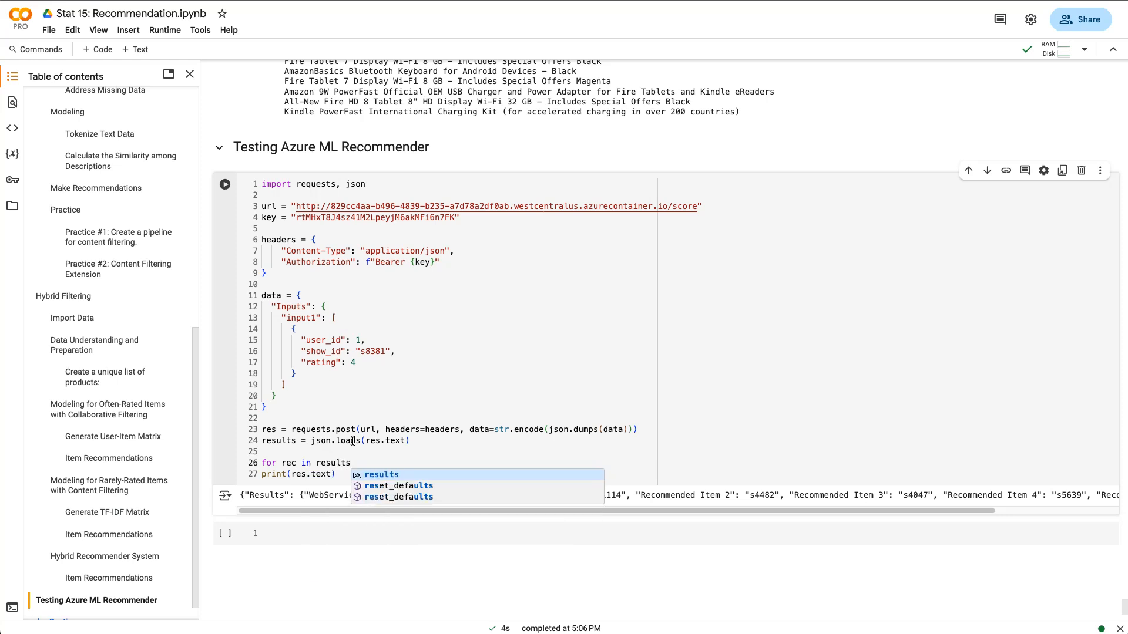
{"action": "type", "text": "["}
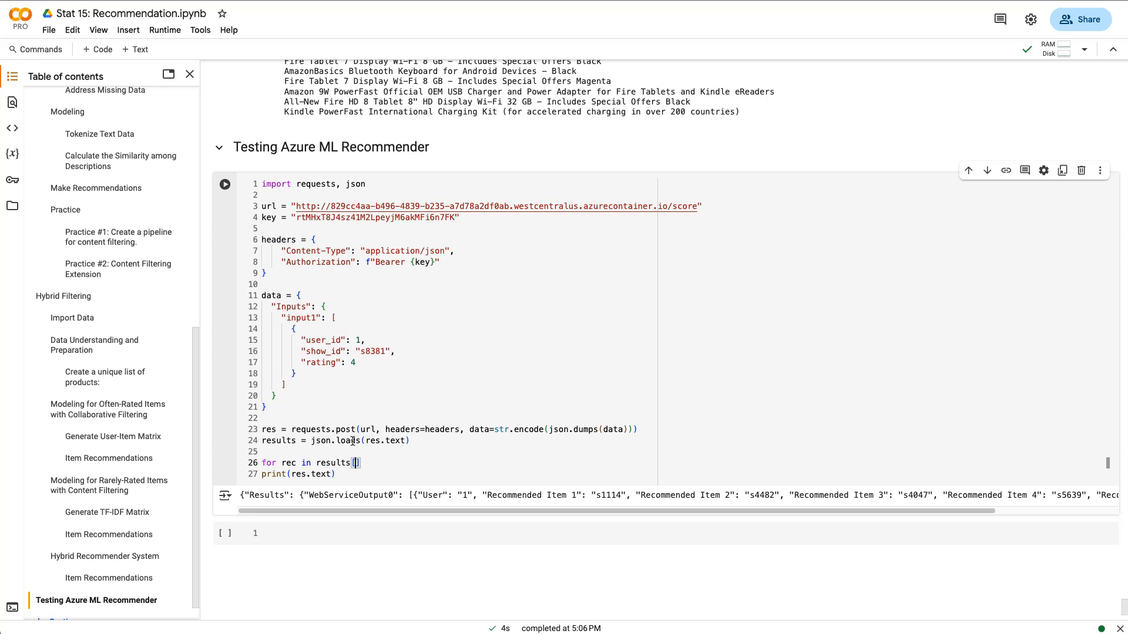
{"action": "type", "text": "'Results"}
Step: Append the key ['WebServiceOutput0'], copied from the printed output, to results['Results'] in the loop line
{"action": "double_click", "coordinate": [268, 495]}
{"action": "left_click_drag", "start_coordinate": [299, 495], "coordinate": [476, 495]}
{"action": "double_click", "coordinate": [347, 496]}
{"action": "key", "text": "ctrl+c"}
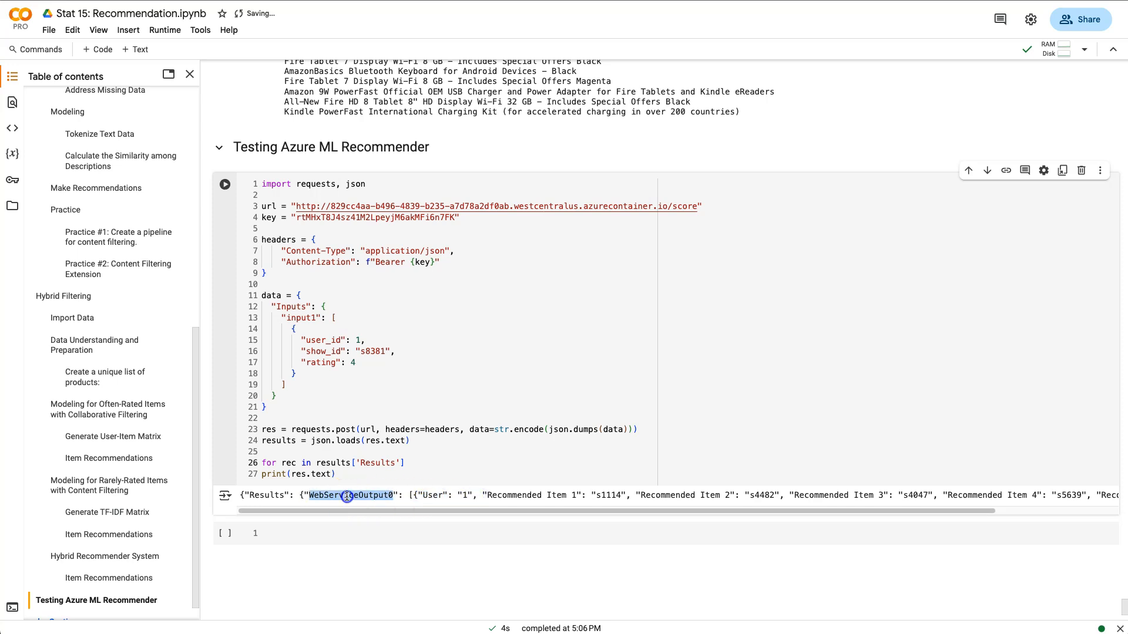
{"action": "left_click", "coordinate": [410, 463]}
{"action": "type", "text": "['"}
{"action": "key", "text": "ctrl+v"}
Step: Compare the loop's keys with the printed output's nesting and append the index [0] after ['WebServiceOutput0']
{"action": "left_click", "coordinate": [275, 495]}
{"action": "double_click", "coordinate": [275, 495]}
{"action": "double_click", "coordinate": [355, 496]}
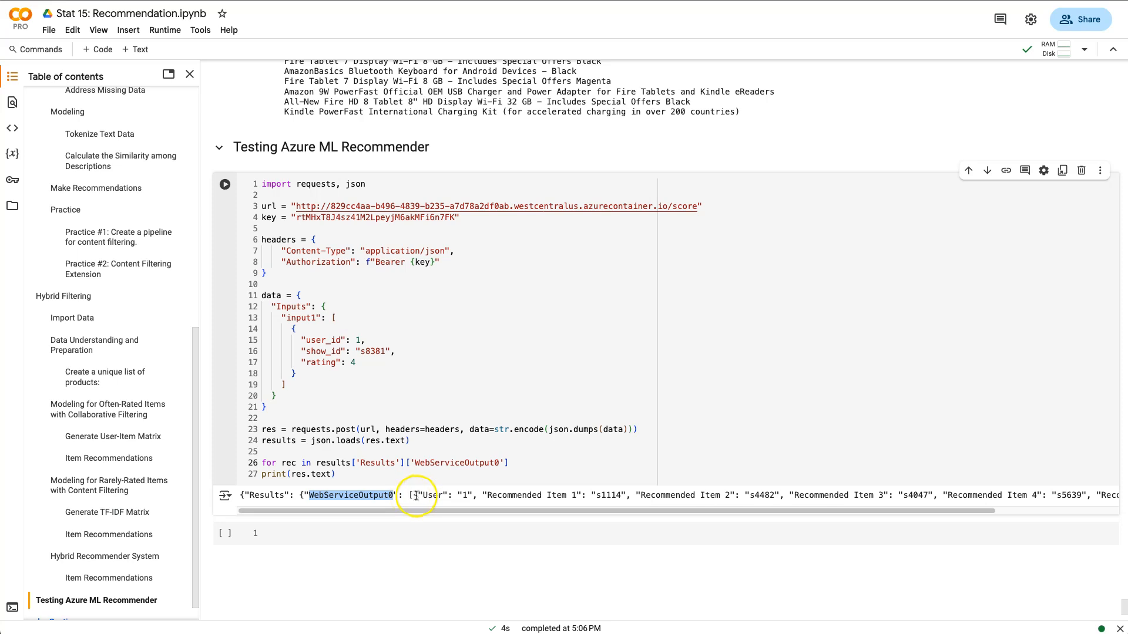
{"action": "left_click_drag", "start_coordinate": [414, 496], "coordinate": [527, 496]}
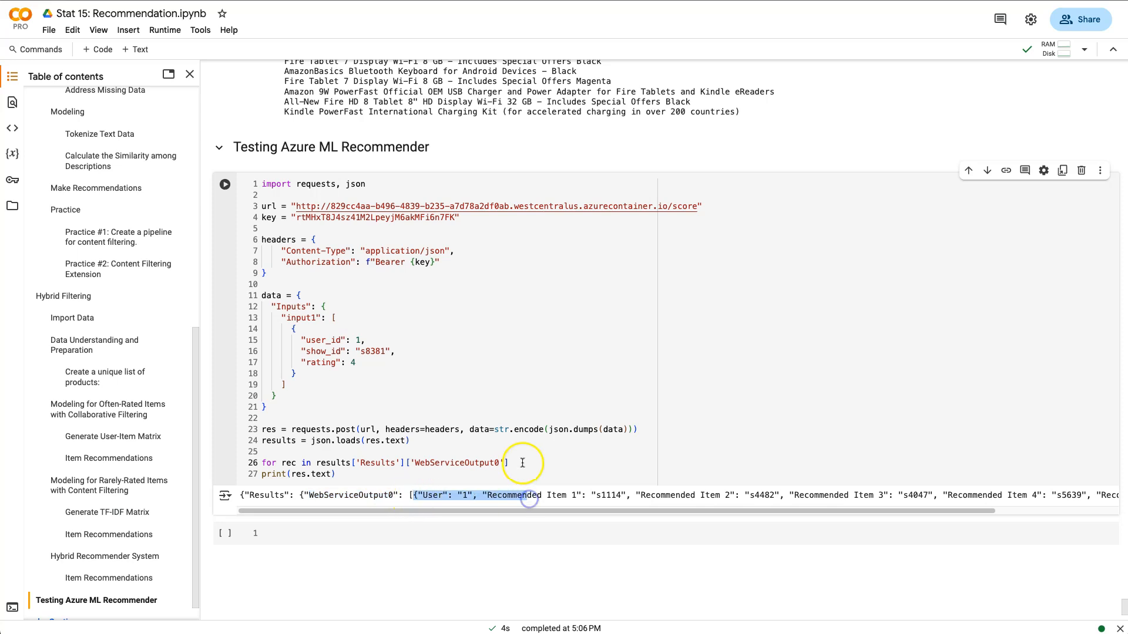
{"action": "left_click_drag", "start_coordinate": [680, 512], "coordinate": [593, 514]}
{"action": "left_click", "coordinate": [532, 462]}
{"action": "type", "text": "[0"}
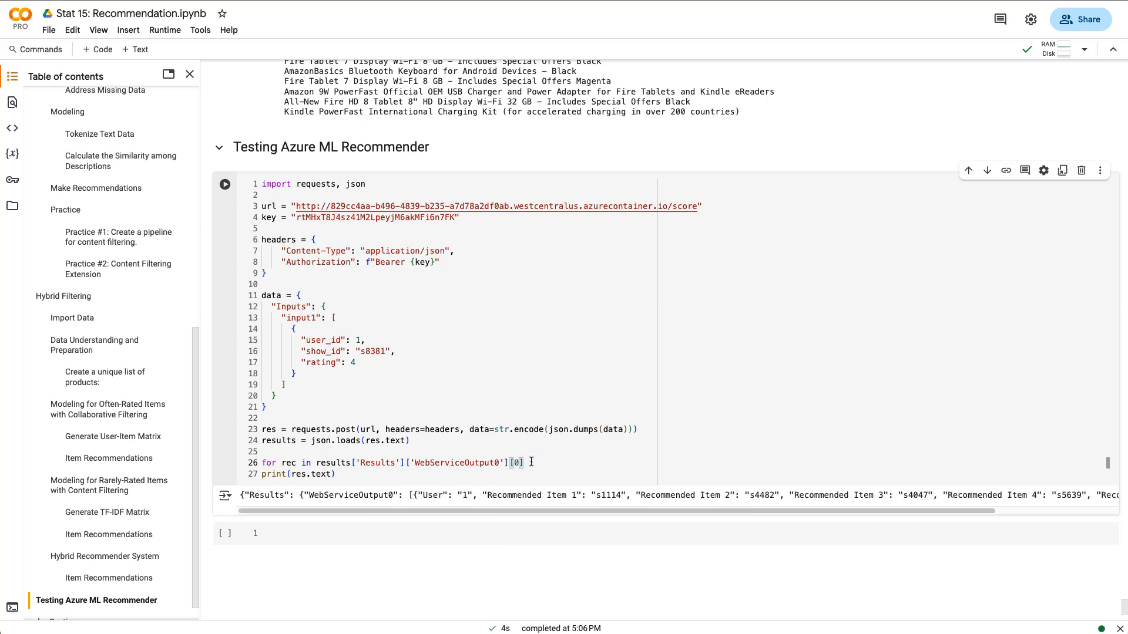
{"action": "left_click", "coordinate": [529, 464]}
Step: Check the dictionary inside the output list and append .items() after the [0] index in the loop line
{"action": "left_click", "coordinate": [415, 495]}
{"action": "left_click_drag", "start_coordinate": [416, 495], "coordinate": [531, 495]}
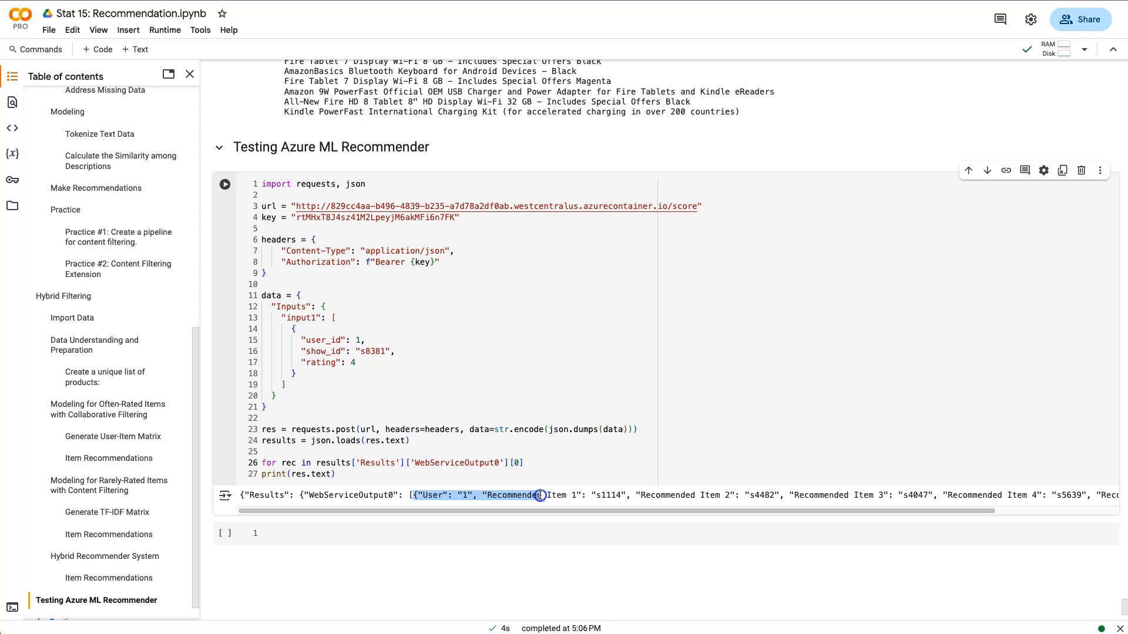
{"action": "left_click", "coordinate": [532, 464]}
{"action": "left_click", "coordinate": [532, 463]}
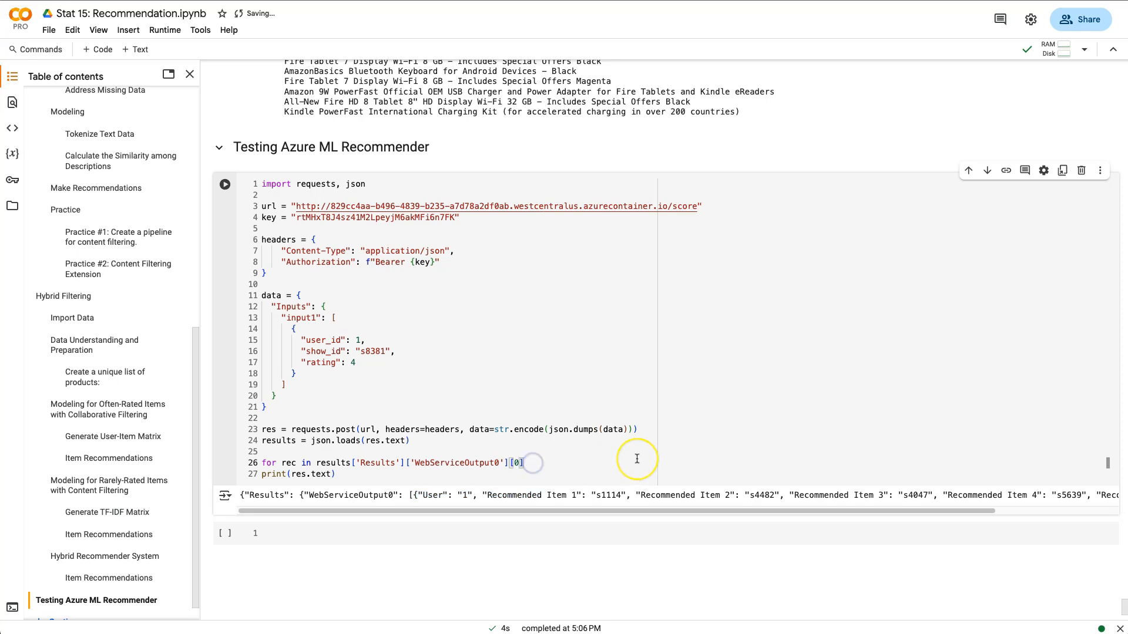
{"action": "type", "text": "."}
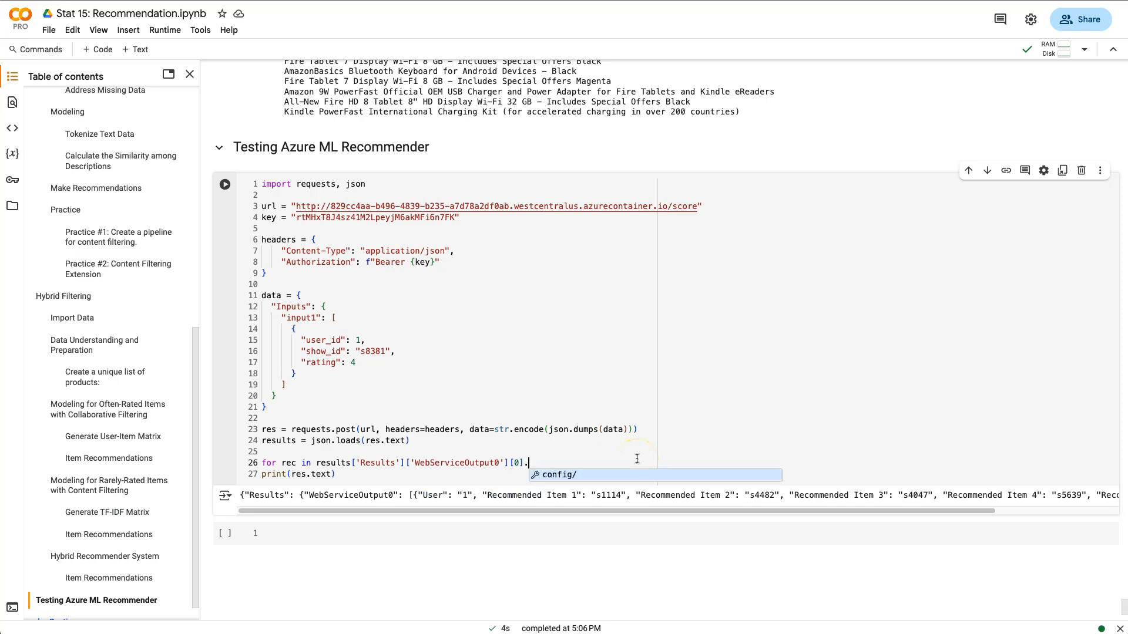
{"action": "type", "text": "items()"}
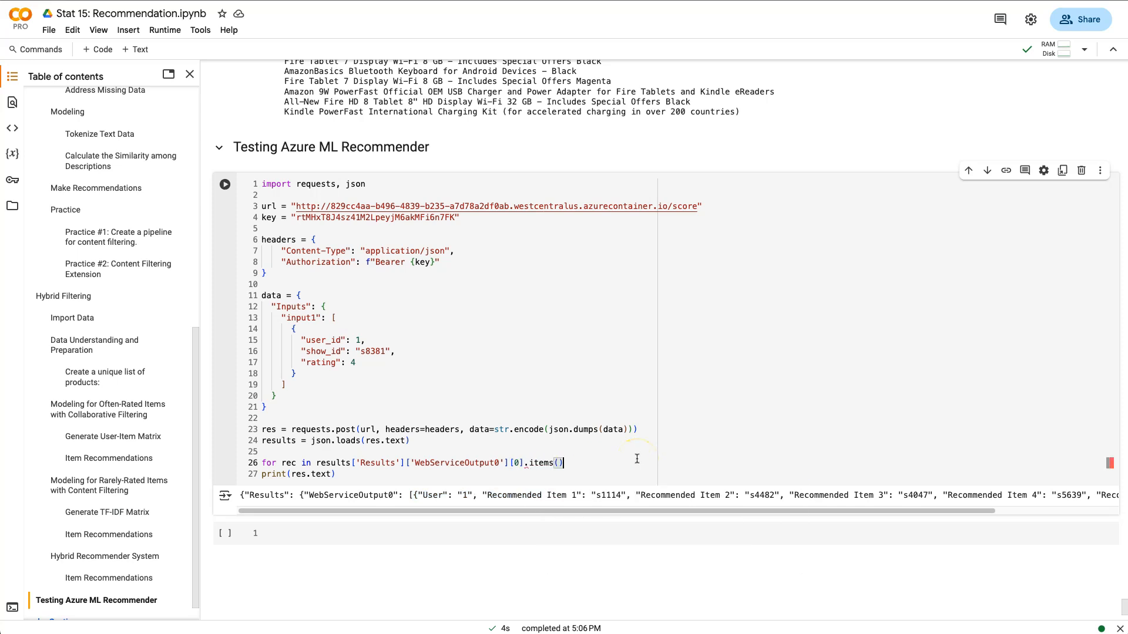
Step: Replace the loop variable rec with k, v, end the loop line with a colon and indent the print statement beneath it
{"action": "double_click", "coordinate": [292, 463]}
{"action": "type", "text": "k, v"}
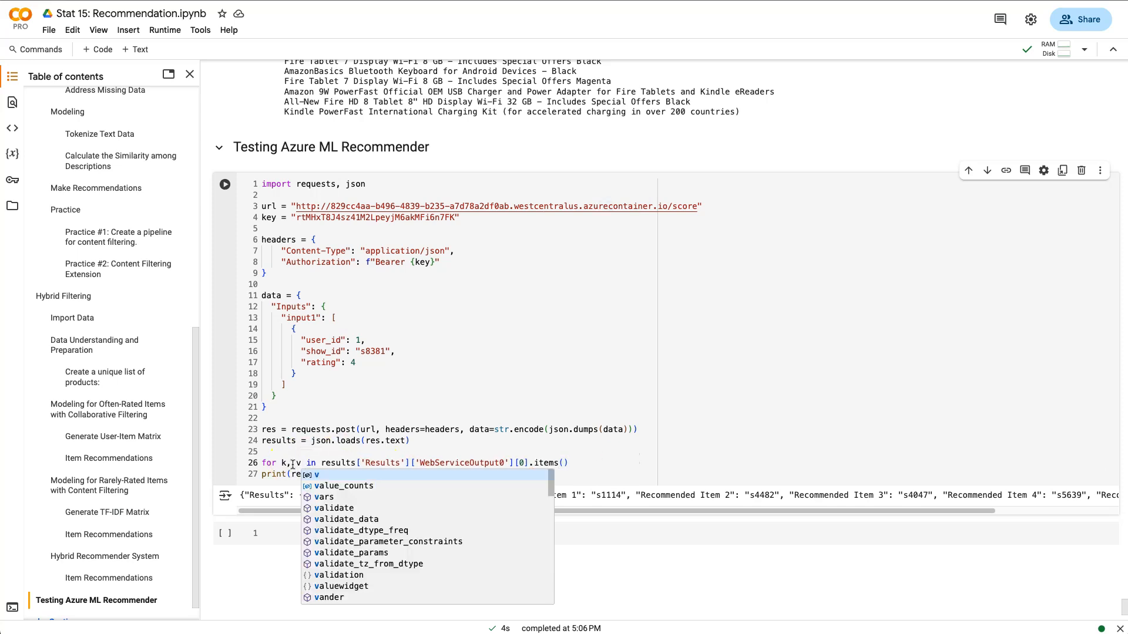
{"action": "key", "text": "End"}
{"action": "type", "text": ":"}
{"action": "key", "text": "Tab"}
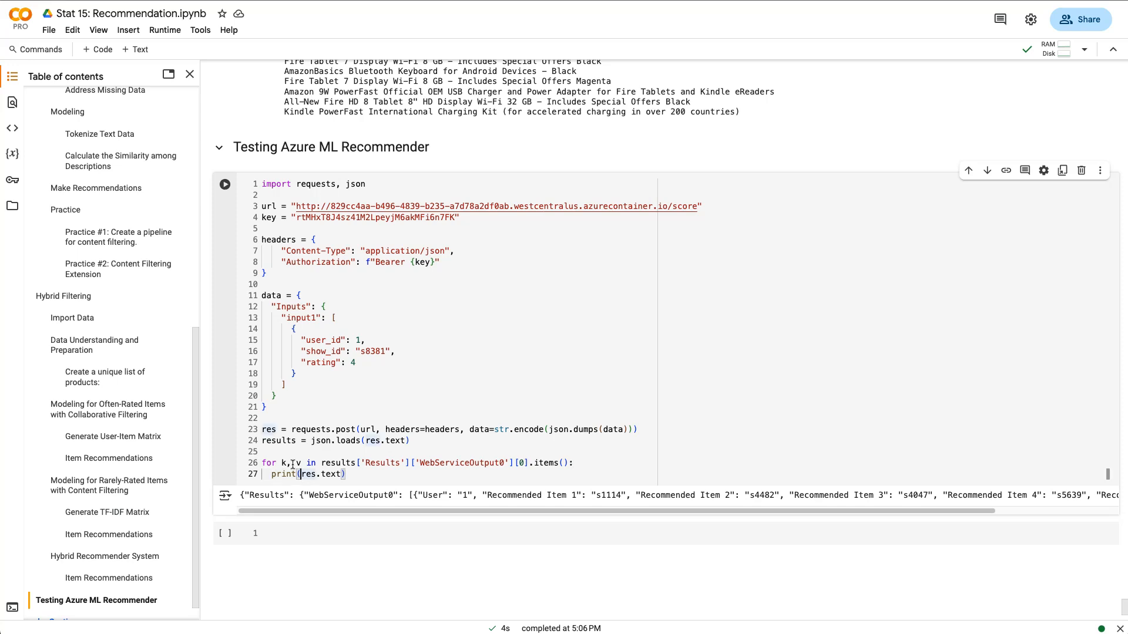
Step: Change the loop's print statement to print(k, v), run the cell and check the User line of the output
{"action": "type", "text": "k, v"}
{"action": "key", "text": "shift+Return"}
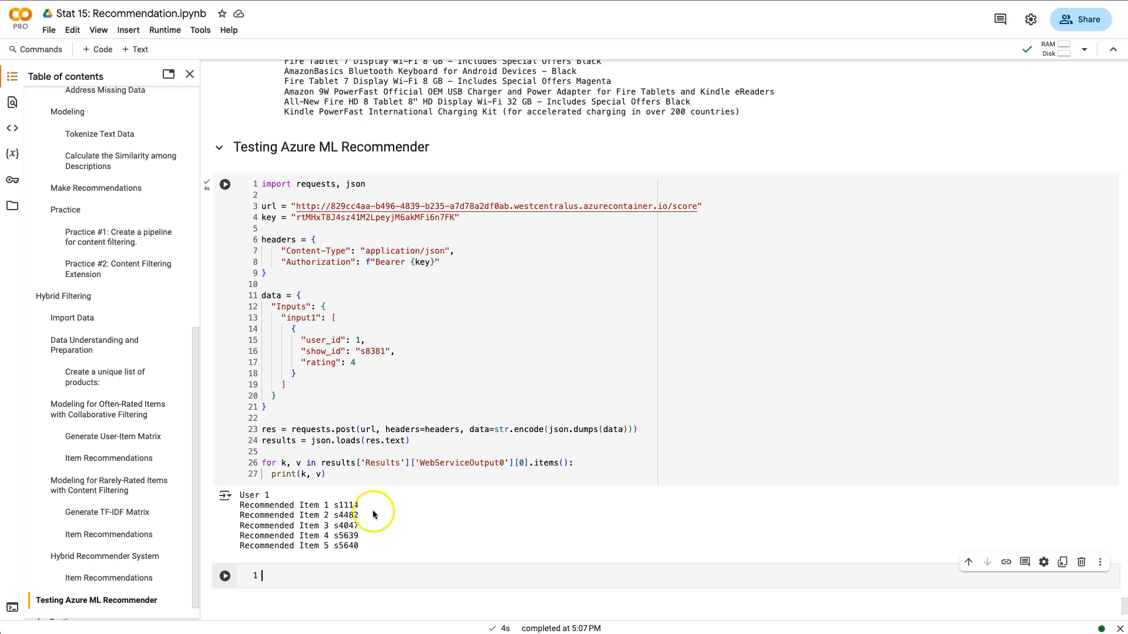
{"action": "left_click", "coordinate": [276, 498]}
{"action": "left_click_drag", "start_coordinate": [276, 497], "coordinate": [242, 496]}
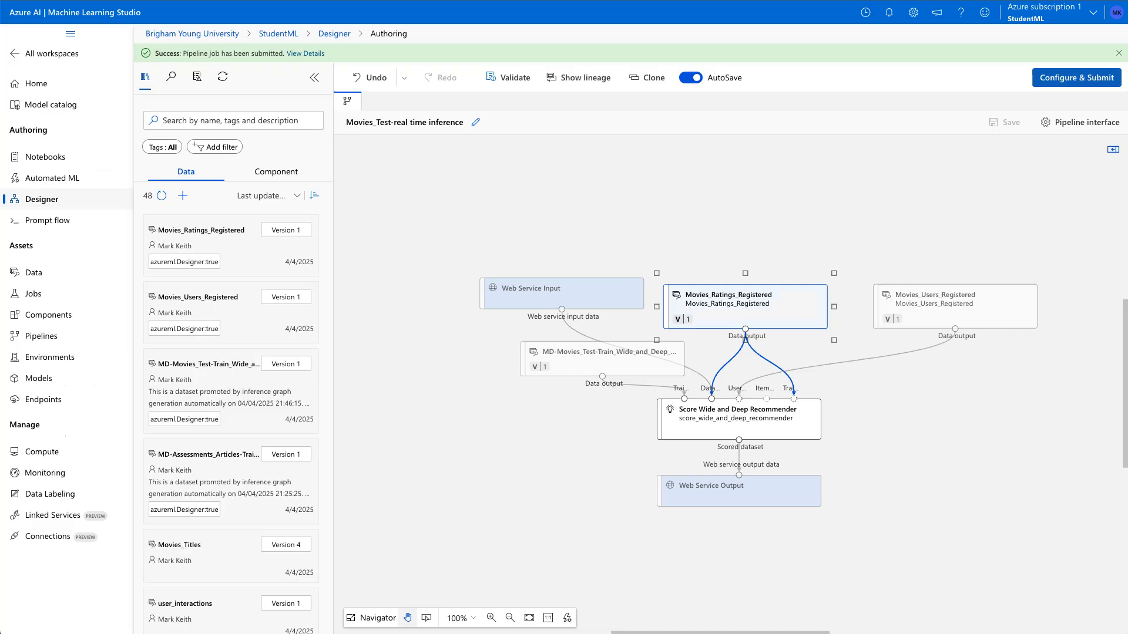
Step: Switch to the Azure ML designer and move the Web Service Output node further below Score Wide and Deep Recommender
{"action": "left_click", "coordinate": [727, 416]}
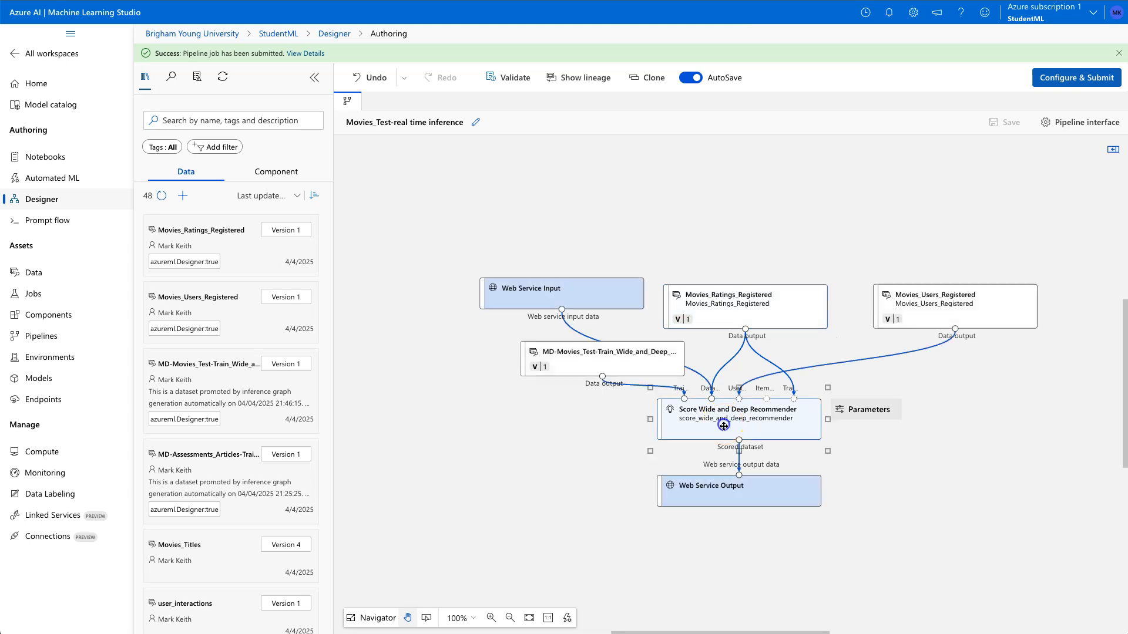
{"action": "left_click_drag", "start_coordinate": [709, 498], "coordinate": [709, 556]}
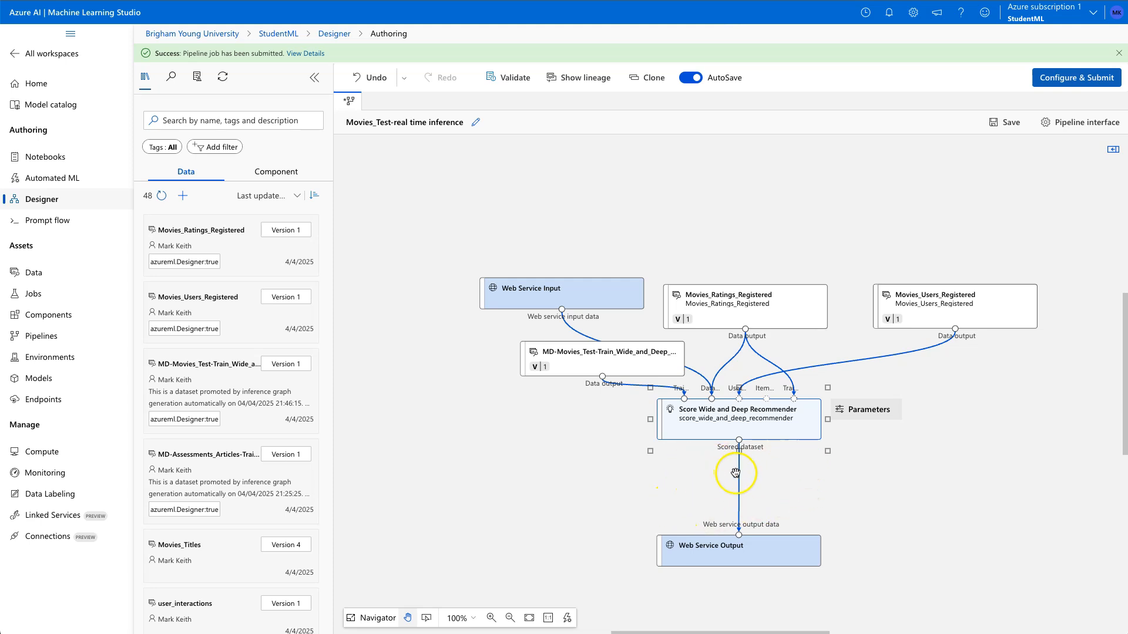
{"action": "right_click", "coordinate": [739, 422]}
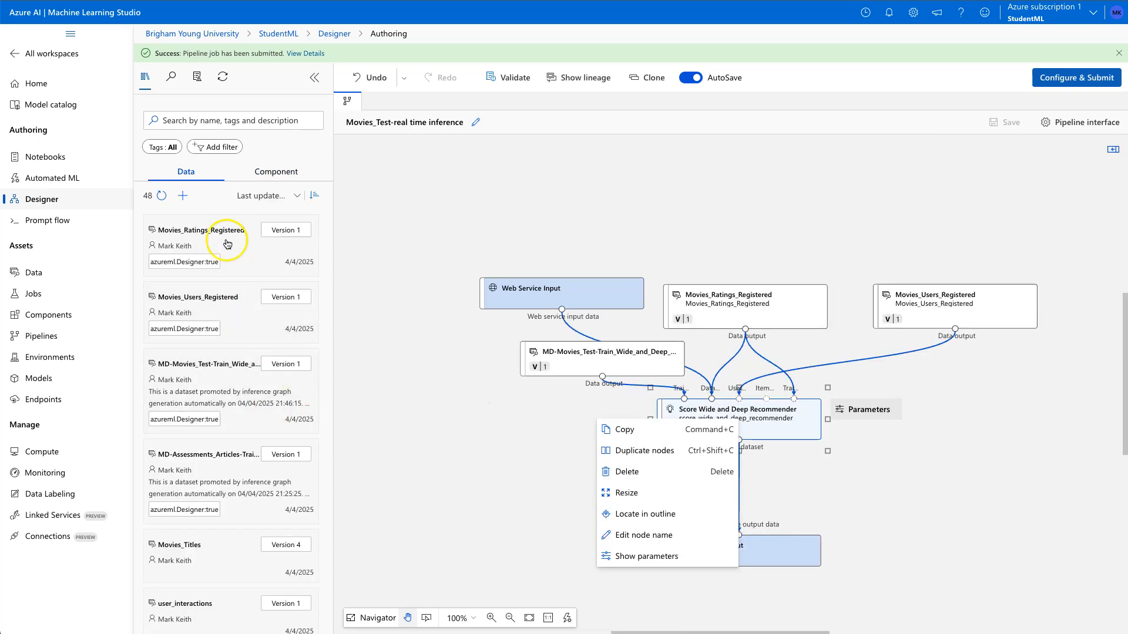
Step: Open the latest Movies_Test-real time inference job from the Movies_Test experiment
{"action": "left_click", "coordinate": [40, 291]}
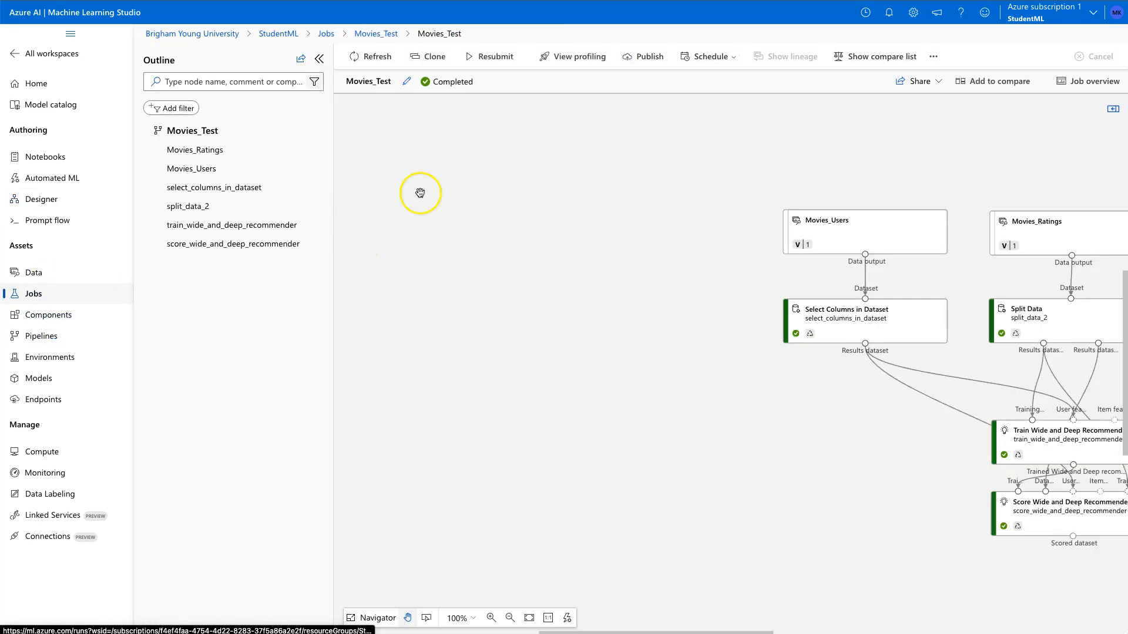
{"action": "left_click_drag", "start_coordinate": [776, 448], "coordinate": [506, 421]}
{"action": "left_click", "coordinate": [34, 293]}
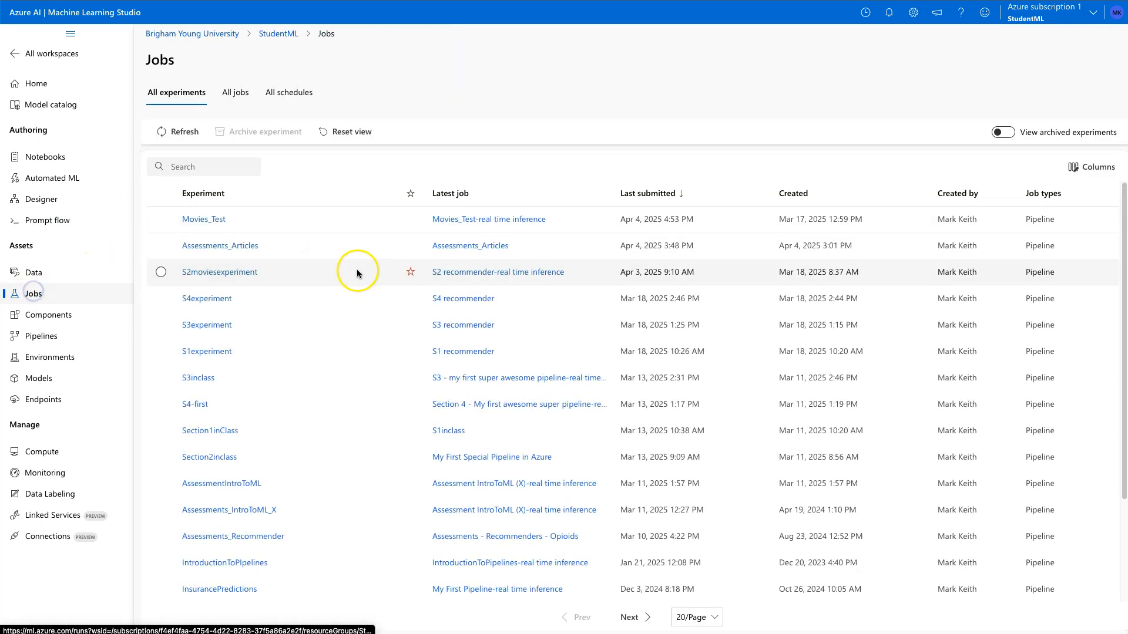
{"action": "left_click", "coordinate": [202, 219]}
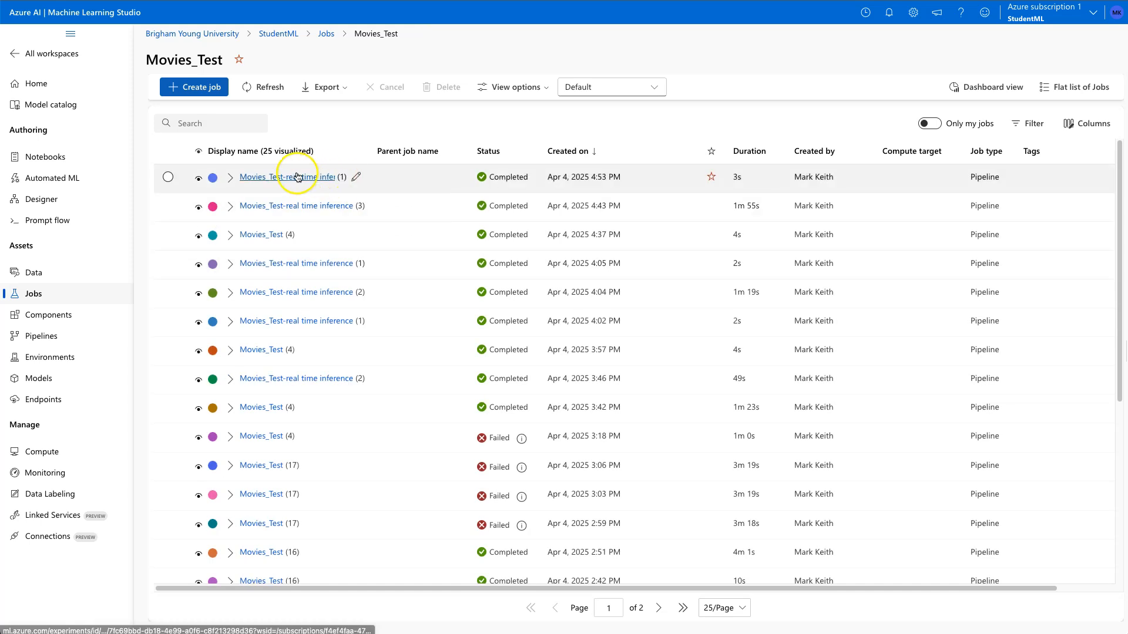
{"action": "left_click", "coordinate": [295, 178]}
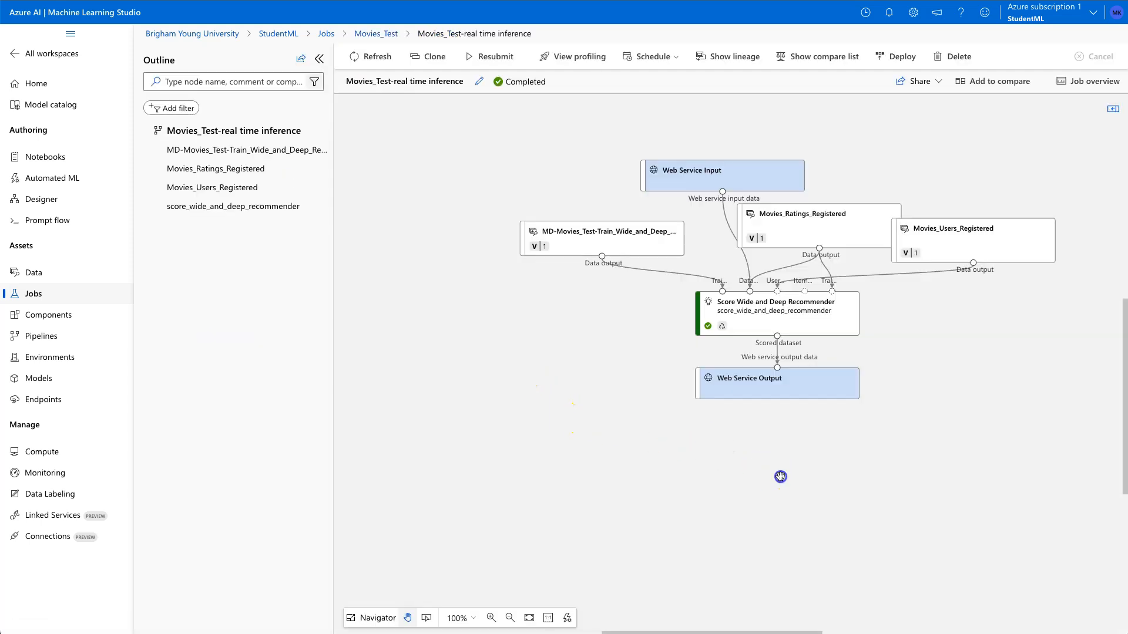
Step: Preview the Scored dataset of Score Wide and Deep Recommender, check its User and Recommended Item columns, and close the preview
{"action": "right_click", "coordinate": [697, 399]}
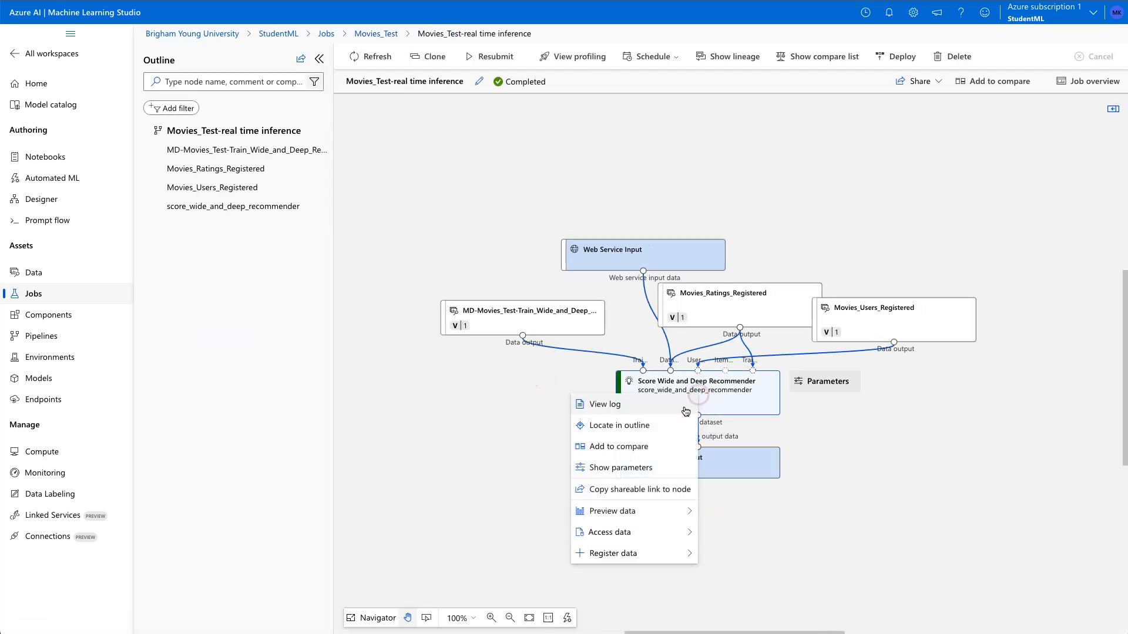
{"action": "mouse_move", "coordinate": [651, 517]}
{"action": "left_click", "coordinate": [752, 512]}
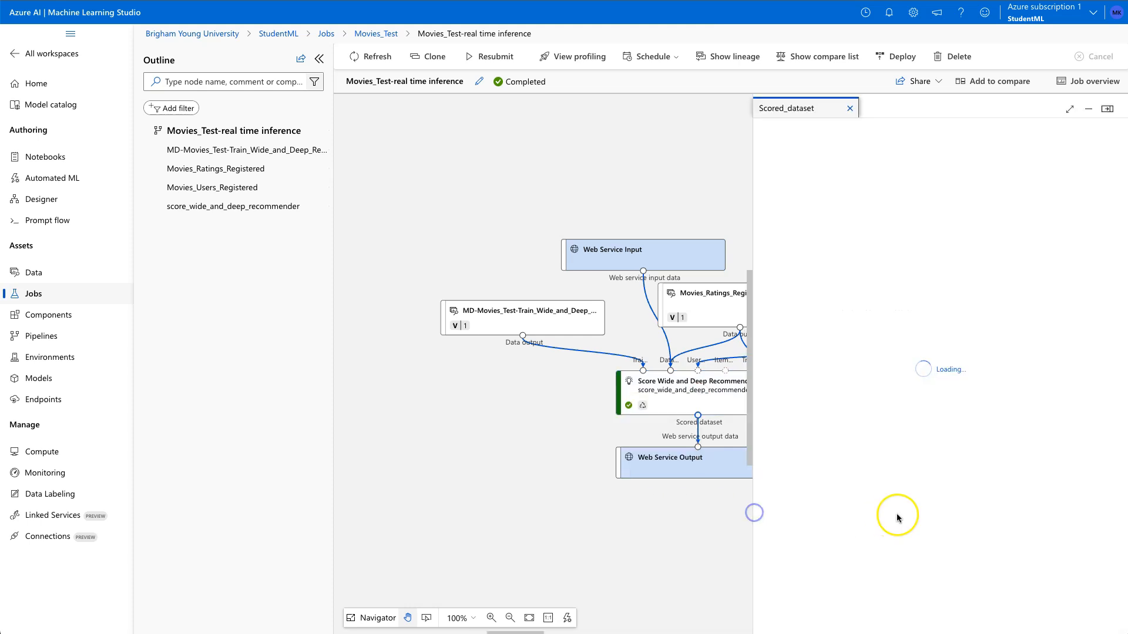
{"action": "left_click_drag", "start_coordinate": [758, 194], "coordinate": [438, 185]}
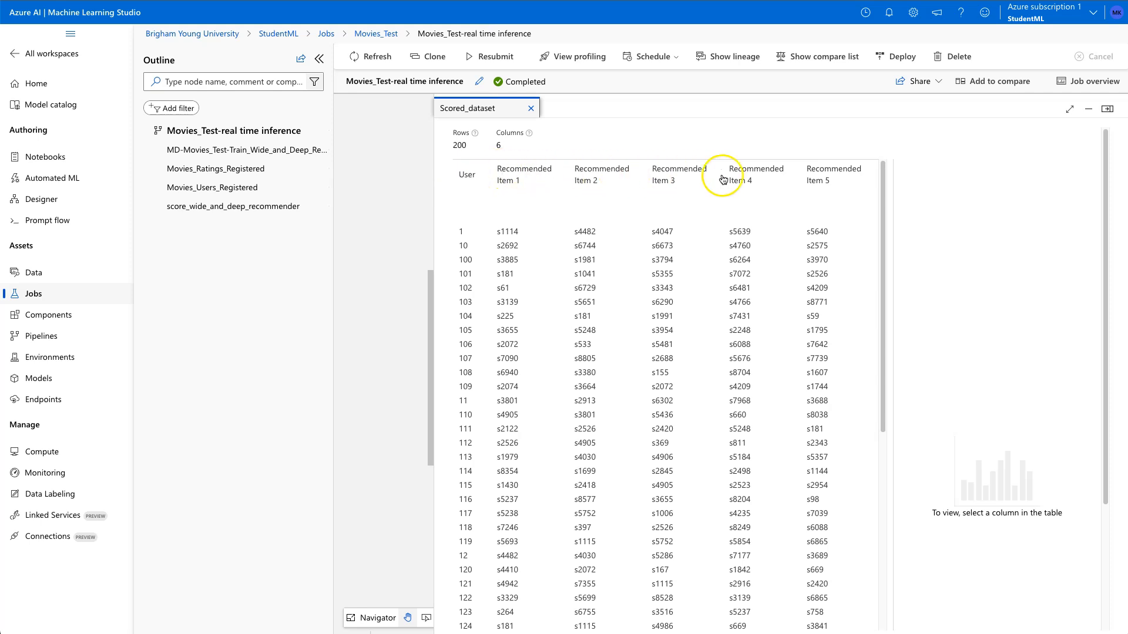
{"action": "left_click", "coordinate": [467, 177]}
{"action": "left_click", "coordinate": [530, 108]}
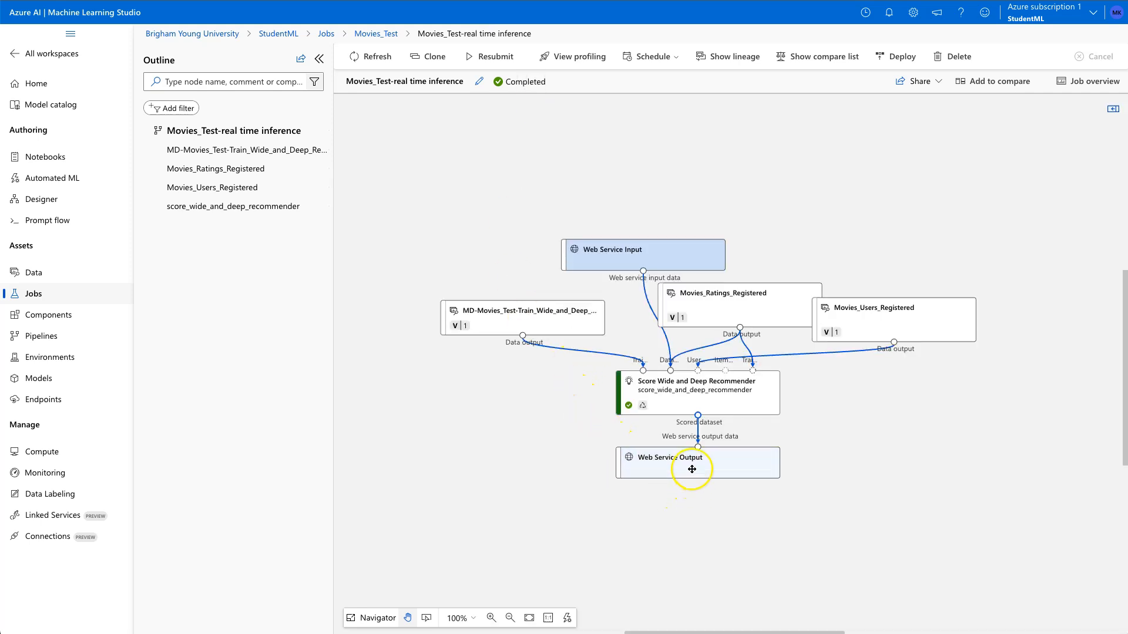
Step: Return to the designer draft, move Web Service Output further down and delete its connection from Score Wide and Deep Recommender
{"action": "left_click_drag", "start_coordinate": [687, 557], "coordinate": [686, 572]}
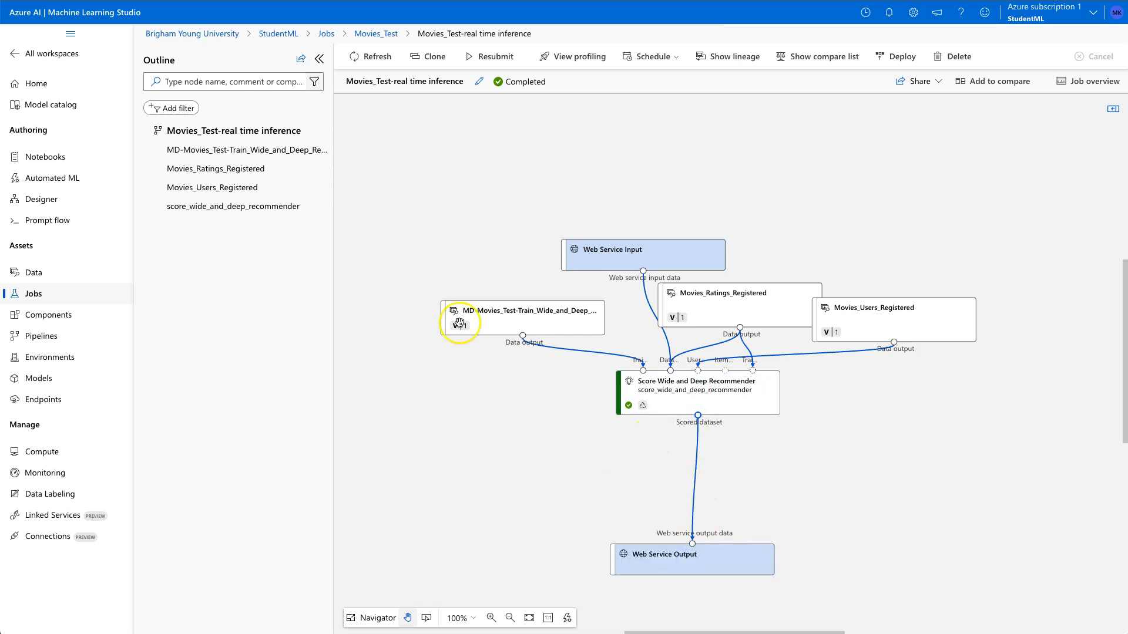
{"action": "left_click", "coordinate": [40, 200]}
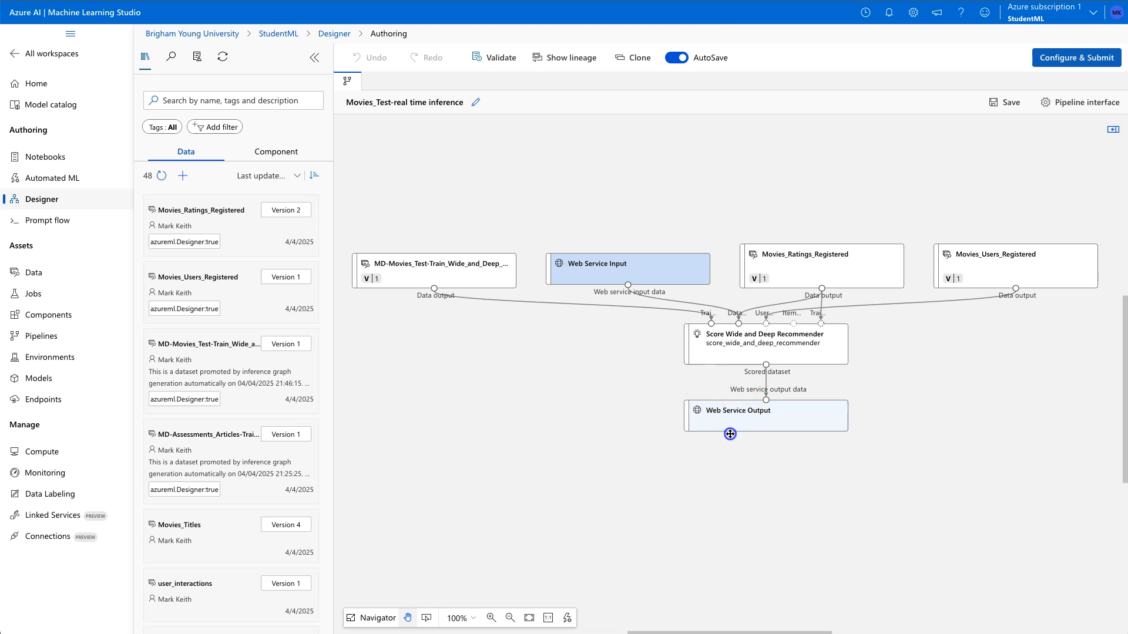
{"action": "left_click_drag", "start_coordinate": [731, 520], "coordinate": [731, 520]}
{"action": "left_click", "coordinate": [763, 433]}
{"action": "key", "text": "Delete"}
Step: Search the components for "select columns" and add Select Columns in Dataset between Score Wide and Deep Recommender and Web Service Output
{"action": "left_click", "coordinate": [268, 99]}
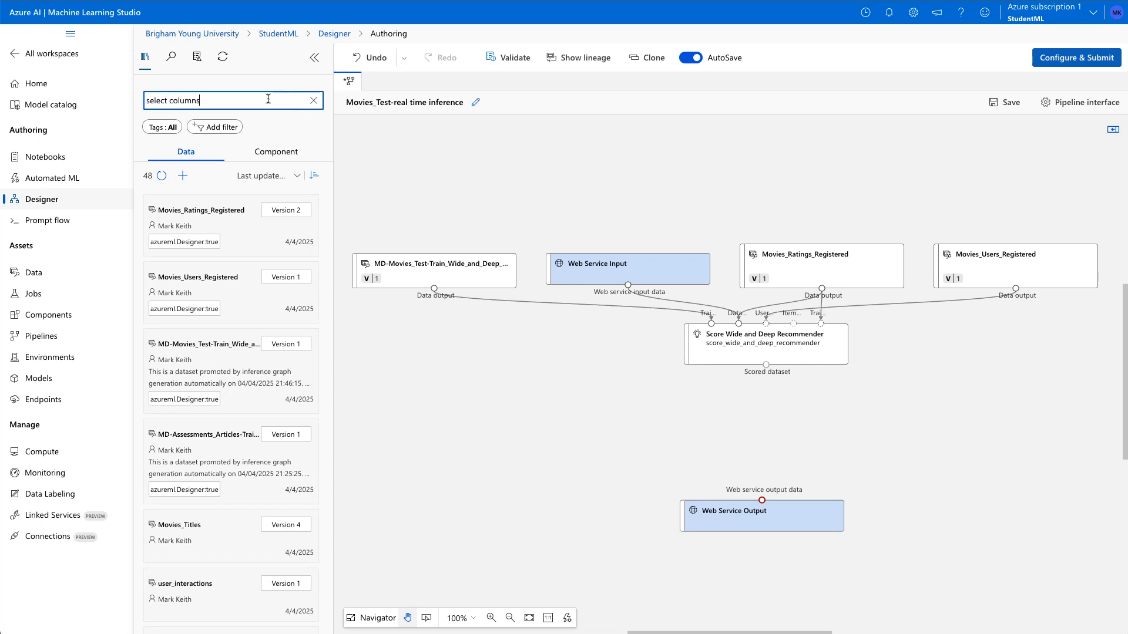
{"action": "type", "text": "select columns"}
{"action": "left_click", "coordinate": [276, 152]}
{"action": "left_click_drag", "start_coordinate": [250, 272], "coordinate": [752, 432]}
Step: Connect Select Columns in Dataset between the Scored dataset output and Web Service Output, and move both lower nodes closer together
{"action": "left_click_drag", "start_coordinate": [765, 365], "coordinate": [757, 404]}
{"action": "left_click_drag", "start_coordinate": [757, 444], "coordinate": [763, 499]}
{"action": "left_click_drag", "start_coordinate": [773, 432], "coordinate": [780, 415]}
{"action": "left_click_drag", "start_coordinate": [780, 478], "coordinate": [786, 461]}
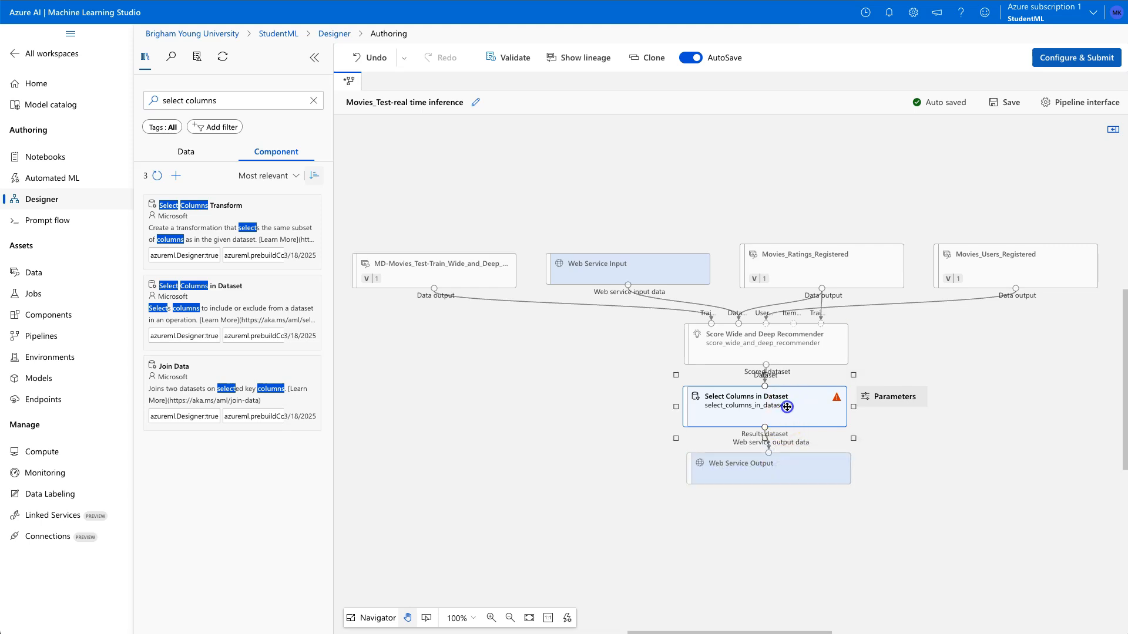
Step: Open the column selection of Select Columns in Dataset and add a second rule set to Exclude
{"action": "left_click", "coordinate": [787, 406]}
{"action": "left_click", "coordinate": [1096, 155]}
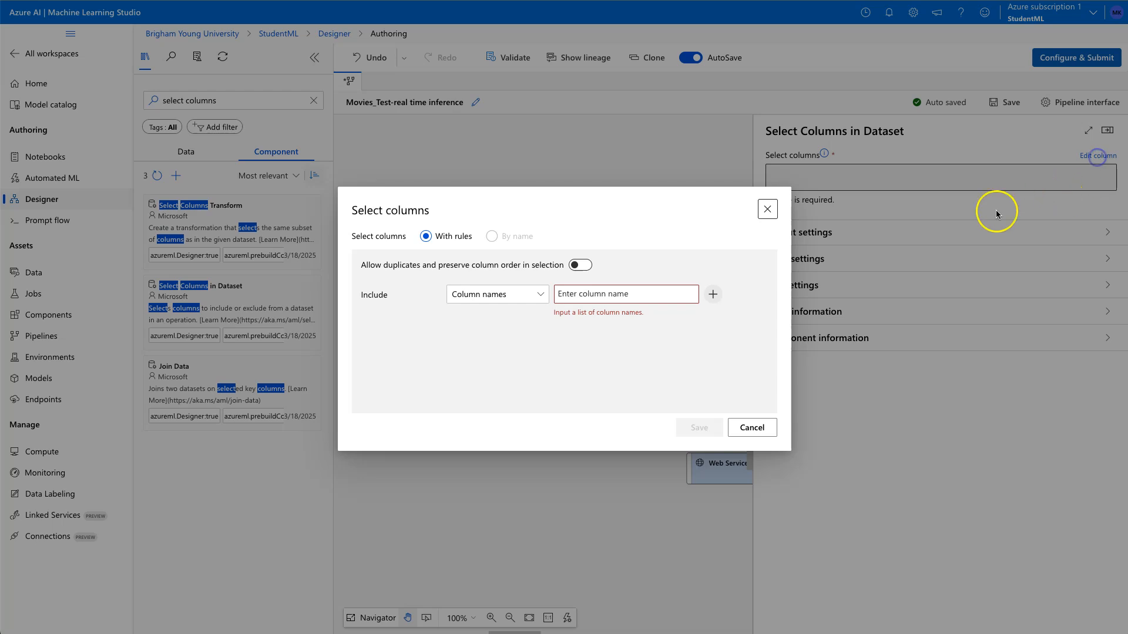
{"action": "left_click", "coordinate": [598, 293]}
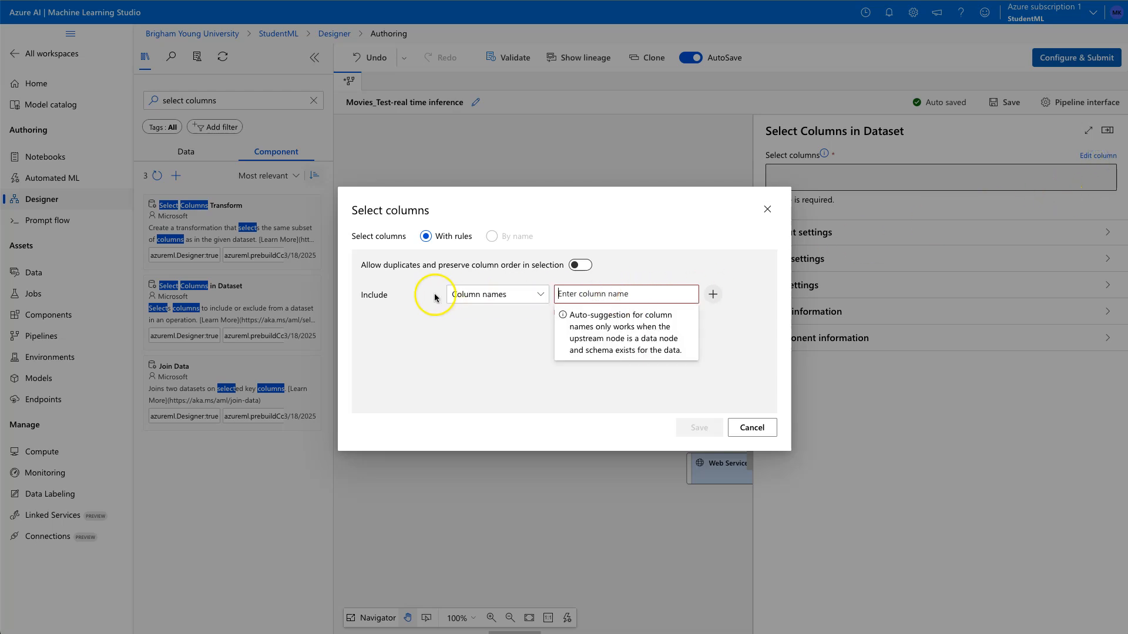
{"action": "left_click", "coordinate": [491, 293]}
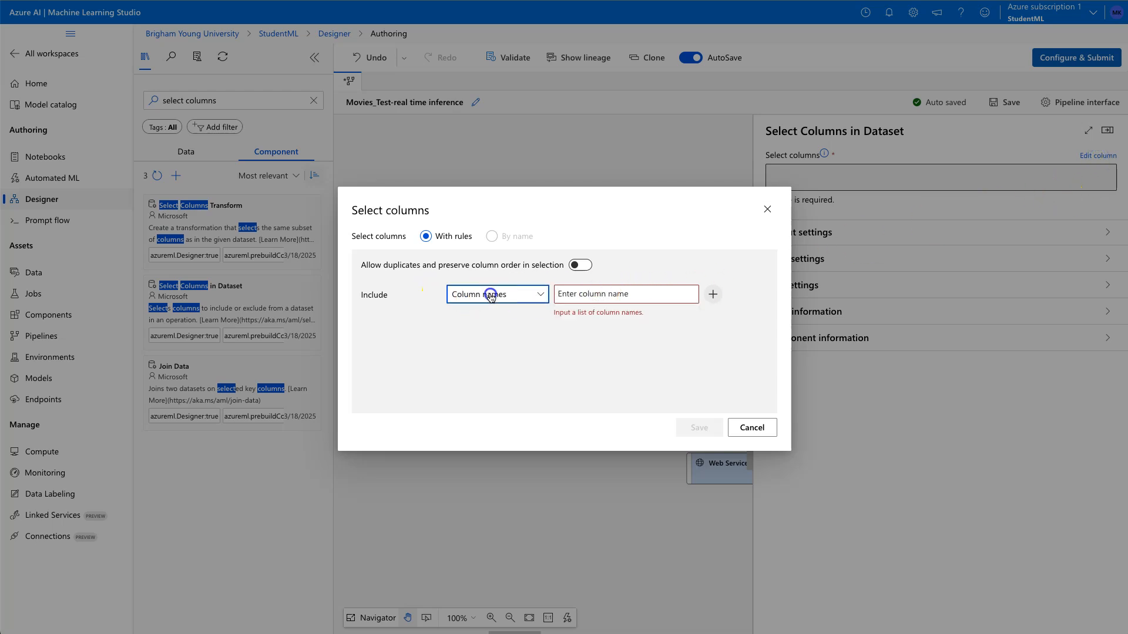
{"action": "left_click", "coordinate": [713, 294]}
{"action": "left_click", "coordinate": [401, 332]}
{"action": "left_click", "coordinate": [394, 371]}
Step: Set the Exclude rule to Column names and enter User as the excluded column
{"action": "left_click", "coordinate": [494, 336]}
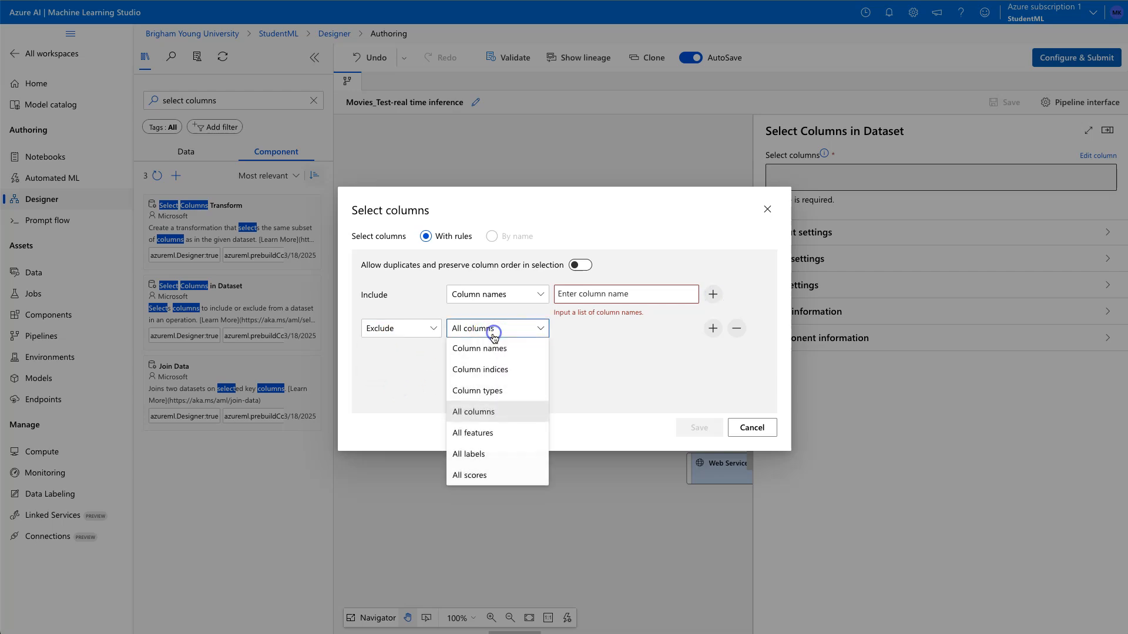
{"action": "left_click", "coordinate": [491, 350]}
{"action": "left_click", "coordinate": [603, 326]}
{"action": "type", "text": "User"}
{"action": "key", "text": "Return"}
{"action": "left_click", "coordinate": [632, 355]}
Step: Set the Include rule to All columns, save the column selection and narrow the component's settings pane
{"action": "left_click", "coordinate": [601, 296]}
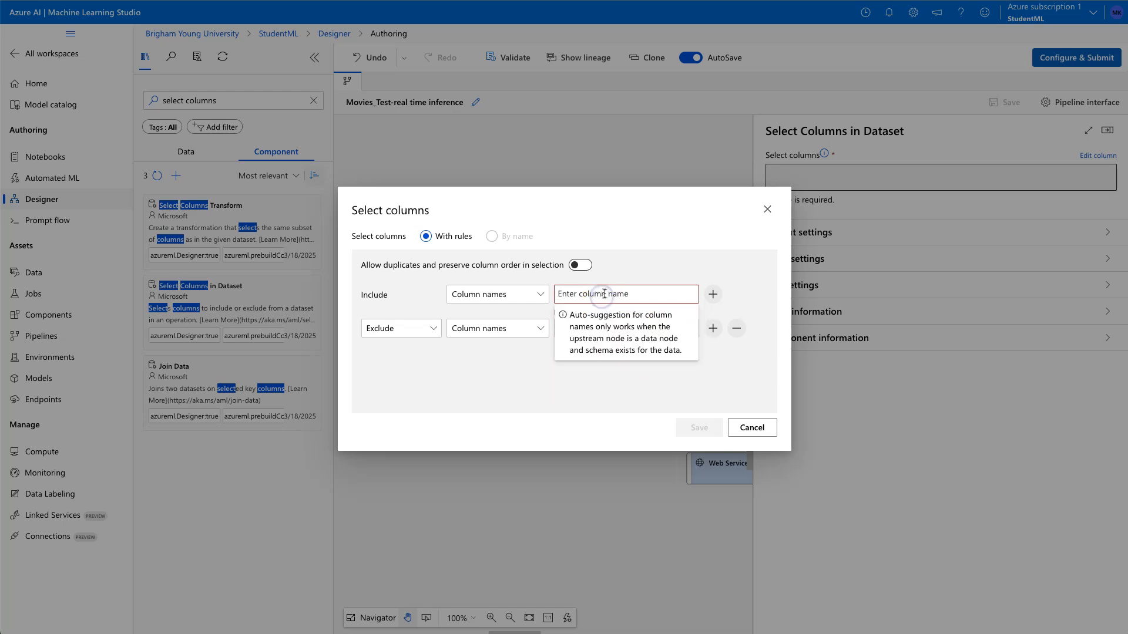
{"action": "left_click", "coordinate": [545, 297]}
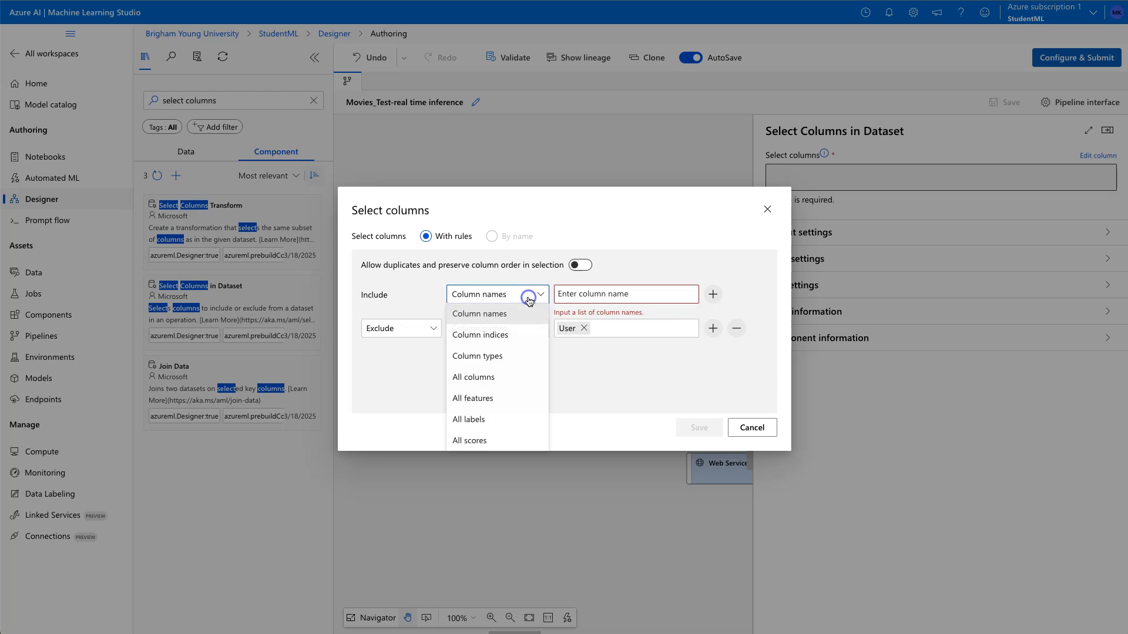
{"action": "left_click", "coordinate": [492, 379]}
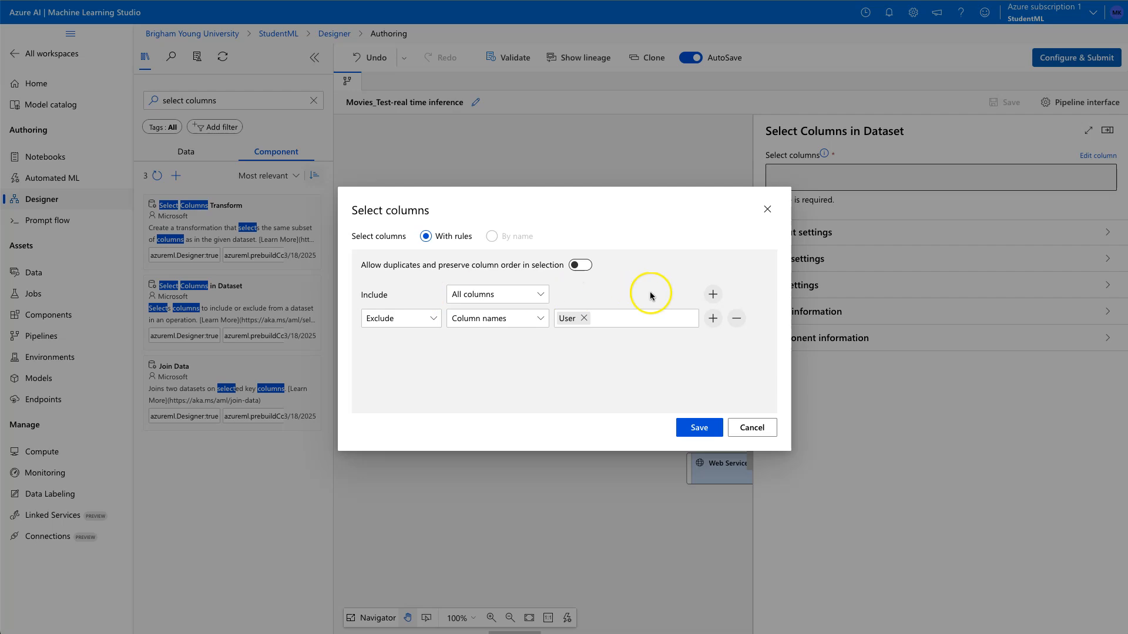
{"action": "left_click", "coordinate": [398, 323]}
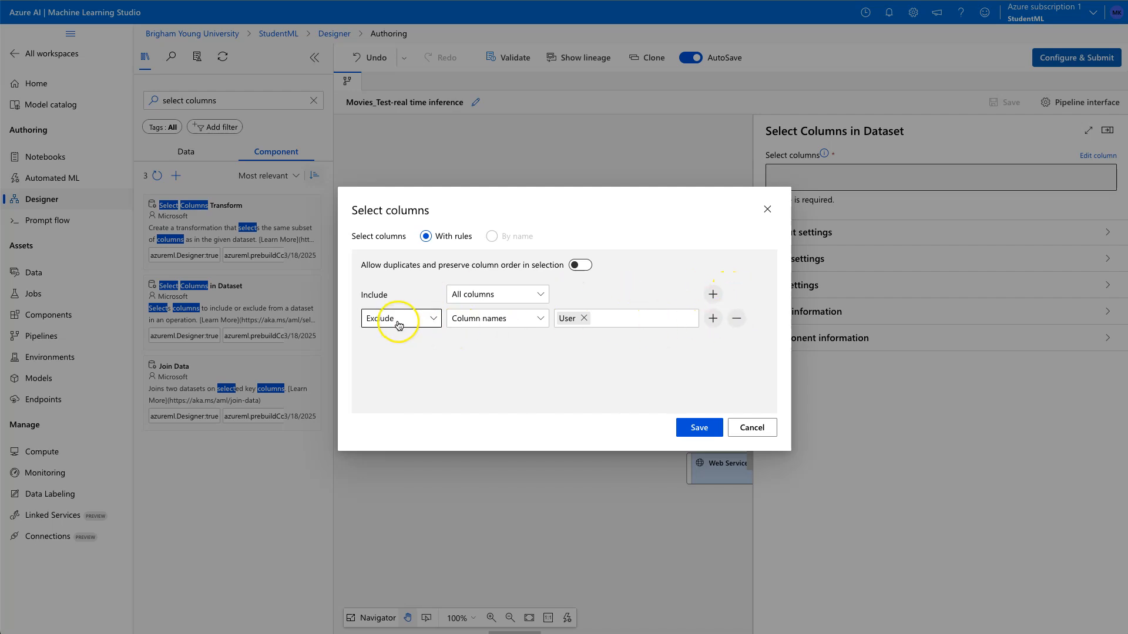
{"action": "left_click", "coordinate": [699, 427]}
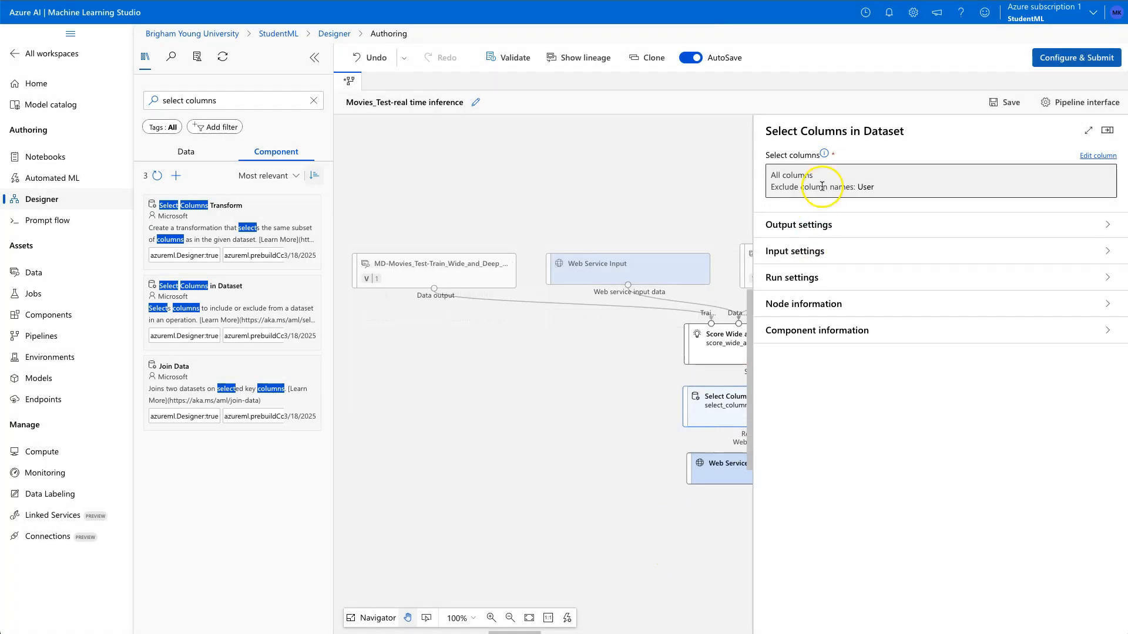
{"action": "left_click_drag", "start_coordinate": [752, 184], "coordinate": [982, 204]}
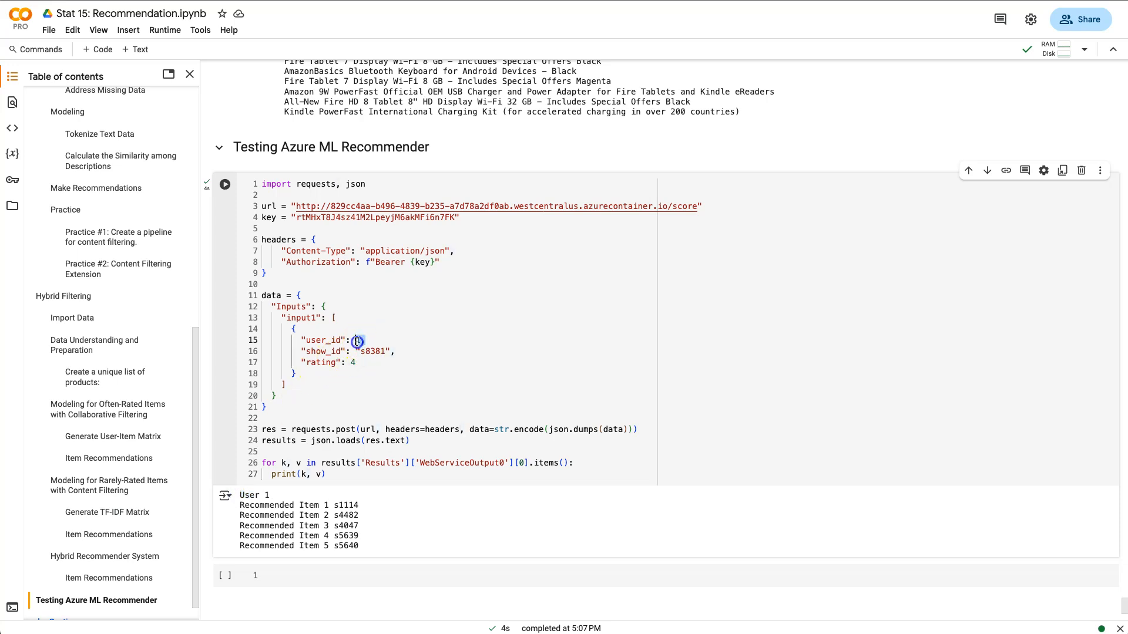
Step: Switch to the Colab notebook and select the show_id and rating lines in the test request's data
{"action": "left_click", "coordinate": [279, 365]}
{"action": "left_click_drag", "start_coordinate": [381, 362], "coordinate": [366, 340]}
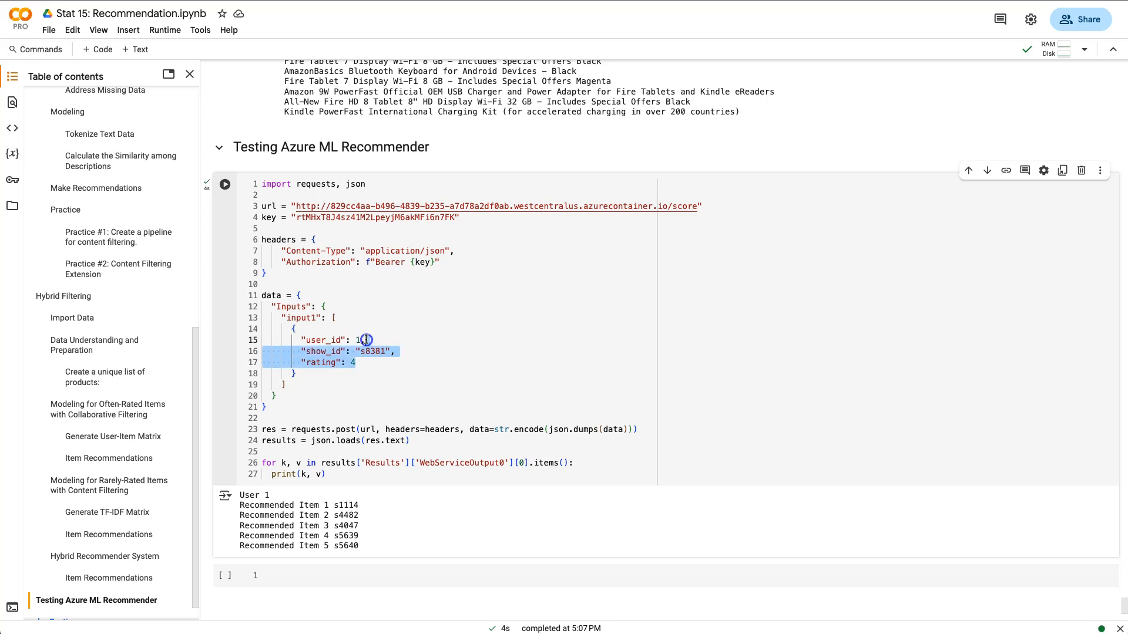